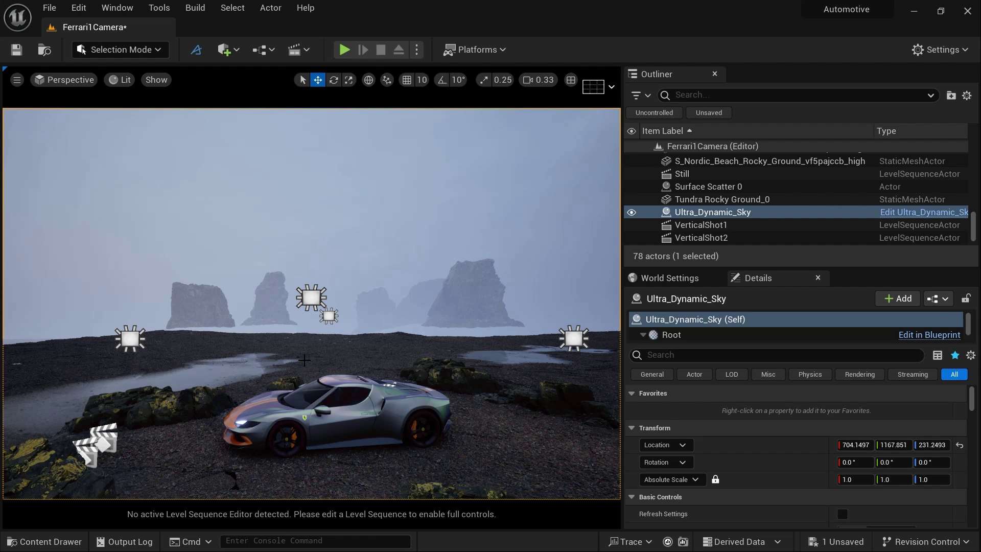
Place a Cine Camera Actor on the ground beside the car and raise it to about Z -16.6.
{"action": "left_click", "coordinate": [224, 50]}
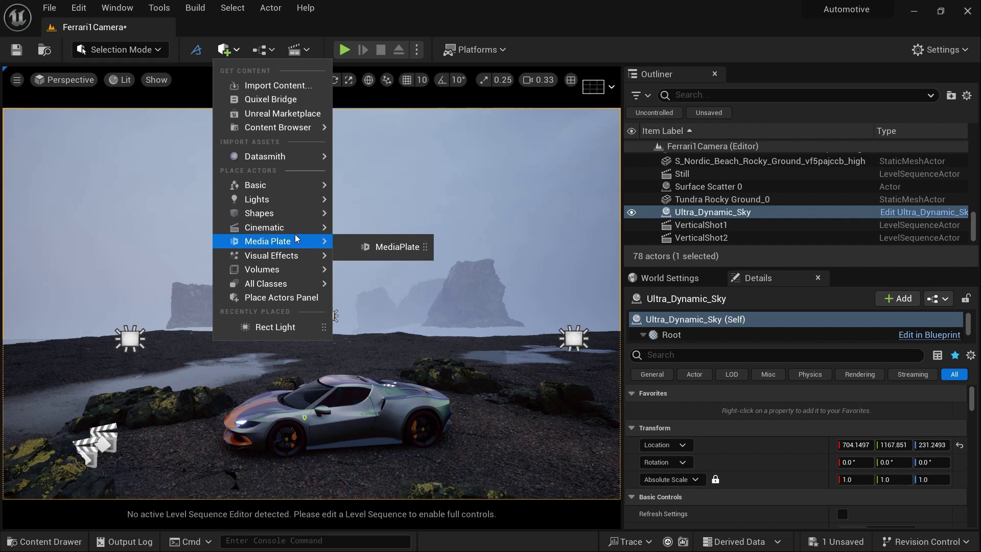
{"action": "mouse_move", "coordinate": [300, 232]}
{"action": "left_click", "coordinate": [381, 248]}
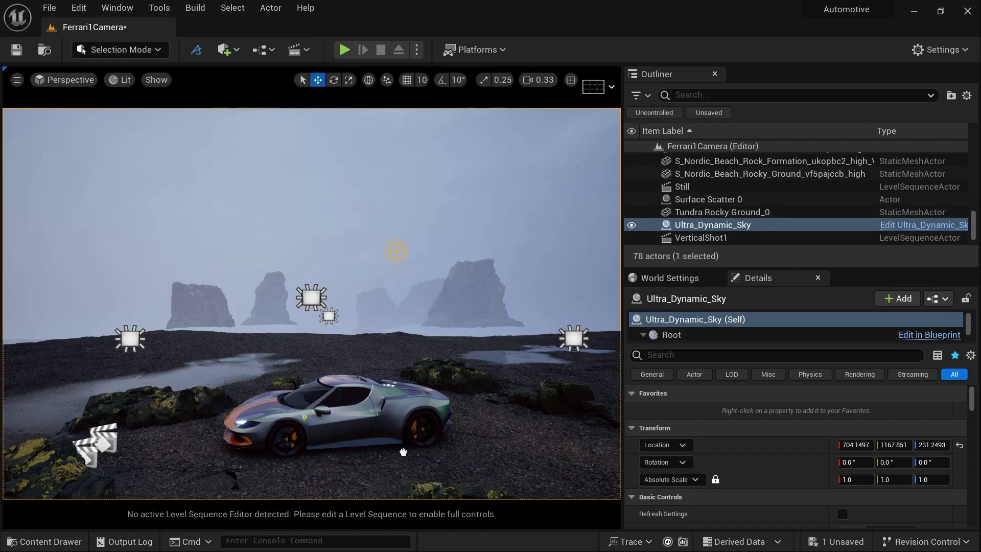
{"action": "left_click_drag", "start_coordinate": [355, 471], "coordinate": [361, 493]}
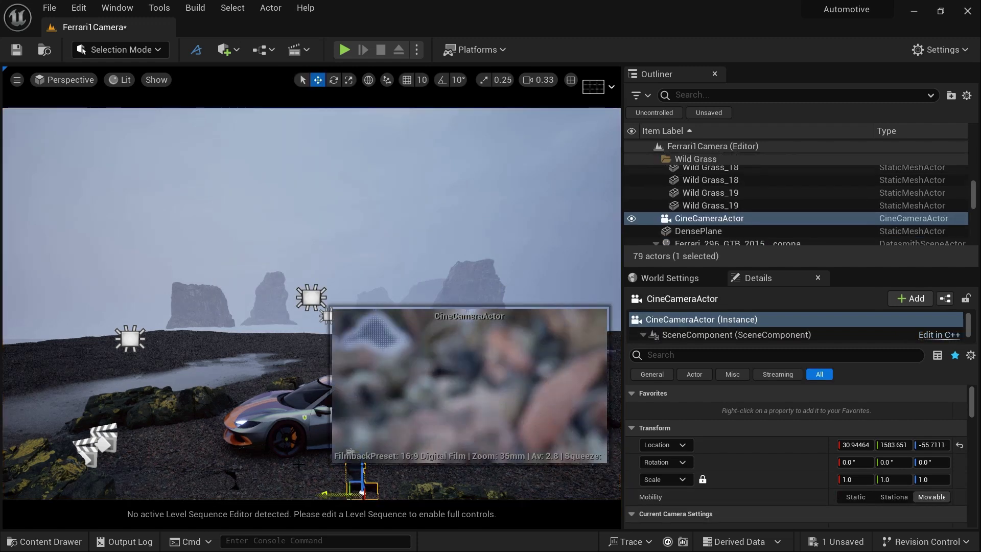
{"action": "right_click_drag", "start_coordinate": [299, 464], "coordinate": [355, 470]}
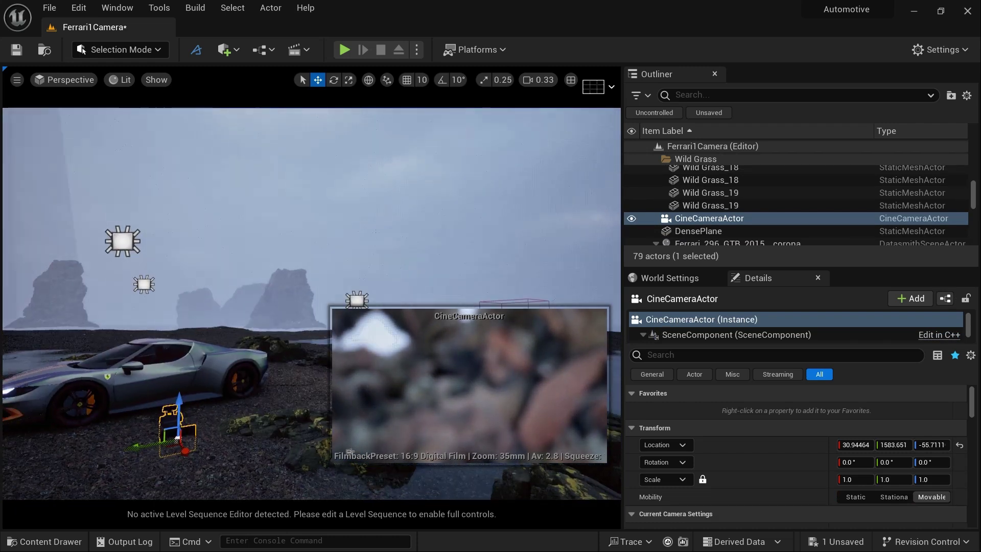
{"action": "left_click_drag", "start_coordinate": [176, 400], "coordinate": [177, 349]}
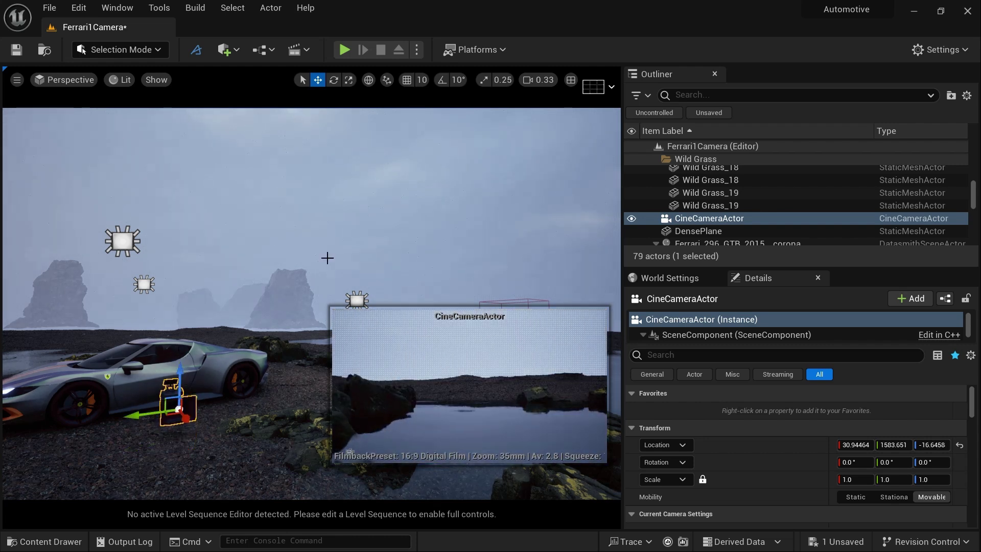
Enable 10° rotation snapping, turn the camera 180° about Z to face the car and reposition it at about X 316, Z 3.6.
{"action": "left_click", "coordinate": [441, 79]}
{"action": "key", "text": "e"}
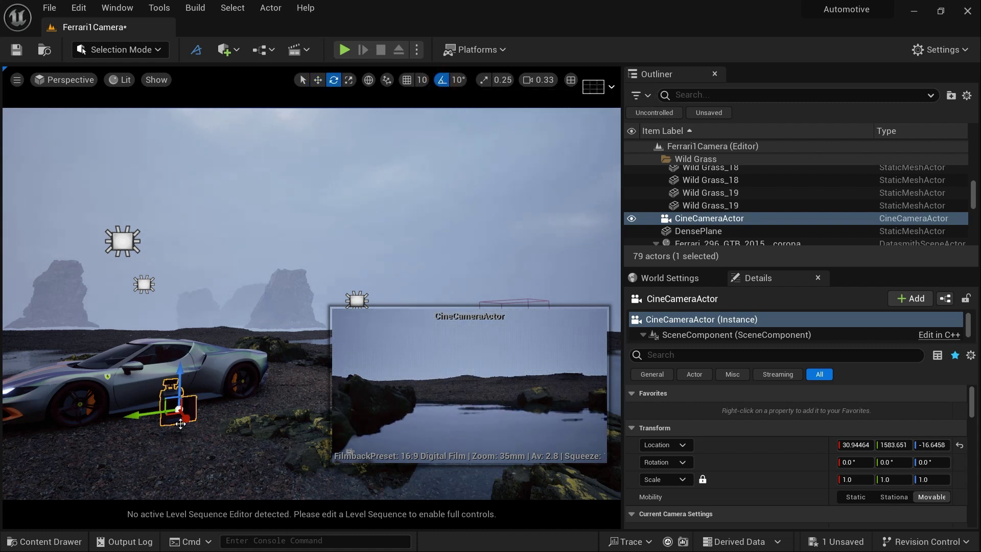
{"action": "left_click_drag", "start_coordinate": [176, 427], "coordinate": [361, 487]}
{"action": "key", "text": "w"}
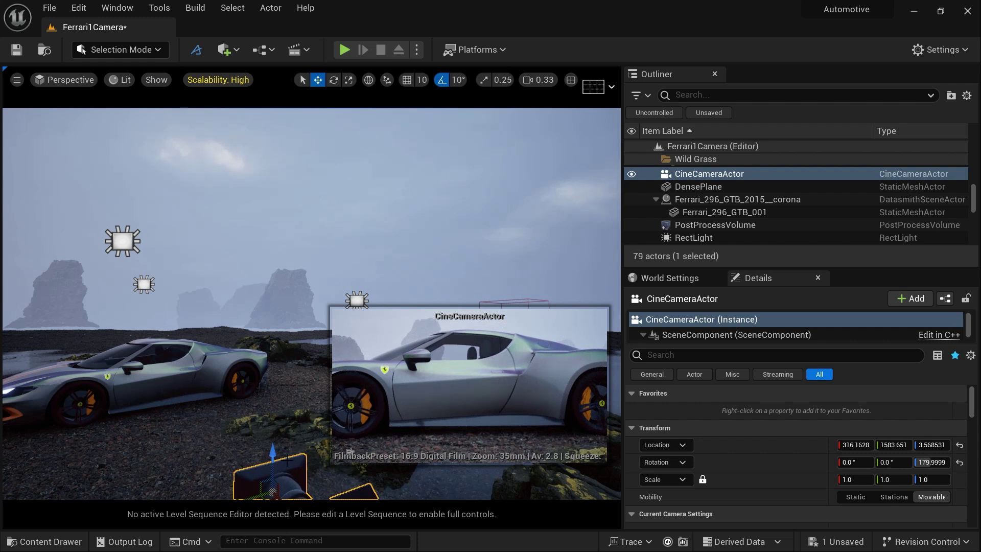
Pilot CineCameraActor backwards to about X 1038 so the whole car and its reflection are framed, and stop piloting it.
{"action": "left_click", "coordinate": [65, 82]}
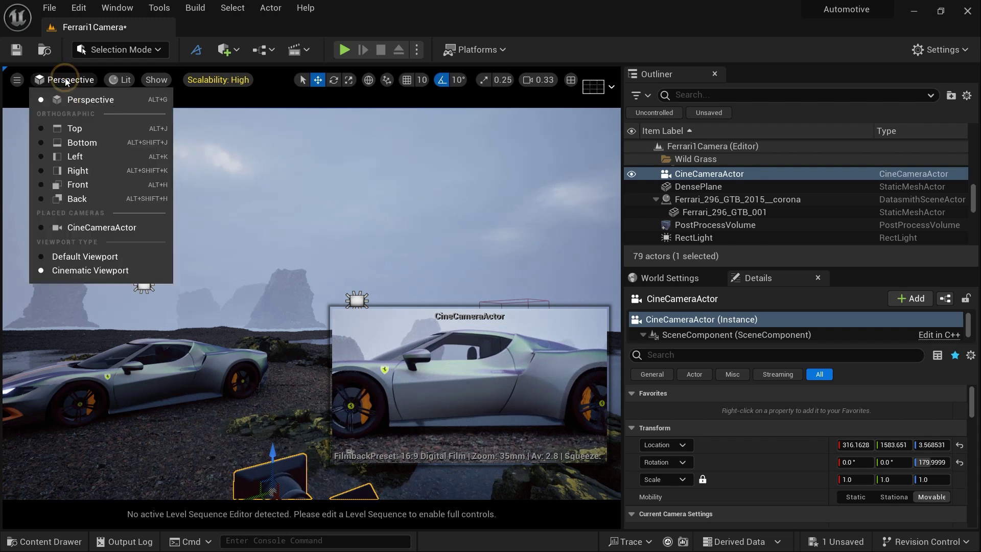
{"action": "left_click", "coordinate": [105, 227]}
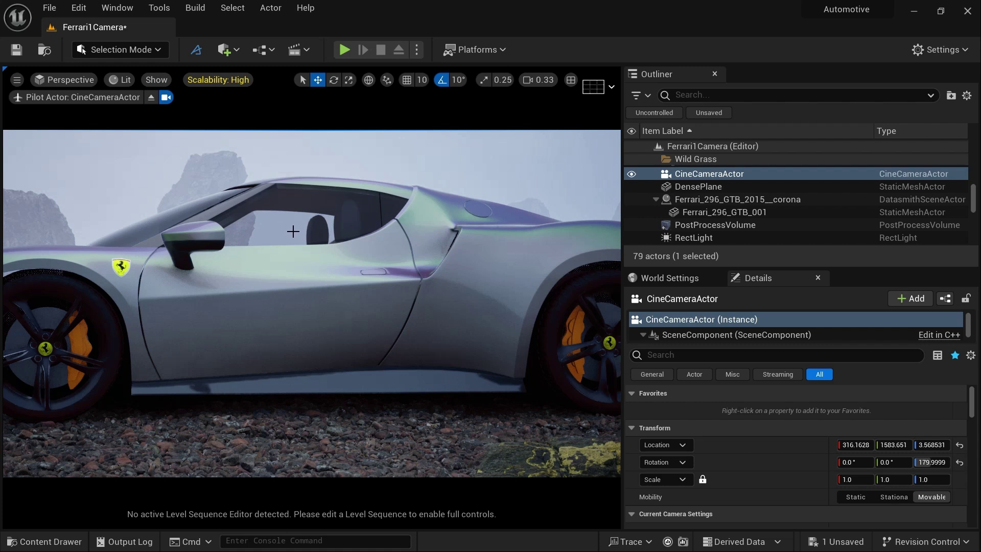
{"action": "key", "text": "s"}
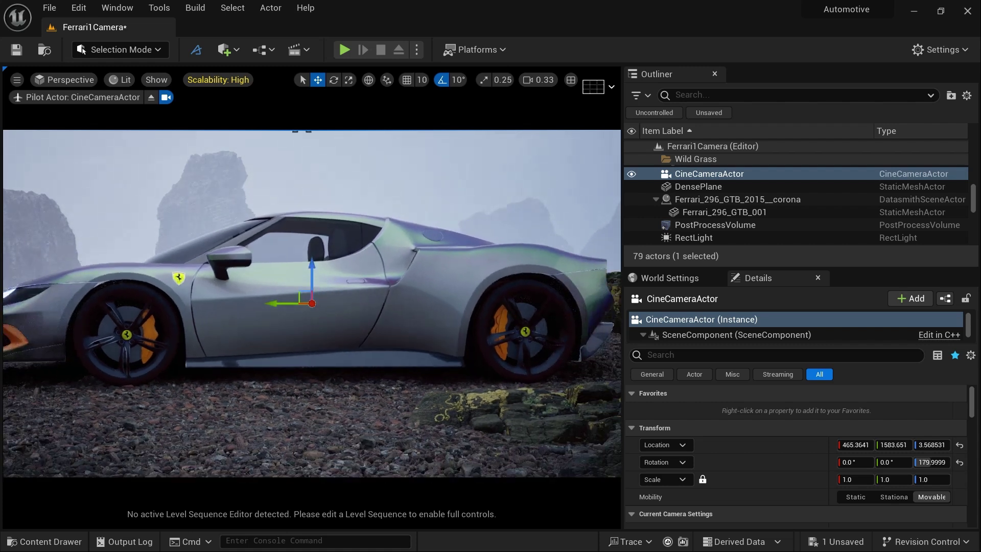
{"action": "key", "text": "s"}
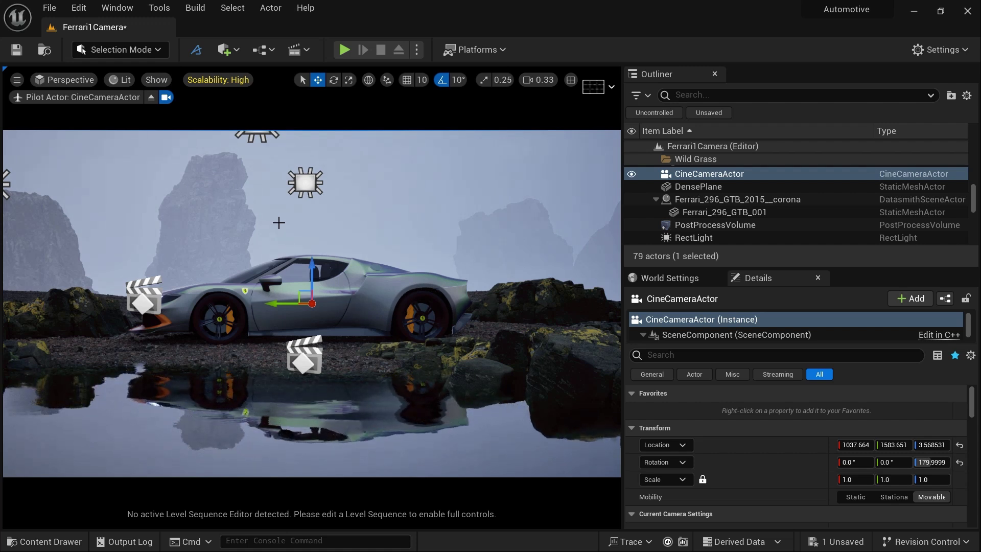
{"action": "left_click", "coordinate": [151, 98]}
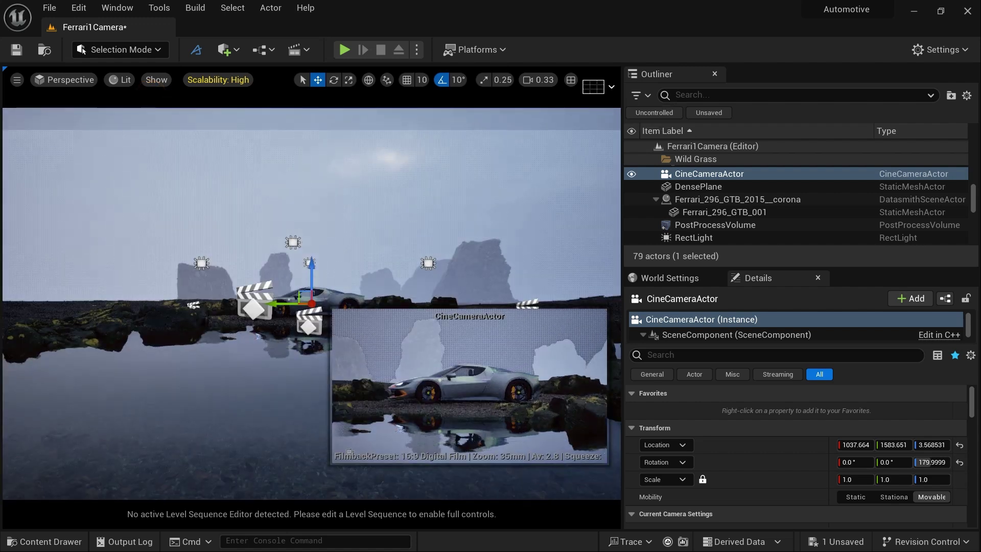
Frame the car across the water from beside the rocks and create a Cine Camera Actor at that viewpoint.
{"action": "left_click", "coordinate": [369, 218]}
{"action": "mouse_move", "coordinate": [345, 234]}
{"action": "right_mouse_down"}
{"action": "mouse_move", "coordinate": [363, 235]}
{"action": "mouse_move", "coordinate": [350, 235]}
{"action": "right_mouse_up"}
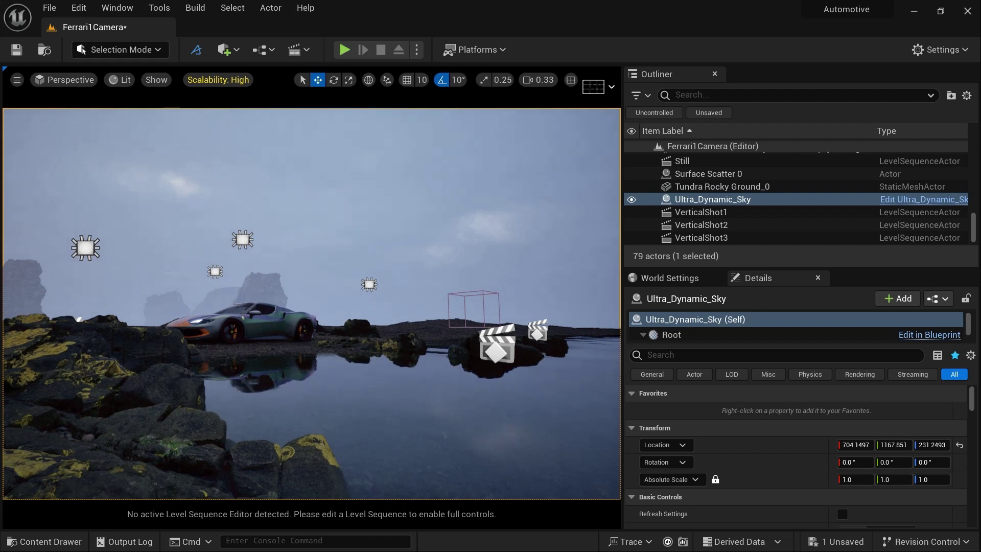
{"action": "left_click", "coordinate": [18, 81]}
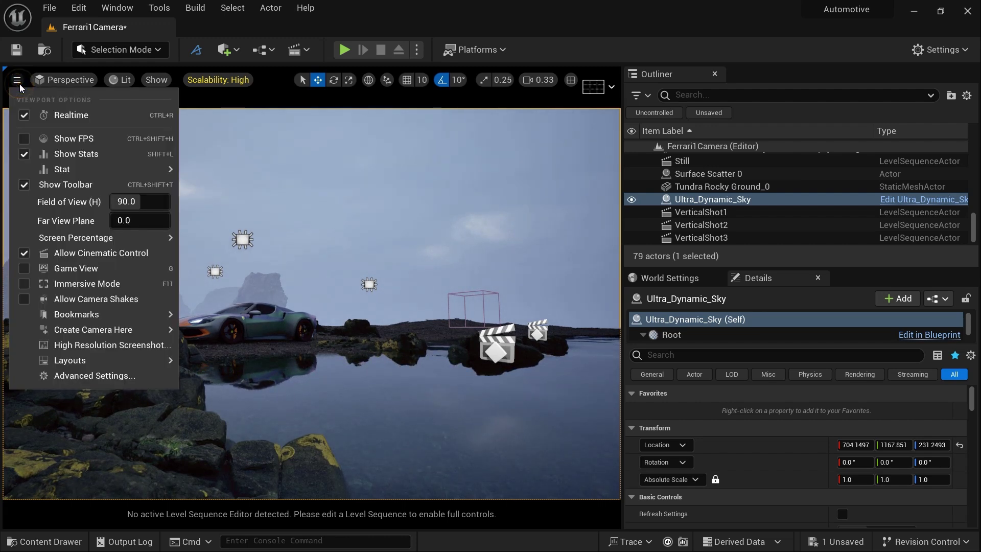
{"action": "mouse_move", "coordinate": [124, 330]}
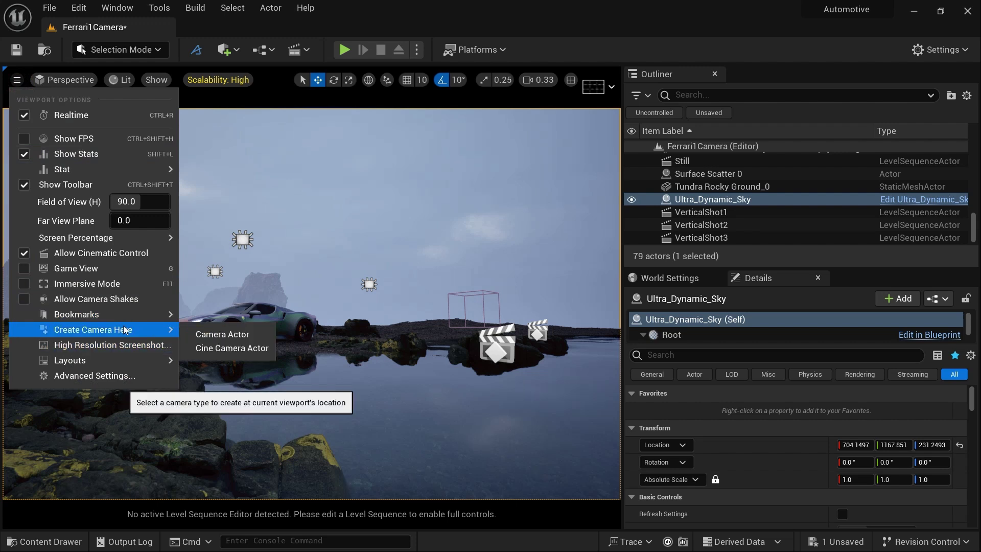
{"action": "left_click", "coordinate": [224, 348]}
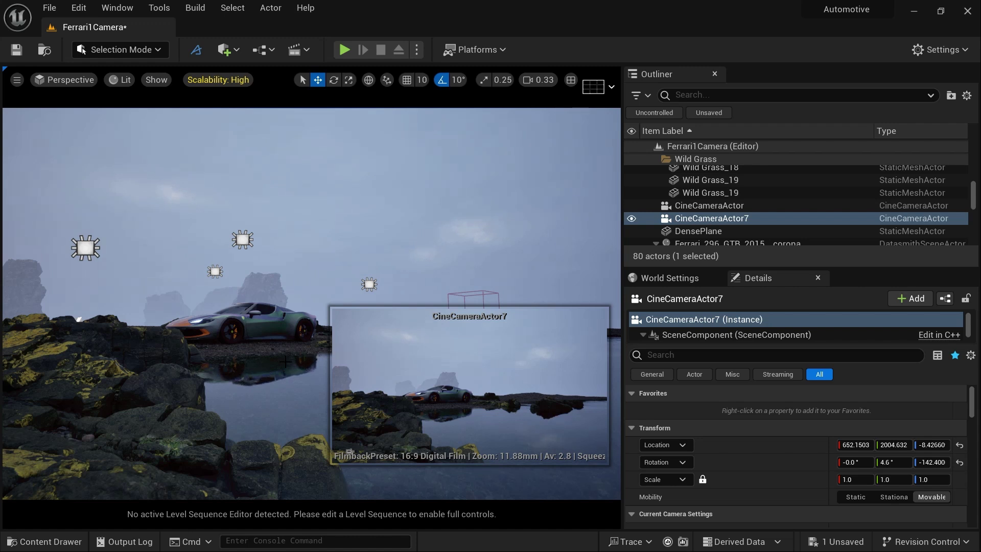
Look through CineCameraActor7 and switch the viewport back to CineCameraActor.
{"action": "left_click", "coordinate": [62, 79]}
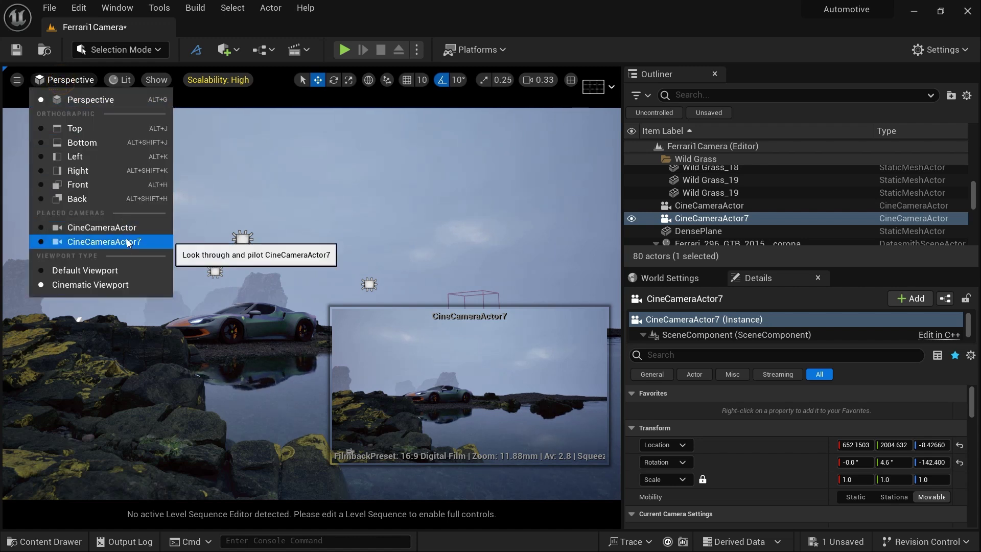
{"action": "left_click", "coordinate": [127, 242]}
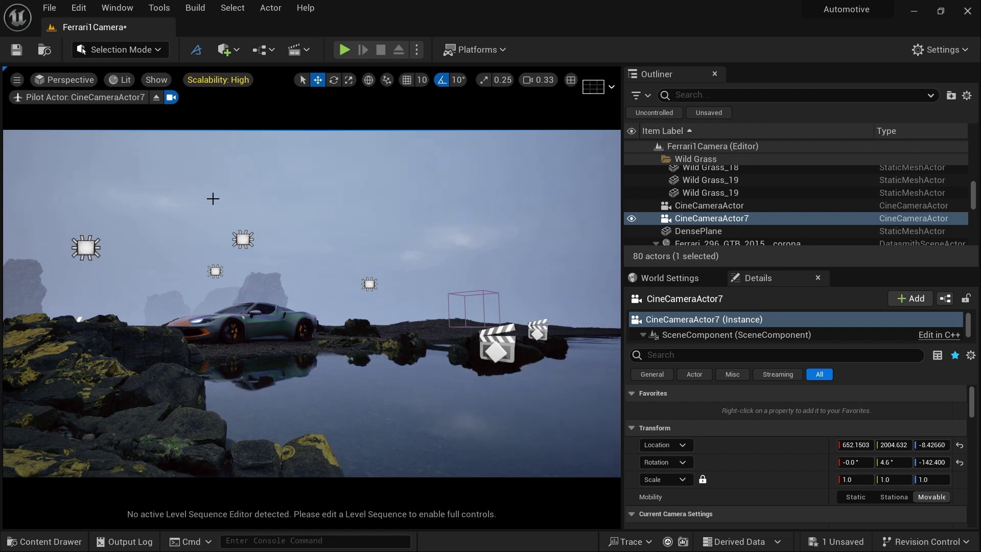
{"action": "left_click", "coordinate": [77, 80]}
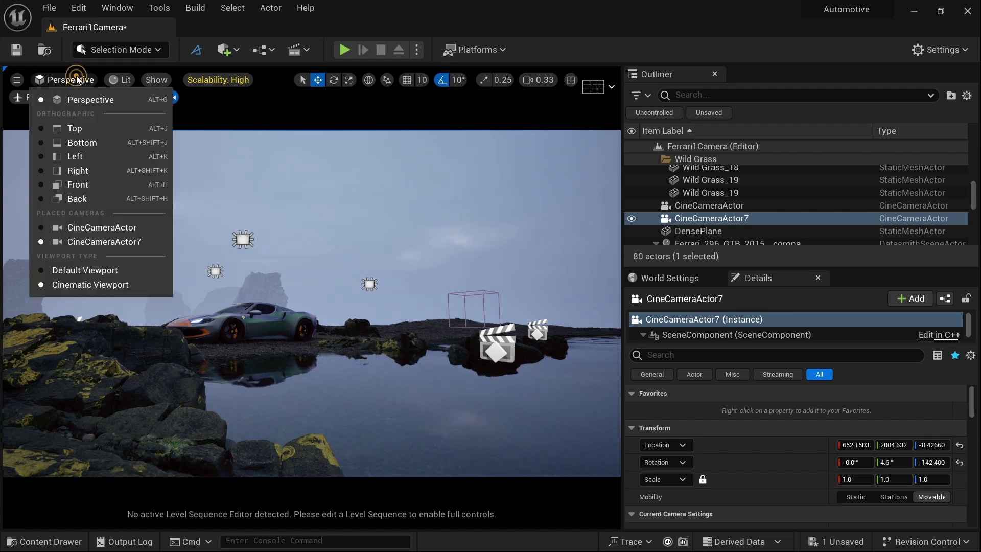
{"action": "left_click", "coordinate": [107, 224]}
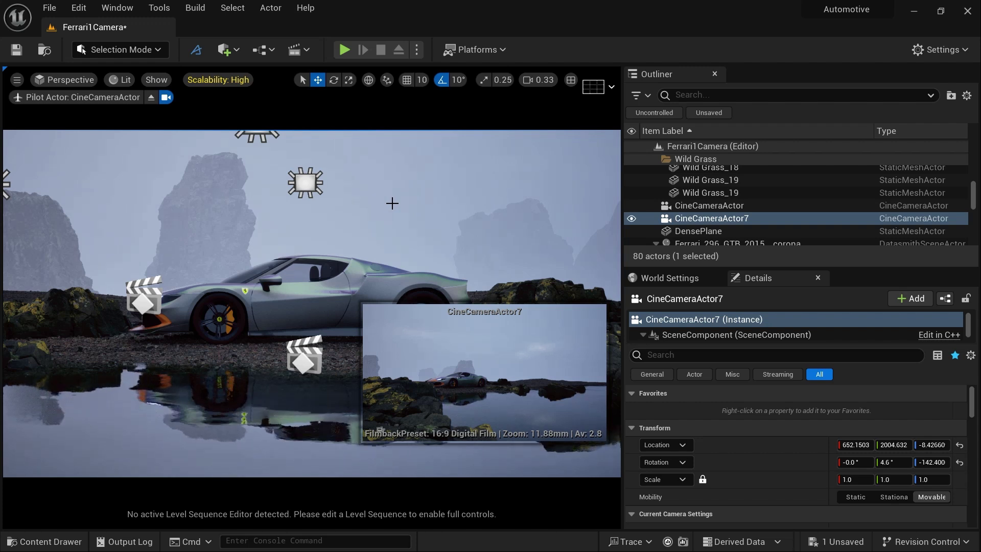
Select CineCameraActor and try its filmback presets 16:9 DSLR, 16:9 Film and 16:9 Digital Film in turn.
{"action": "left_click", "coordinate": [709, 208]}
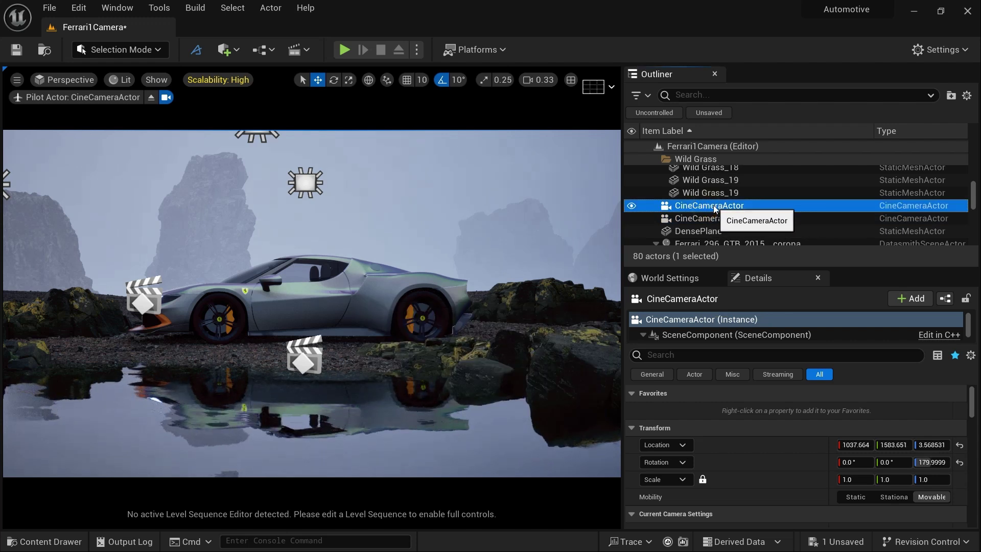
{"action": "scroll", "coordinate": [708, 470], "scroll_direction": "down", "scroll_amount": 5}
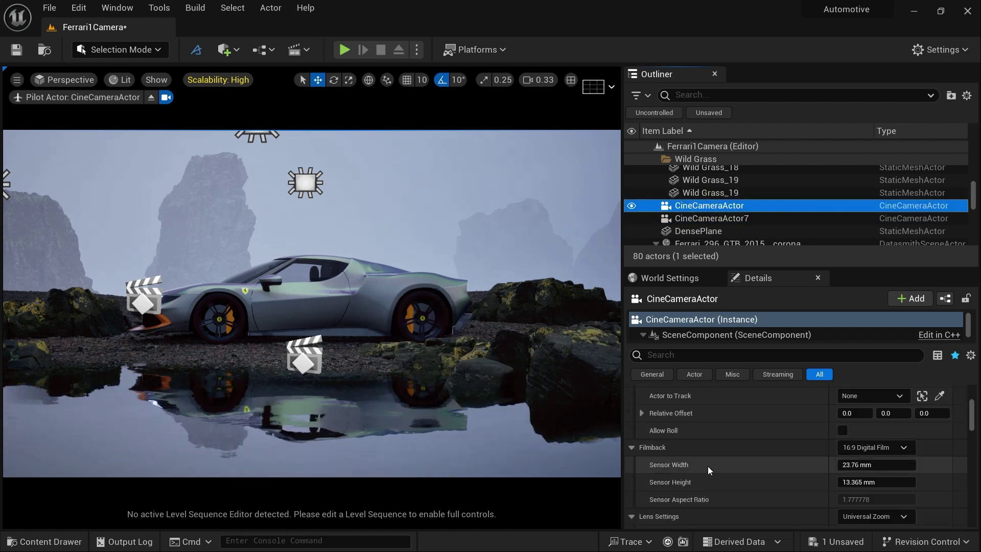
{"action": "left_click", "coordinate": [868, 449]}
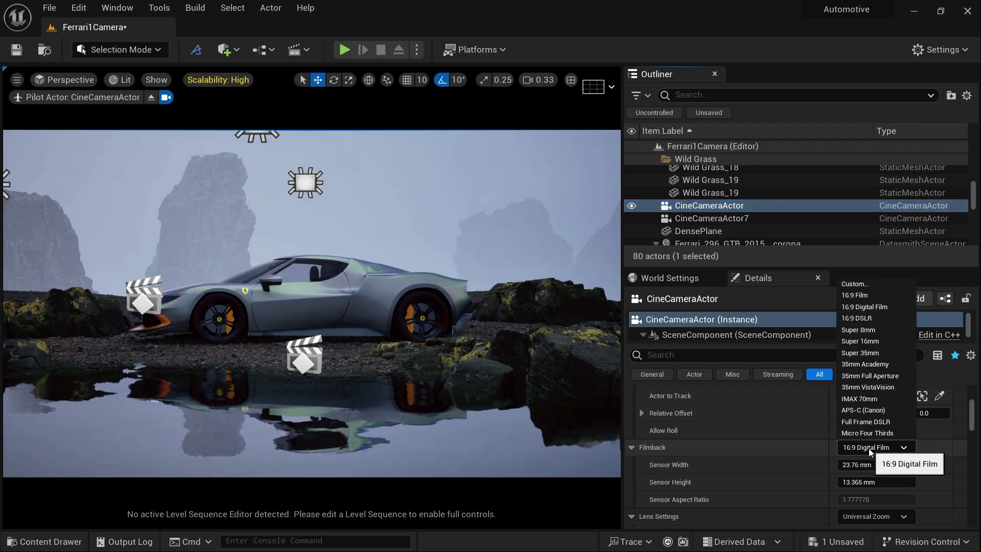
{"action": "left_click", "coordinate": [866, 318]}
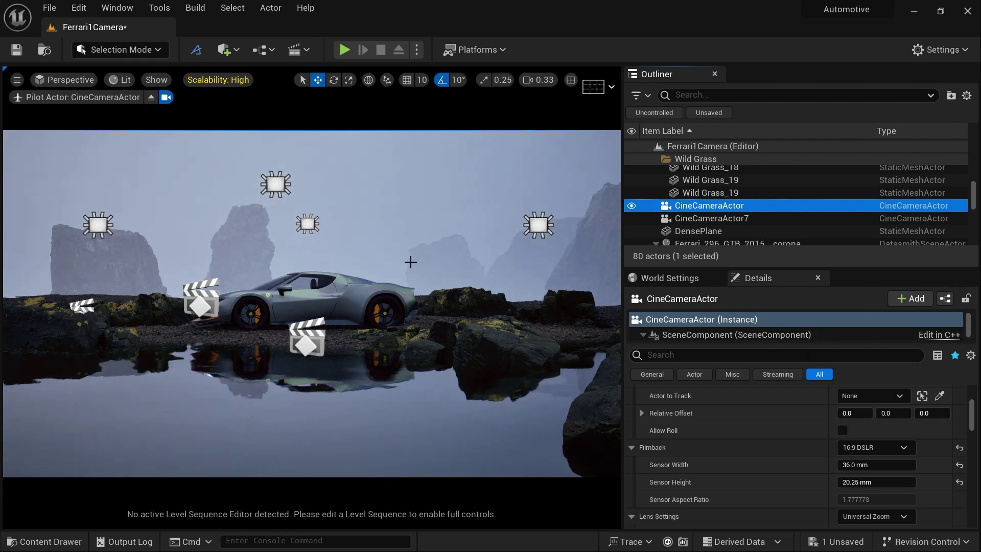
{"action": "left_click", "coordinate": [855, 449]}
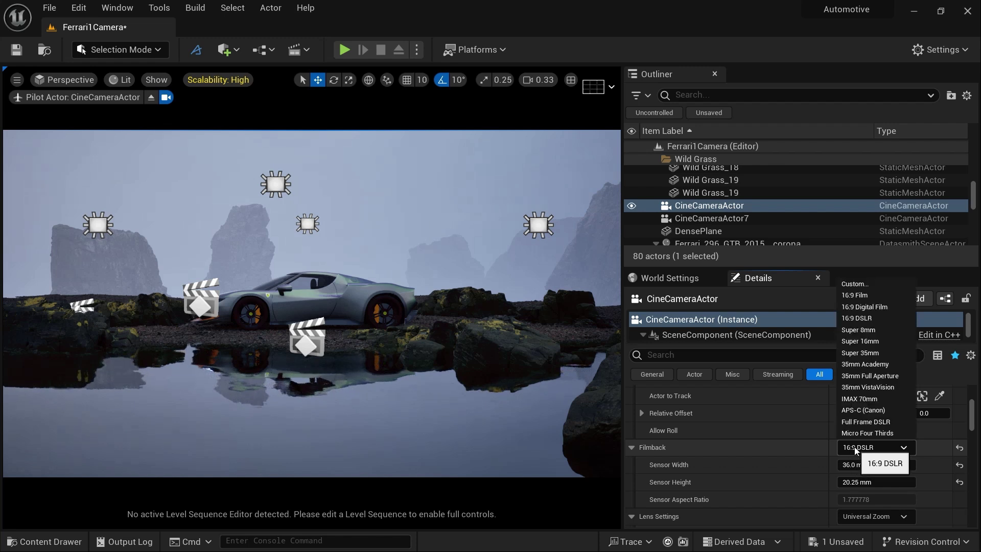
{"action": "left_click", "coordinate": [856, 297]}
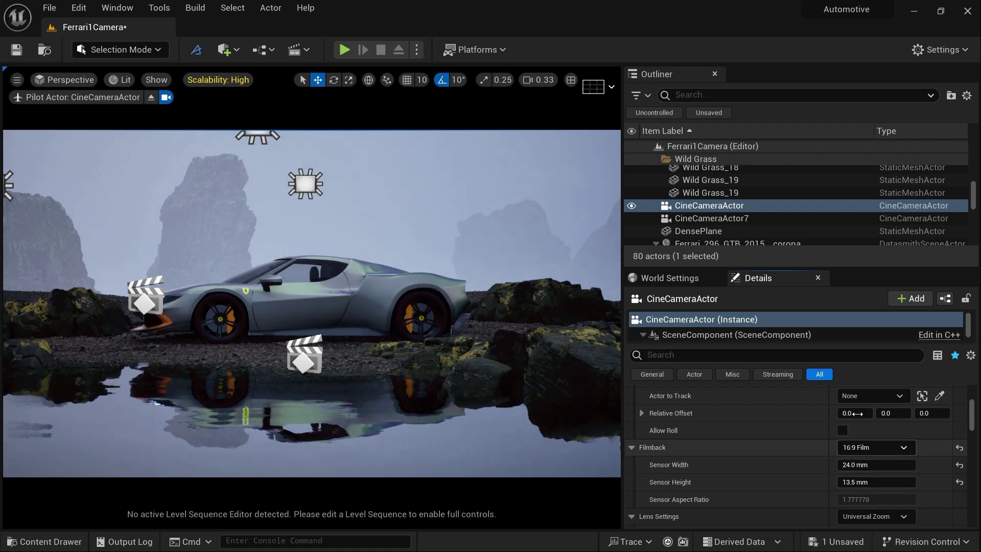
{"action": "left_click", "coordinate": [857, 448]}
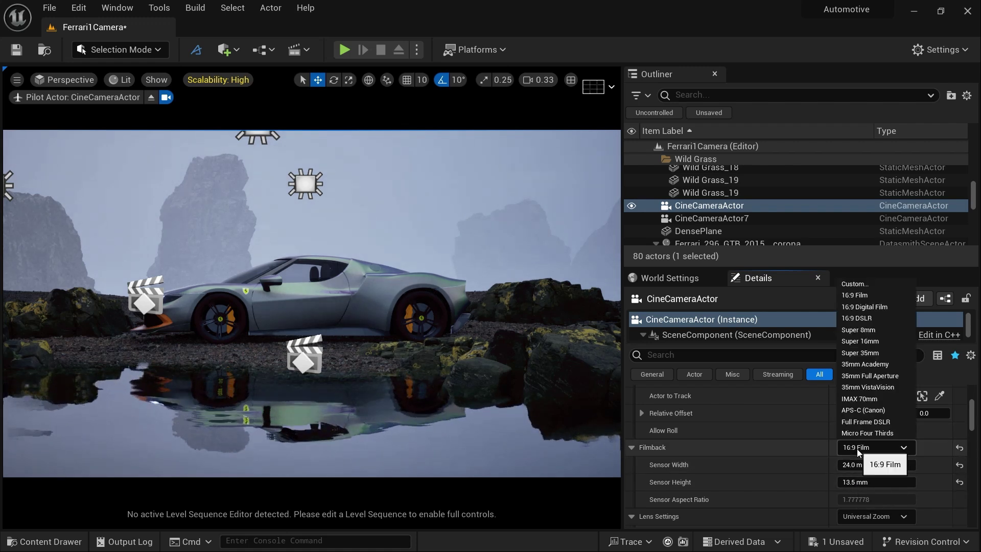
{"action": "left_click", "coordinate": [866, 308]}
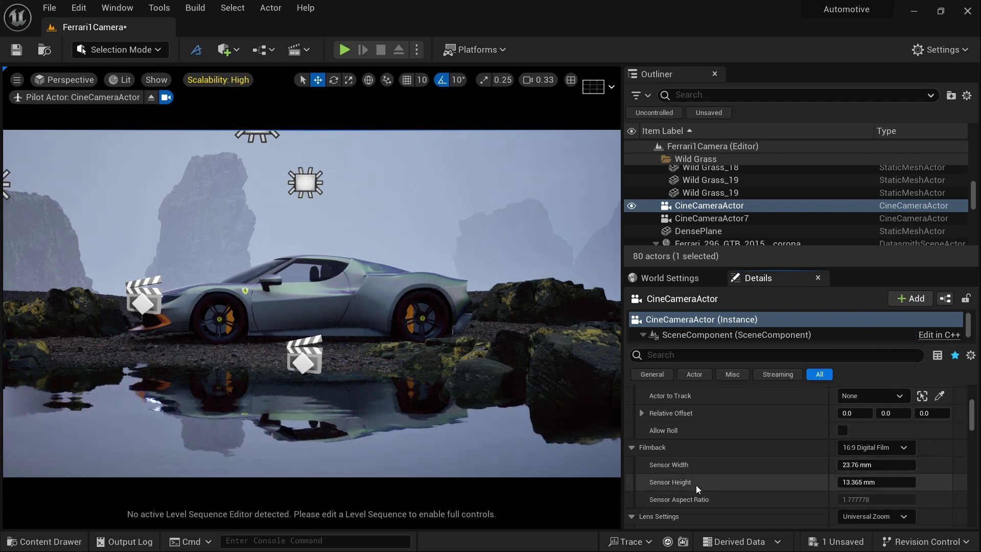
Try the IMAX 70mm filmback preset on CineCameraActor and change the filmback to 16:9 Film.
{"action": "left_click", "coordinate": [876, 447]}
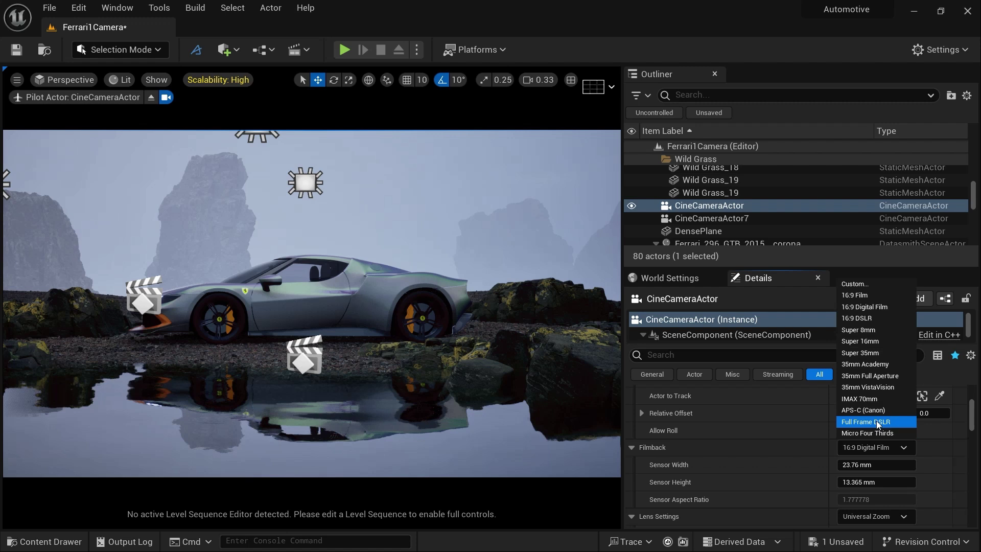
{"action": "left_click", "coordinate": [877, 399]}
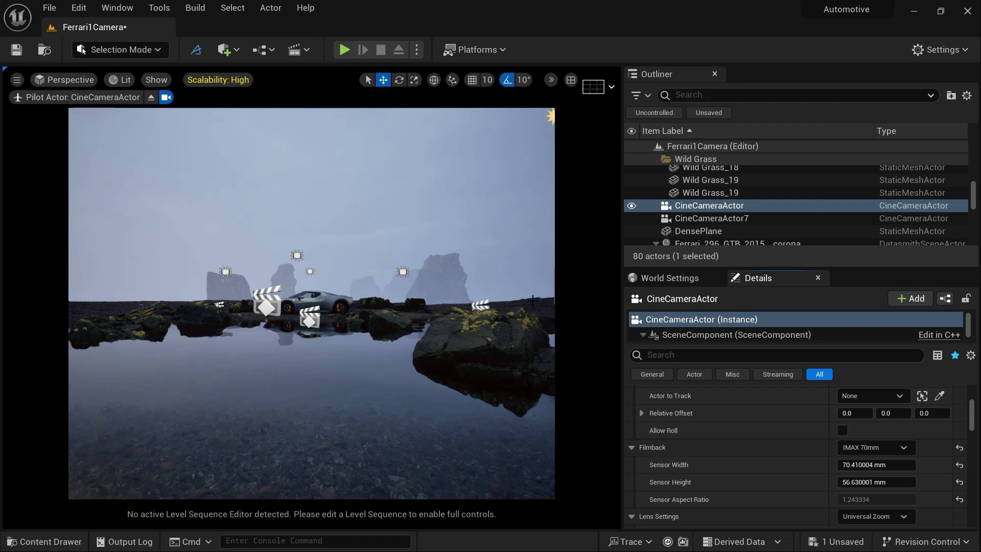
{"action": "left_click", "coordinate": [902, 452]}
{"action": "key", "text": "Escape"}
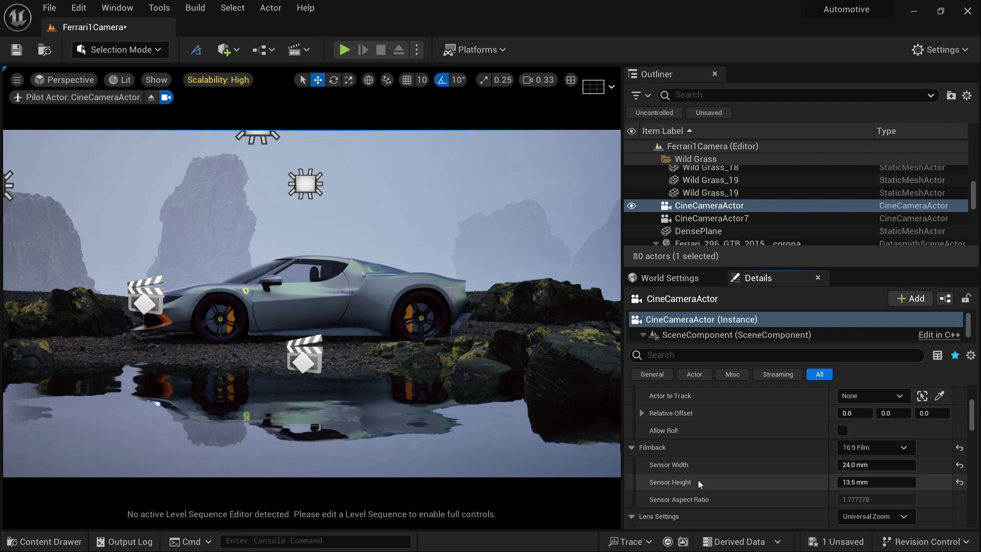
Give CineCameraActor a vertical frame with a sensor width of 13.5 mm and a sensor height of 24 mm.
{"action": "left_click", "coordinate": [873, 465]}
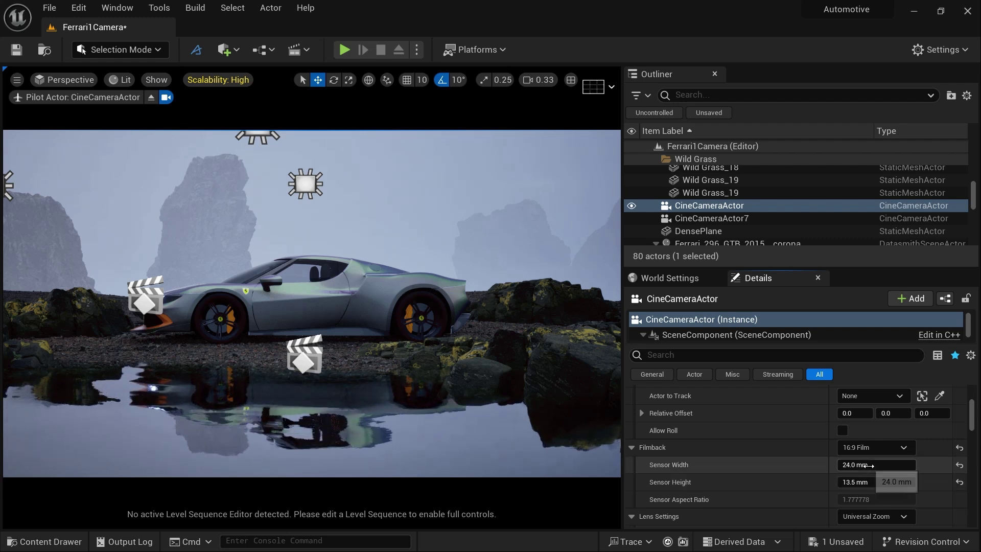
{"action": "type", "text": "13.5"}
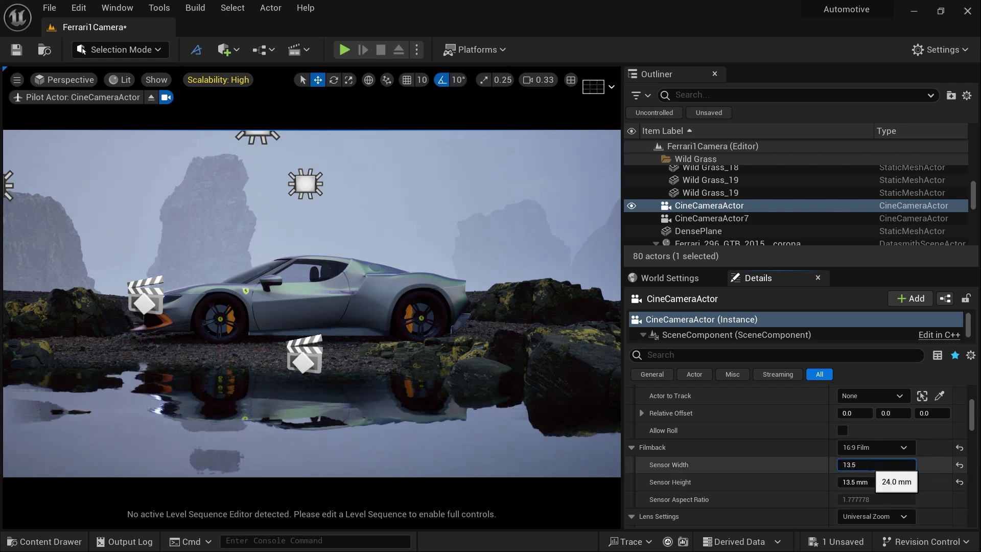
{"action": "key", "text": "Tab"}
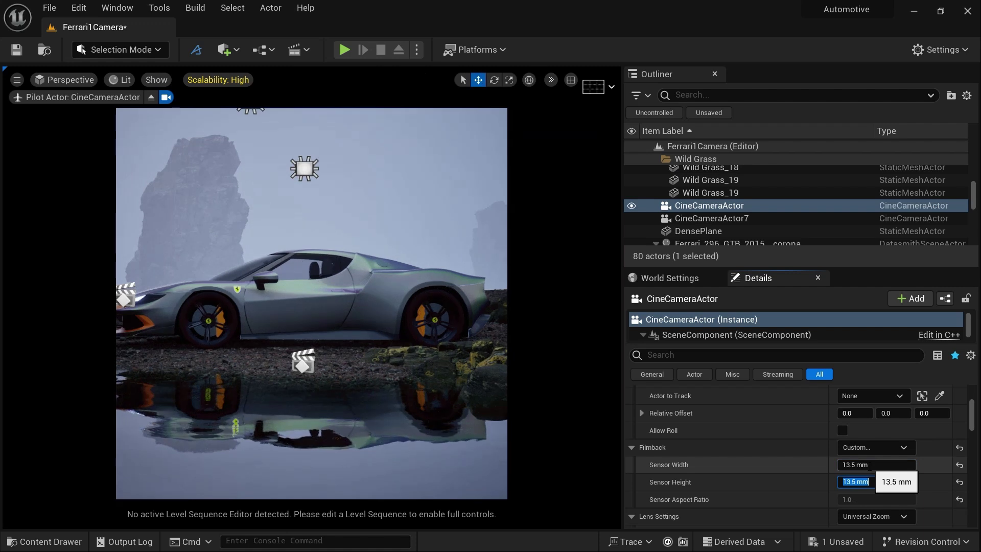
{"action": "type", "text": "24"}
{"action": "key", "text": "Return"}
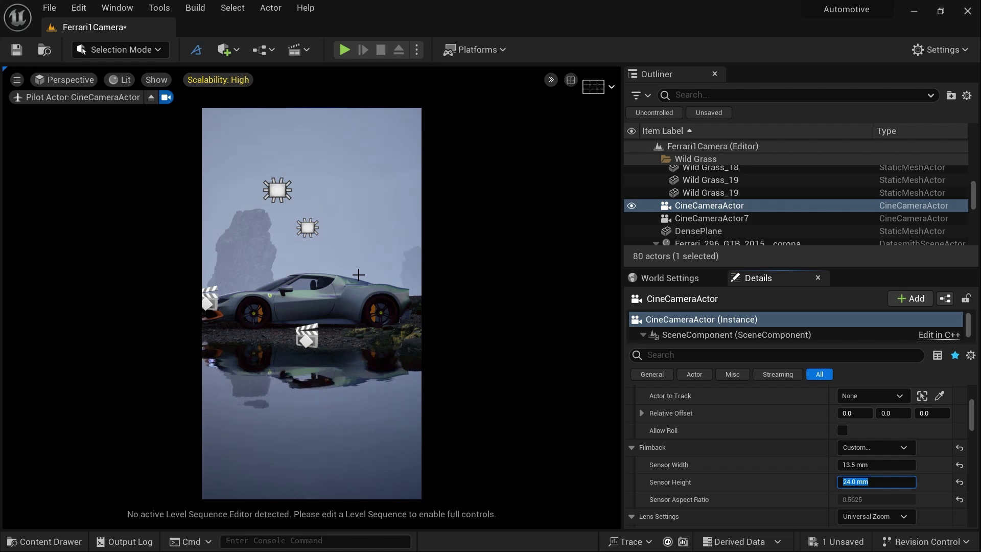
Switch to the browser and look through the VFX Camera Database's lists of cinema, action, drone and DSLR cameras and miscellaneous formats.
{"action": "key", "text": "alt+Tab"}
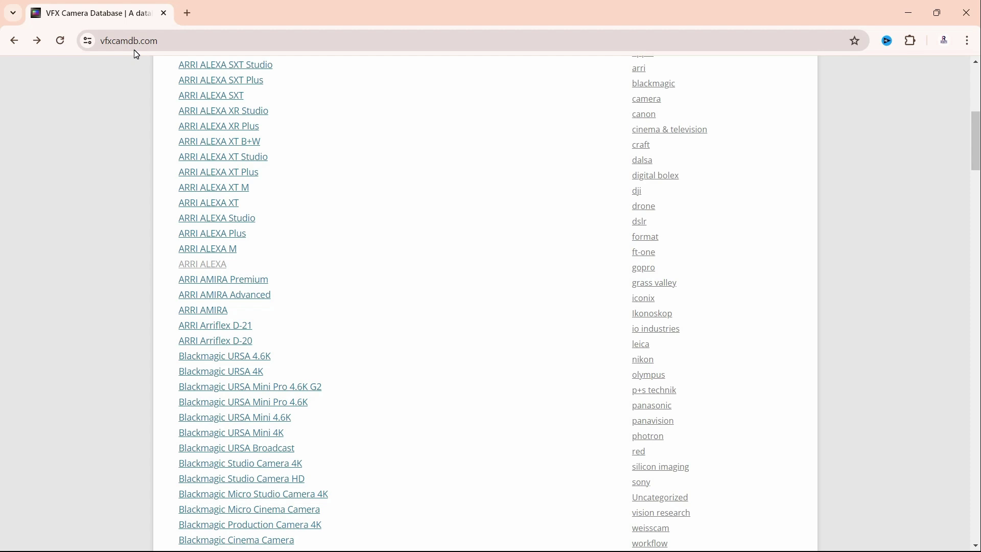
{"action": "scroll", "coordinate": [183, 223], "scroll_direction": "up", "scroll_amount": 5}
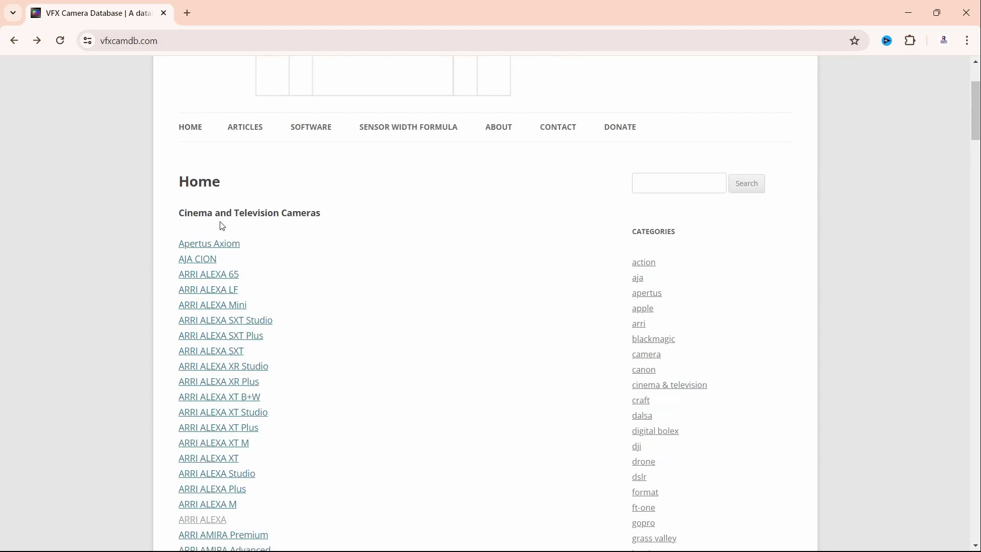
{"action": "scroll", "coordinate": [336, 228], "scroll_direction": "down", "scroll_amount": 9}
{"action": "scroll", "coordinate": [337, 228], "scroll_direction": "down", "scroll_amount": 20}
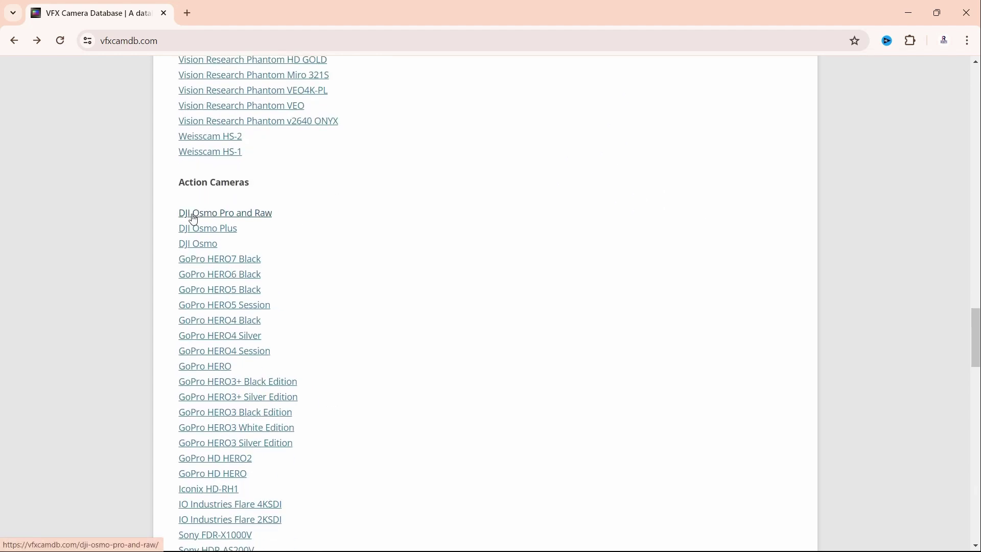
{"action": "scroll", "coordinate": [383, 252], "scroll_direction": "down", "scroll_amount": 4}
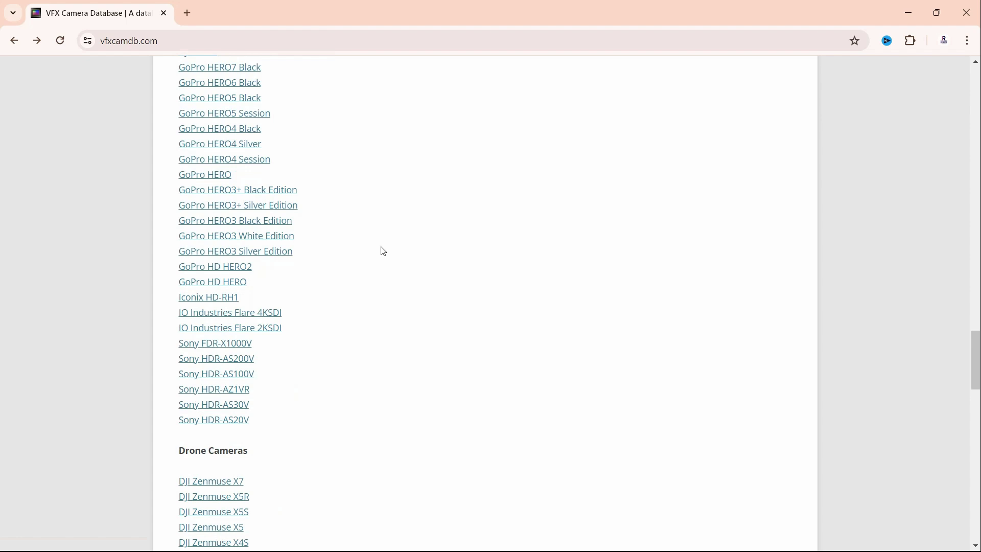
{"action": "scroll", "coordinate": [383, 251], "scroll_direction": "down", "scroll_amount": 5}
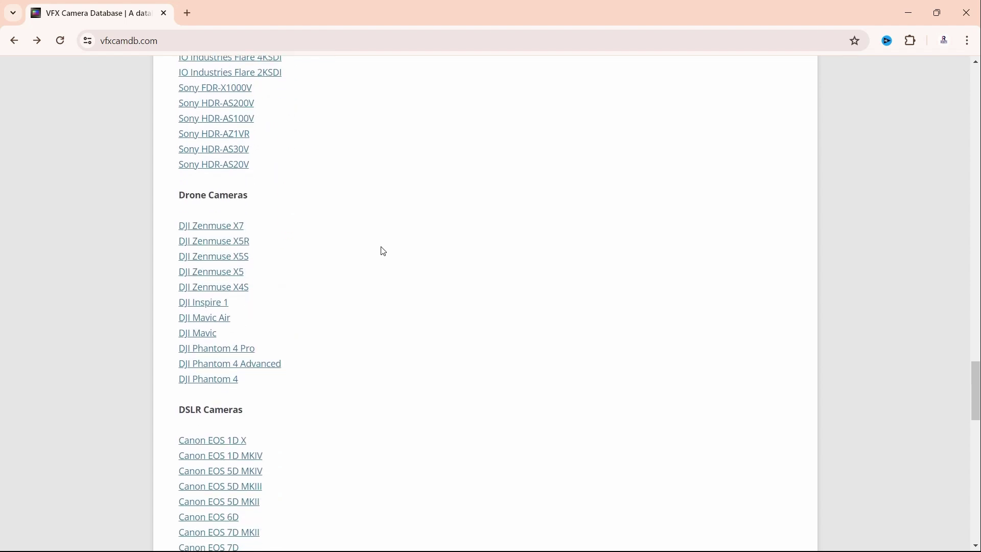
{"action": "scroll", "coordinate": [383, 252], "scroll_direction": "down", "scroll_amount": 4}
{"action": "scroll", "coordinate": [384, 252], "scroll_direction": "down", "scroll_amount": 14}
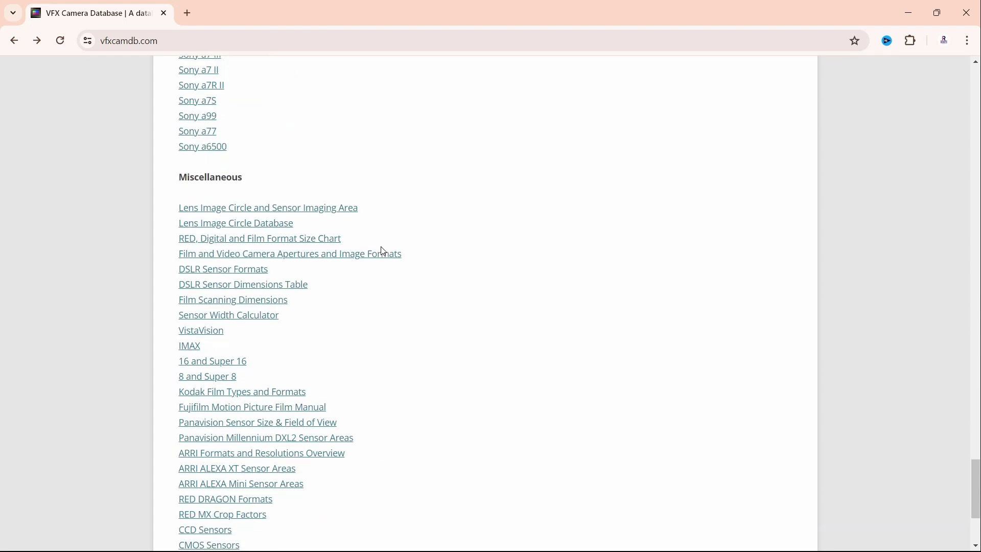
{"action": "scroll", "coordinate": [383, 251], "scroll_direction": "down", "scroll_amount": 4}
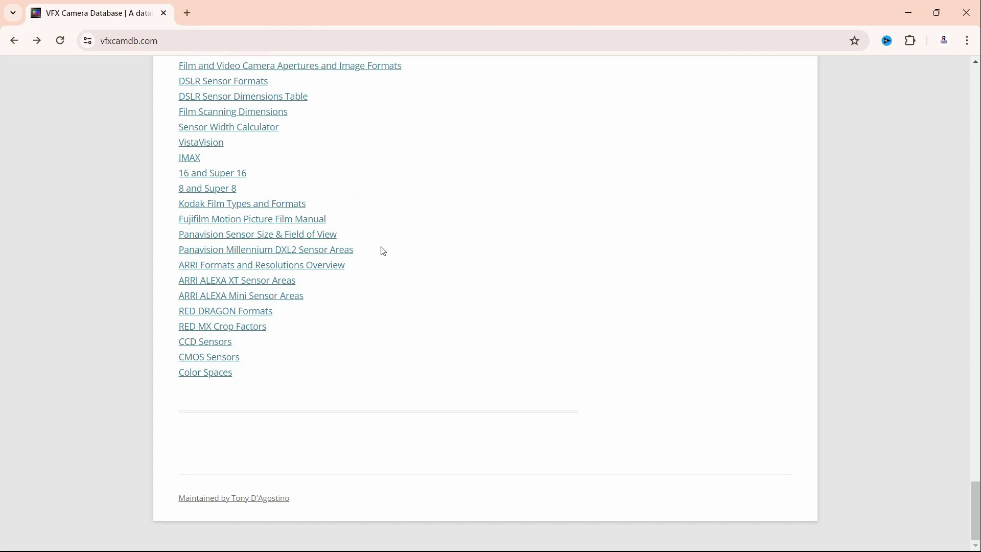
{"action": "scroll", "coordinate": [384, 251], "scroll_direction": "up", "scroll_amount": 20}
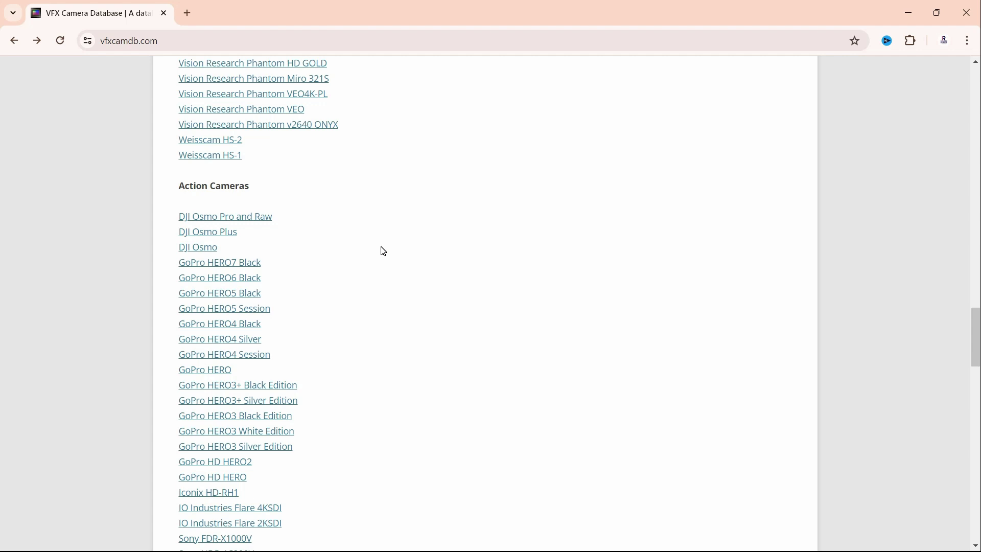
{"action": "scroll", "coordinate": [384, 251], "scroll_direction": "up", "scroll_amount": 18}
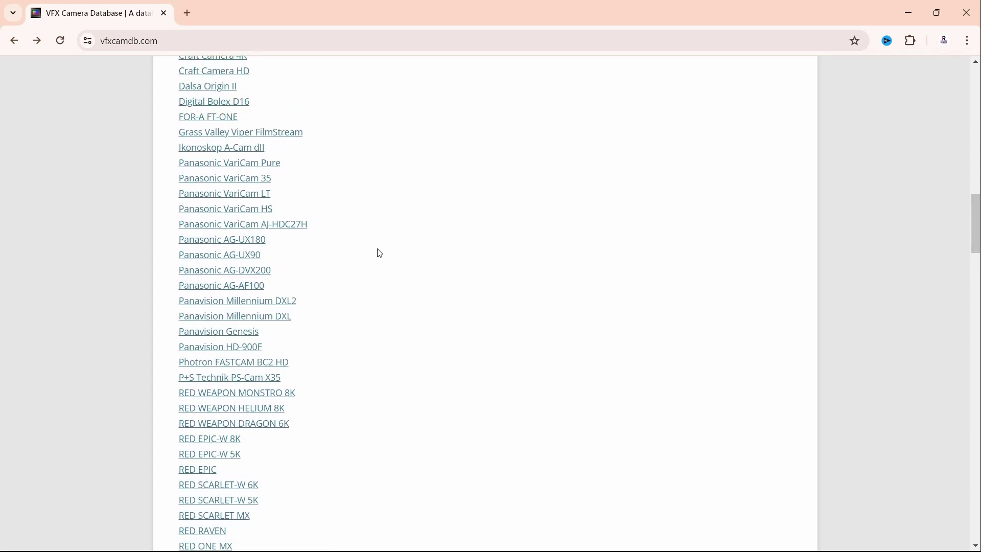
{"action": "scroll", "coordinate": [379, 253], "scroll_direction": "up", "scroll_amount": 15}
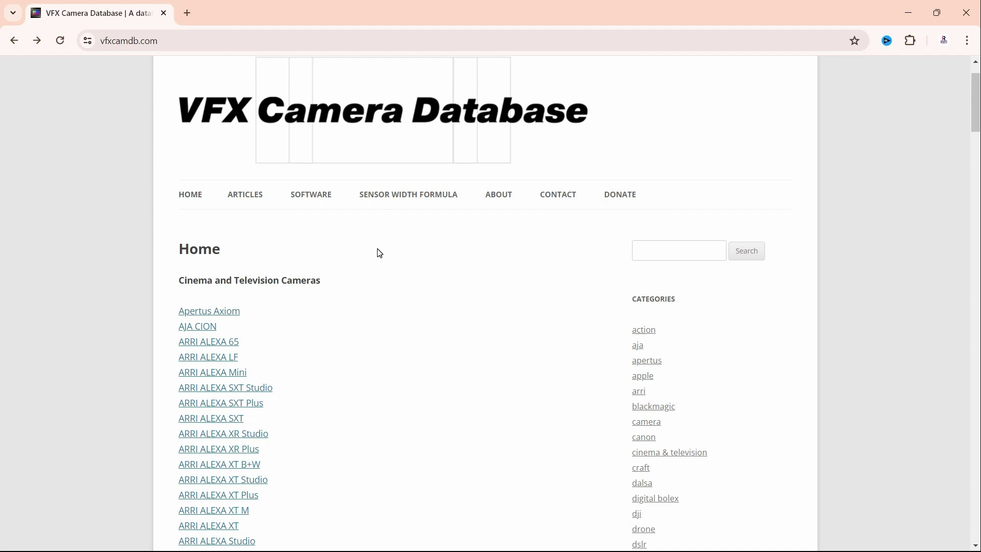
{"action": "scroll", "coordinate": [380, 254], "scroll_direction": "down", "scroll_amount": 6}
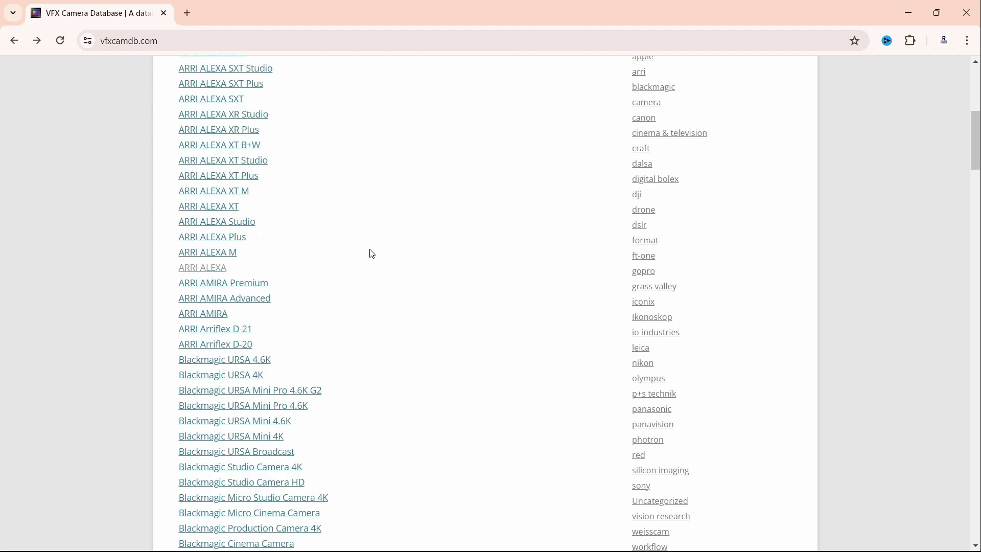
Open the ARRI ALEXA entry in the VFX Camera Database and examine its sensor dimensions against the camera's filmback settings.
{"action": "left_click", "coordinate": [204, 269]}
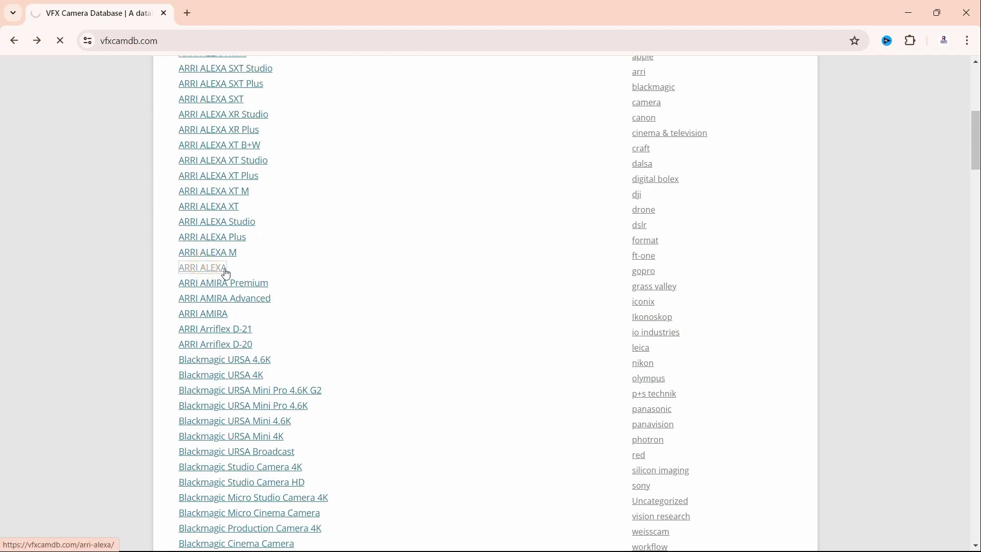
{"action": "scroll", "coordinate": [345, 273], "scroll_direction": "down", "scroll_amount": 5}
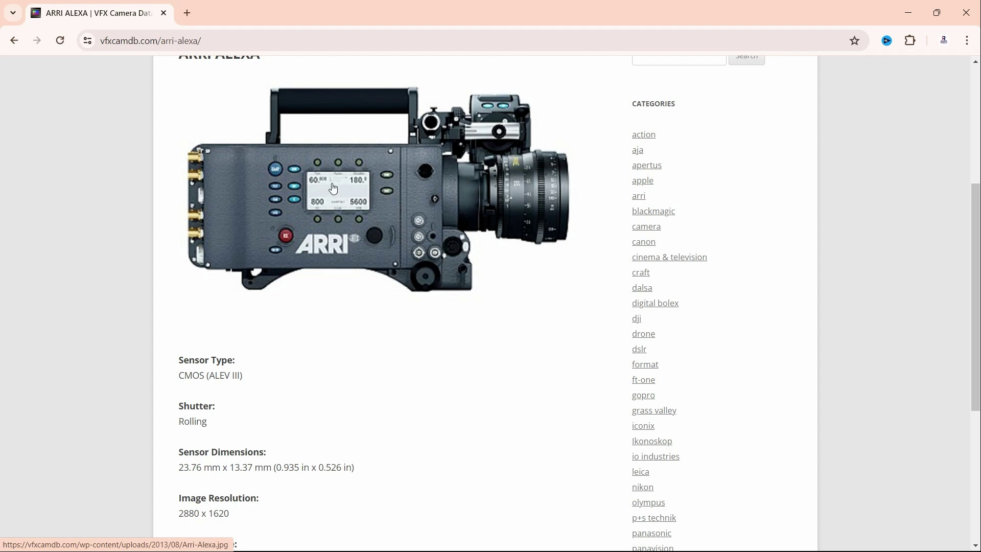
{"action": "scroll", "coordinate": [327, 245], "scroll_direction": "down", "scroll_amount": 2}
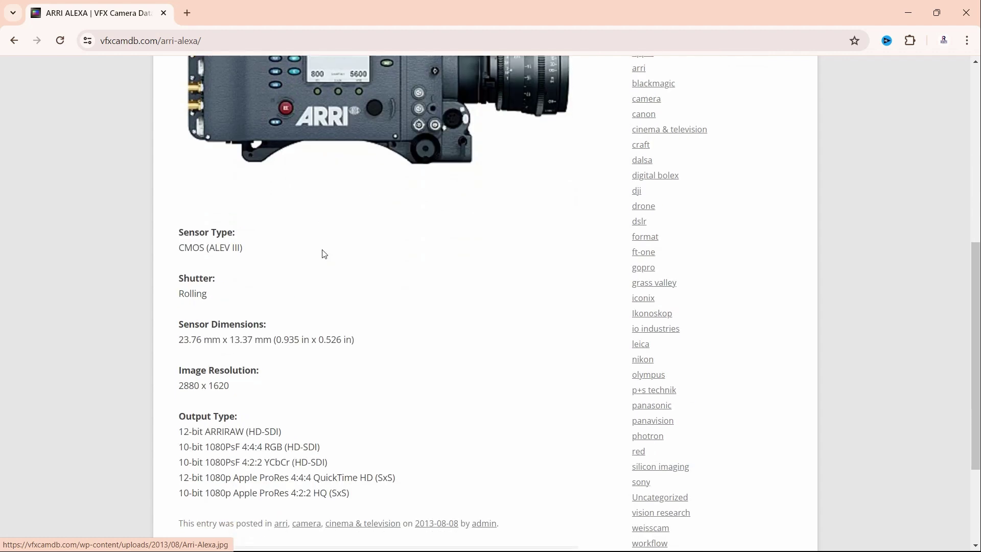
{"action": "scroll", "coordinate": [324, 254], "scroll_direction": "down", "scroll_amount": 1}
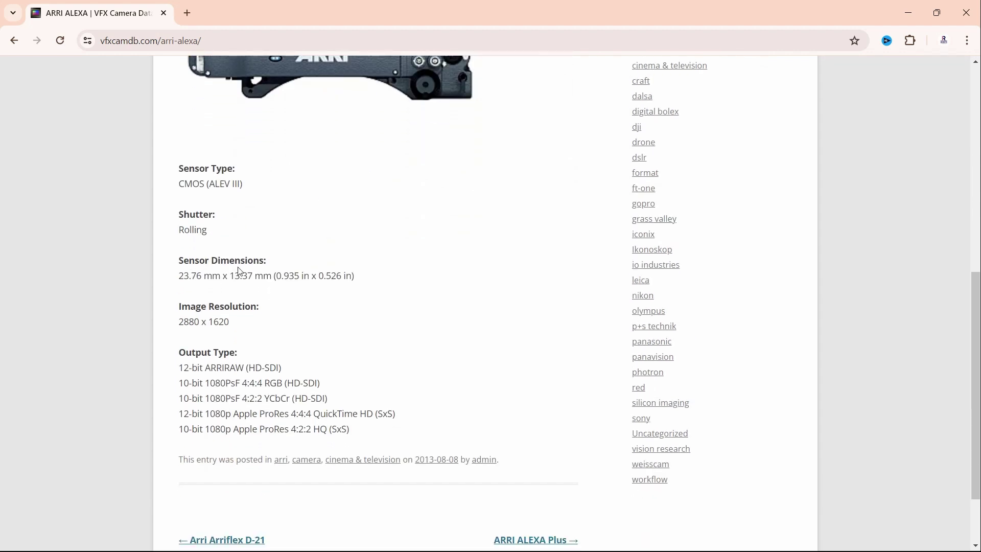
{"action": "key", "text": "alt+Tab"}
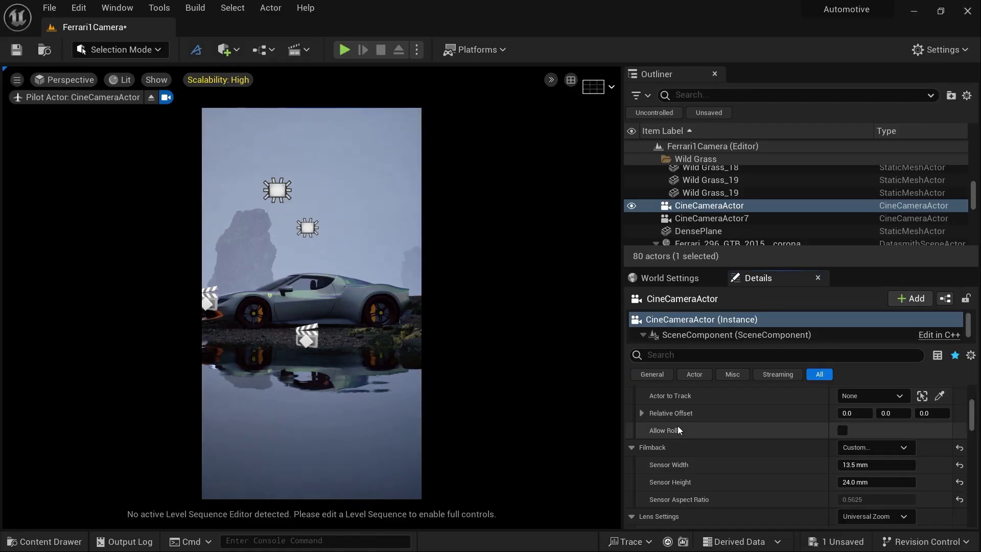
{"action": "key", "text": "alt+Tab"}
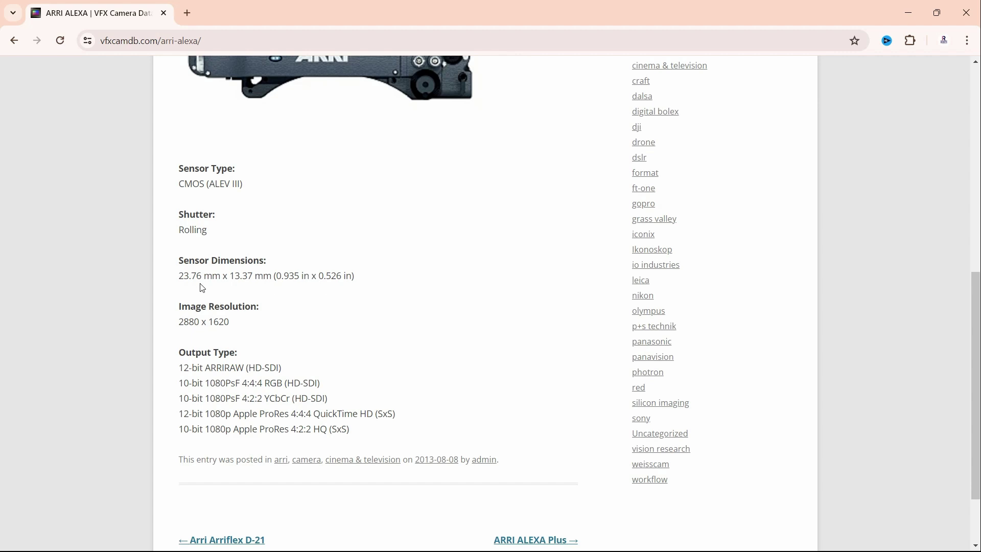
Copy the ARRI ALEXA's sensor width from the browser and set CineCameraActor's sensor width to 23.76 mm in Unreal Editor.
{"action": "left_click_drag", "start_coordinate": [199, 278], "coordinate": [180, 276]}
{"action": "key", "text": "ctrl+c"}
{"action": "key", "text": "alt+Tab"}
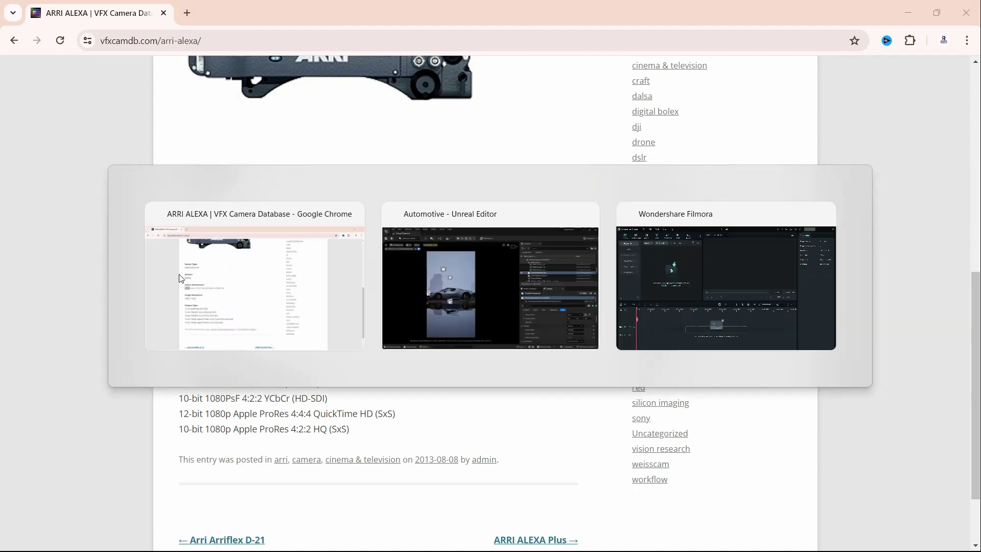
{"action": "scroll", "coordinate": [770, 438], "scroll_direction": "up", "scroll_amount": 3}
{"action": "scroll", "coordinate": [771, 441], "scroll_direction": "up", "scroll_amount": 3}
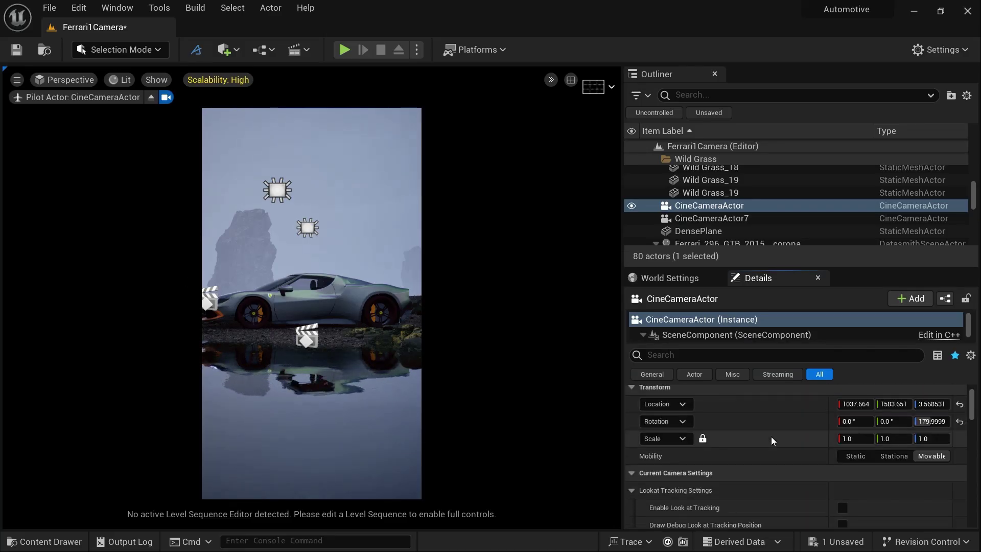
{"action": "scroll", "coordinate": [771, 440], "scroll_direction": "down", "scroll_amount": 4}
{"action": "scroll", "coordinate": [771, 440], "scroll_direction": "down", "scroll_amount": 2}
{"action": "scroll", "coordinate": [771, 440], "scroll_direction": "down", "scroll_amount": 2}
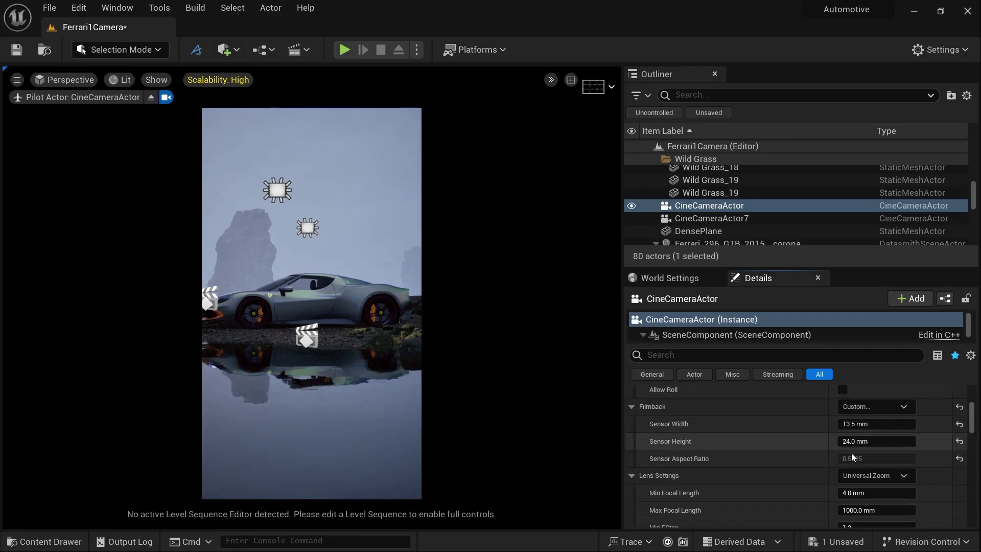
{"action": "left_click", "coordinate": [868, 424]}
{"action": "key", "text": "ctrl+v"}
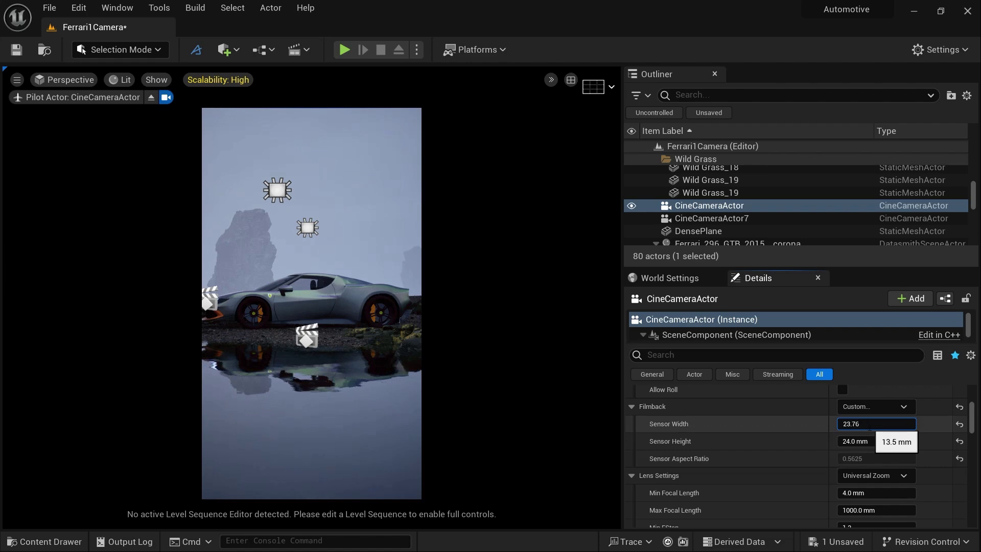
{"action": "key", "text": "Return"}
Copy the ARRI ALEXA's sensor height from the browser and set CineCameraActor's sensor height to 13.37 mm in Unreal Editor.
{"action": "key", "text": "alt+Tab"}
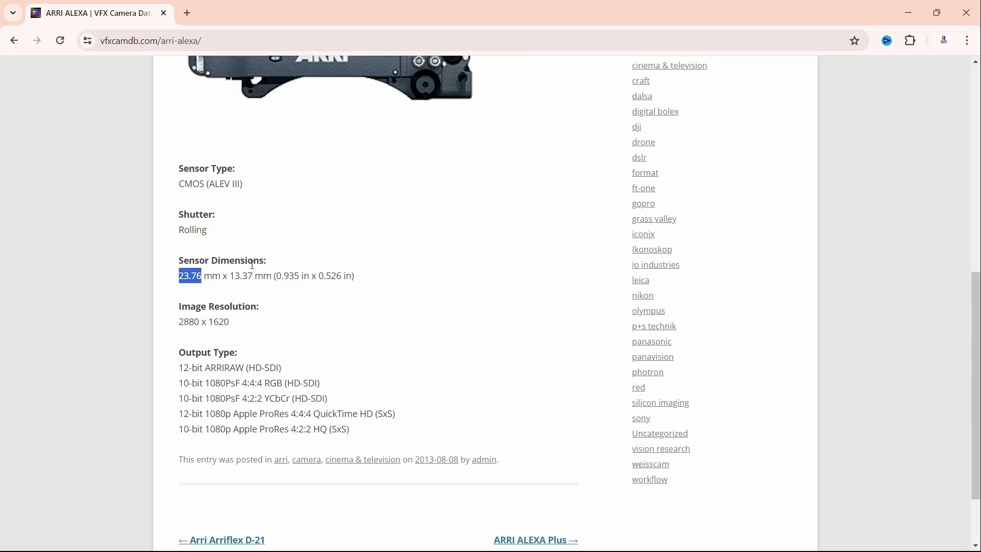
{"action": "left_click_drag", "start_coordinate": [230, 276], "coordinate": [252, 276]}
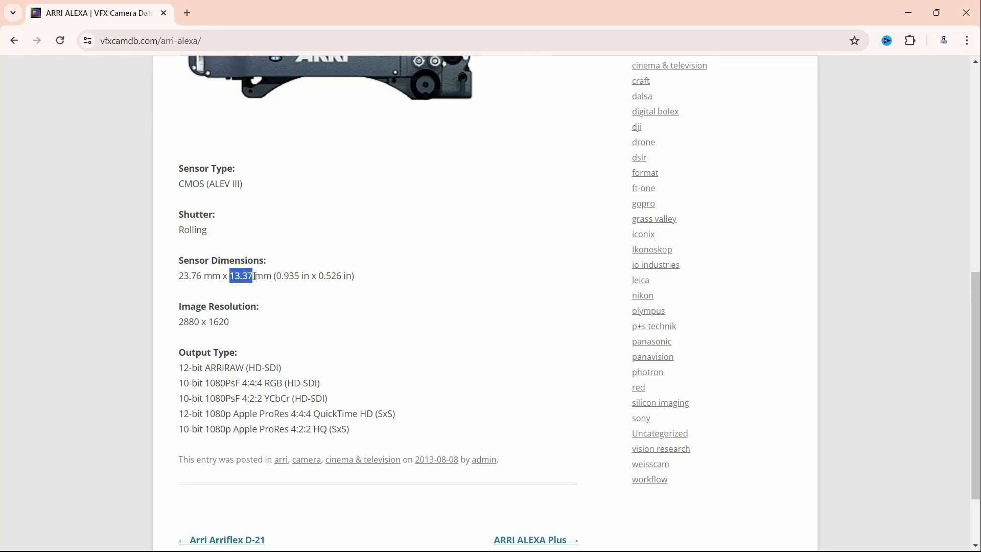
{"action": "key", "text": "ctrl+c"}
{"action": "key", "text": "alt+Tab"}
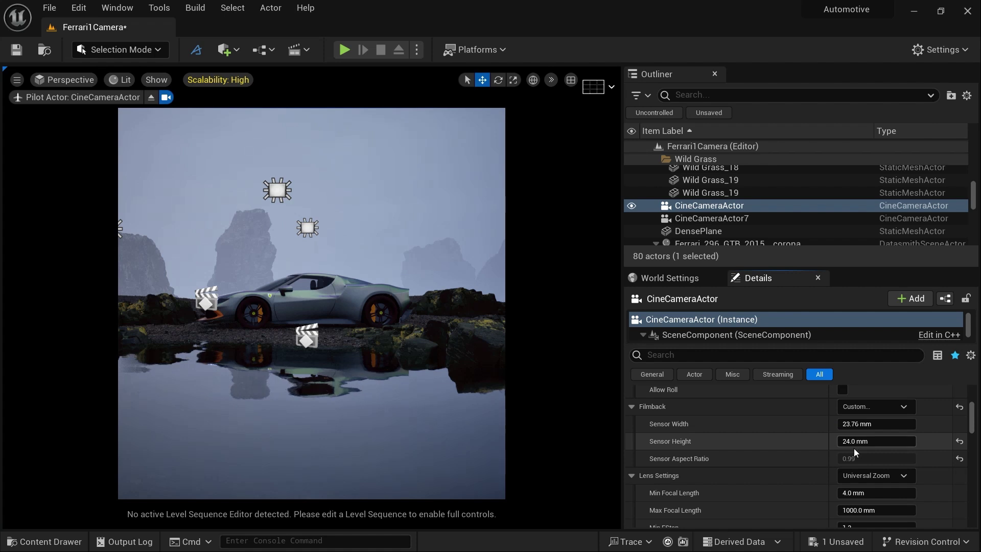
{"action": "left_click", "coordinate": [854, 442]}
{"action": "key", "text": "ctrl+v"}
{"action": "key", "text": "Return"}
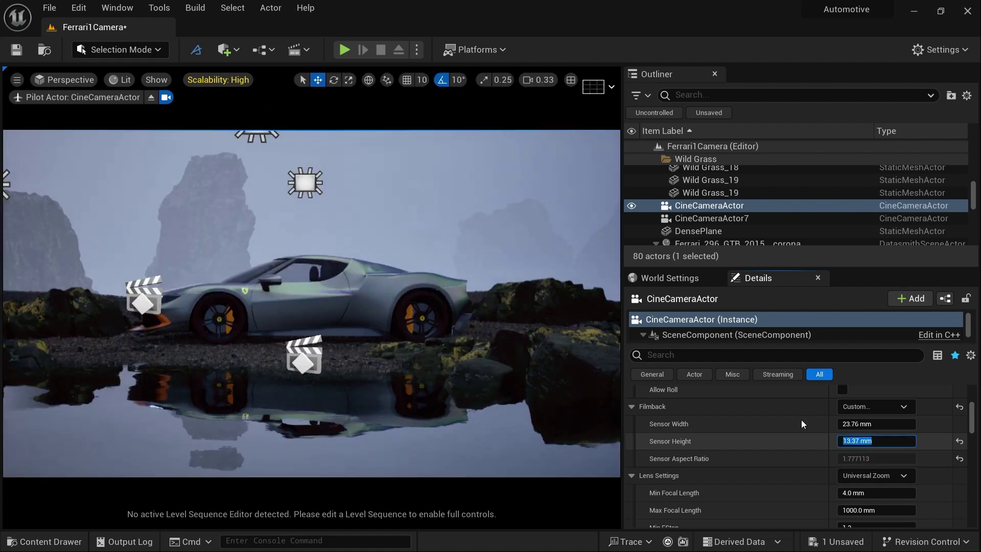
Return to the VFX Camera Database's camera list and open the Blackmagic Production Camera 4K entry to examine its sensor dimensions.
{"action": "key", "text": "alt+Tab"}
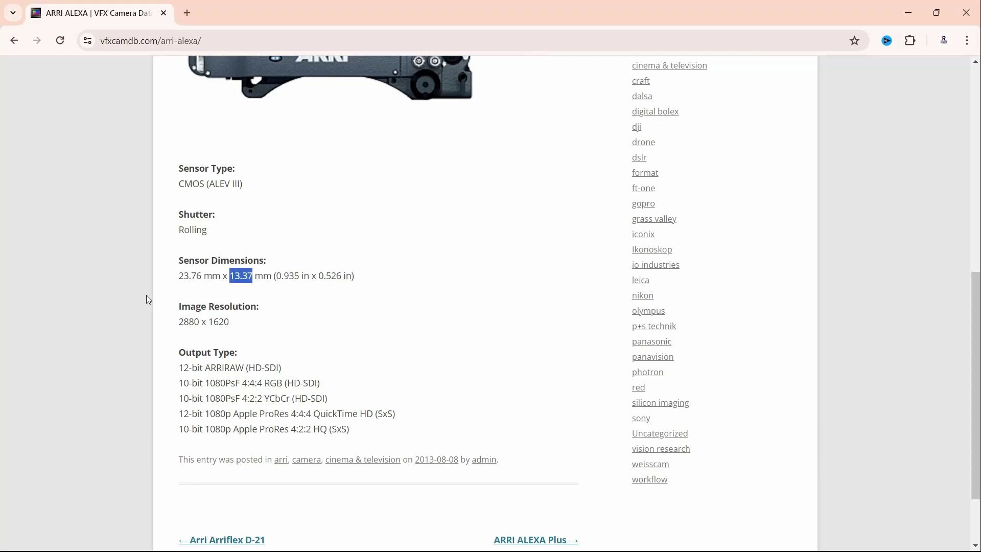
{"action": "scroll", "coordinate": [291, 243], "scroll_direction": "up", "scroll_amount": 5}
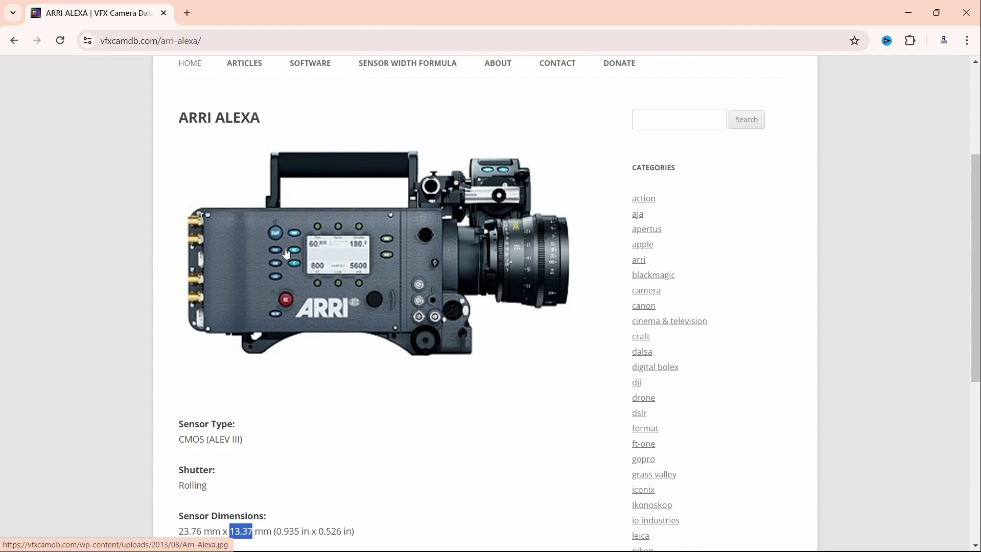
{"action": "key", "text": "alt+Tab"}
{"action": "key", "text": "alt+Tab"}
{"action": "key", "text": "alt+Left"}
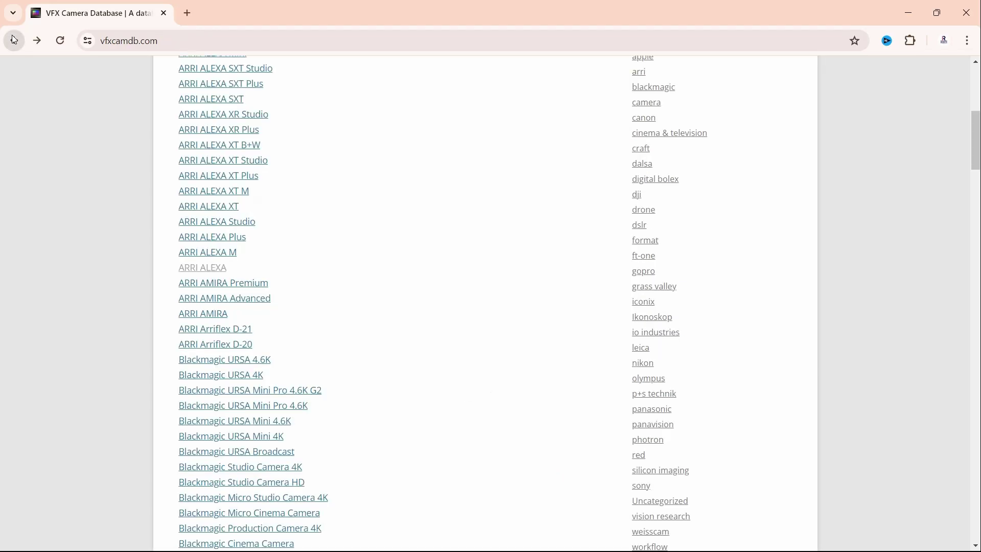
{"action": "scroll", "coordinate": [297, 327], "scroll_direction": "down", "scroll_amount": 4}
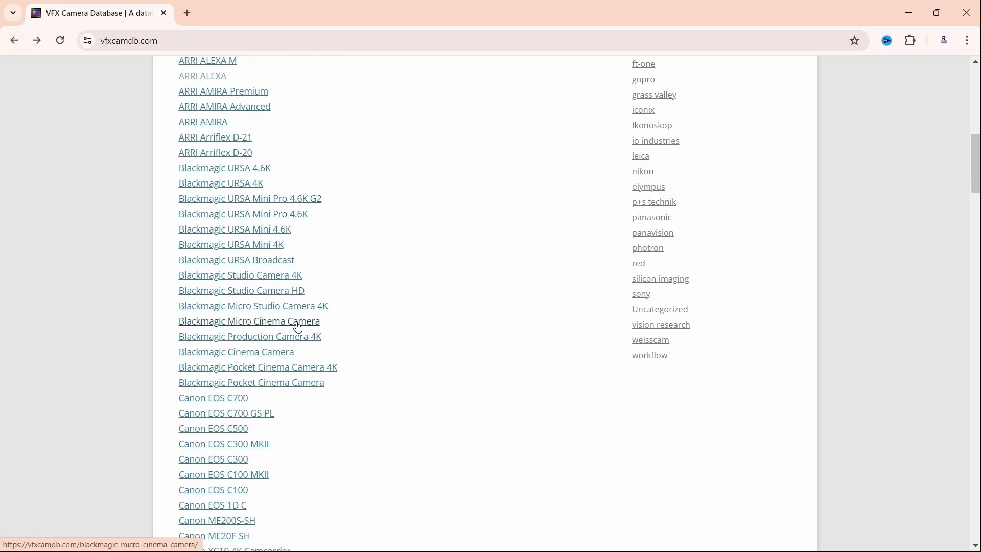
{"action": "scroll", "coordinate": [297, 327], "scroll_direction": "down", "scroll_amount": 1}
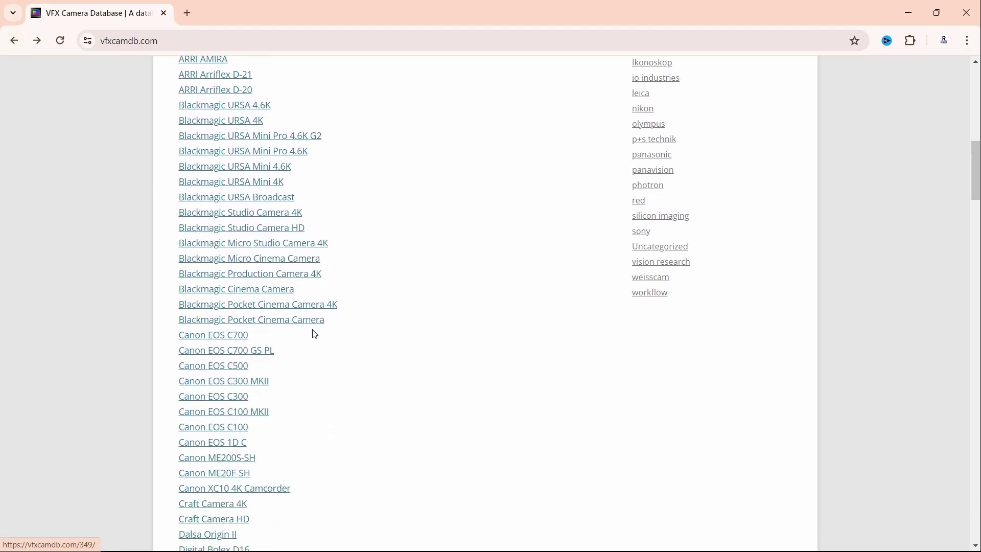
{"action": "left_click", "coordinate": [295, 280]}
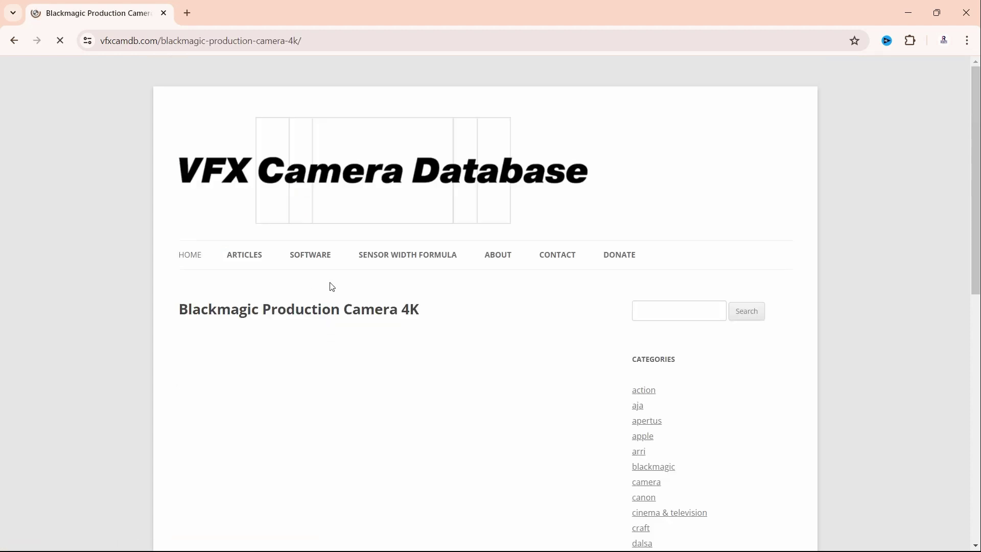
{"action": "scroll", "coordinate": [333, 285], "scroll_direction": "down", "scroll_amount": 3}
{"action": "scroll", "coordinate": [336, 225], "scroll_direction": "down", "scroll_amount": 4}
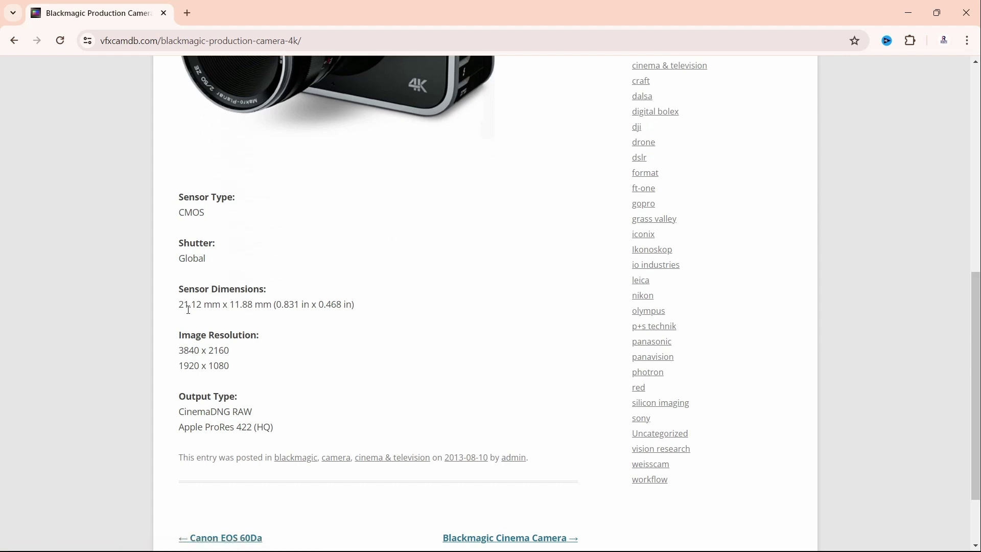
Copy the Blackmagic Production Camera 4K's sensor width from the browser and set CineCameraActor's sensor in Unreal Editor to 21.12 mm wide and 11.88 mm high.
{"action": "left_click_drag", "start_coordinate": [181, 306], "coordinate": [201, 310]}
{"action": "key", "text": "ctrl+c"}
{"action": "key", "text": "alt+Tab"}
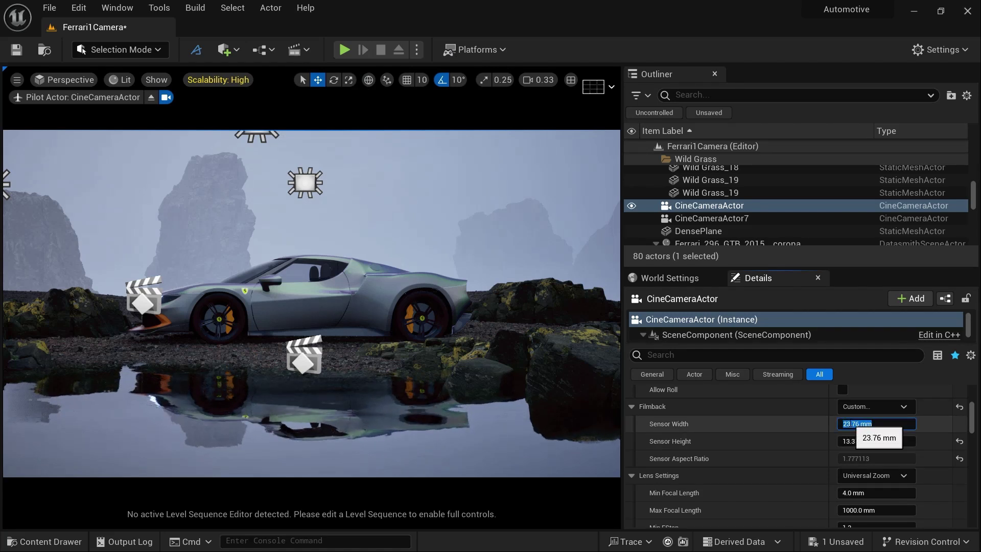
{"action": "left_click", "coordinate": [851, 423]}
{"action": "key", "text": "ctrl+v"}
{"action": "key", "text": "Tab"}
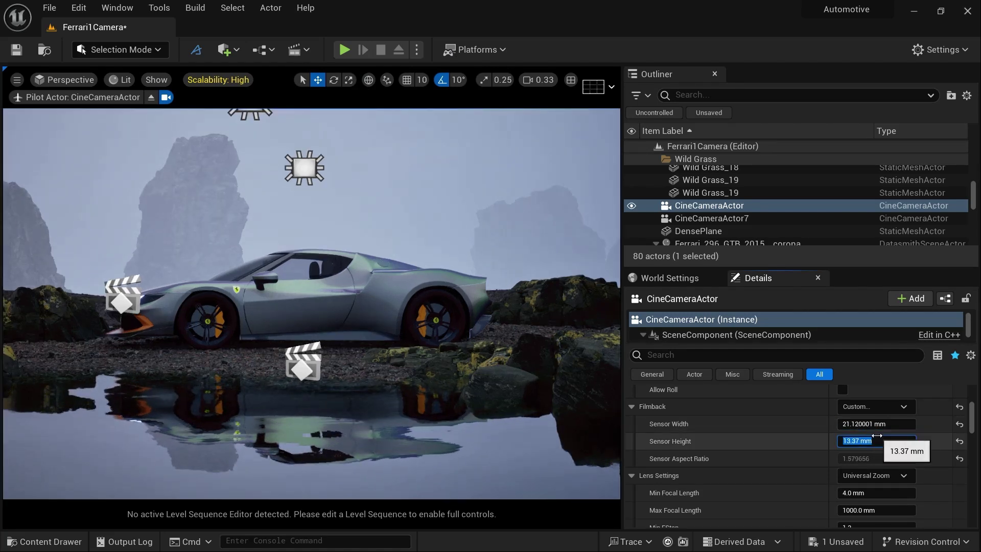
{"action": "type", "text": "11."}
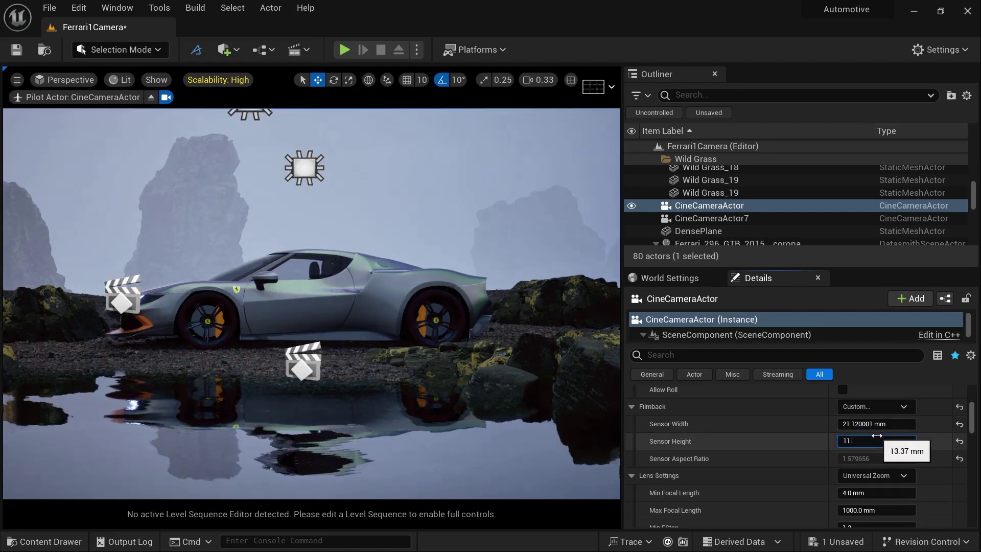
{"action": "type", "text": "88"}
{"action": "key", "text": "Return"}
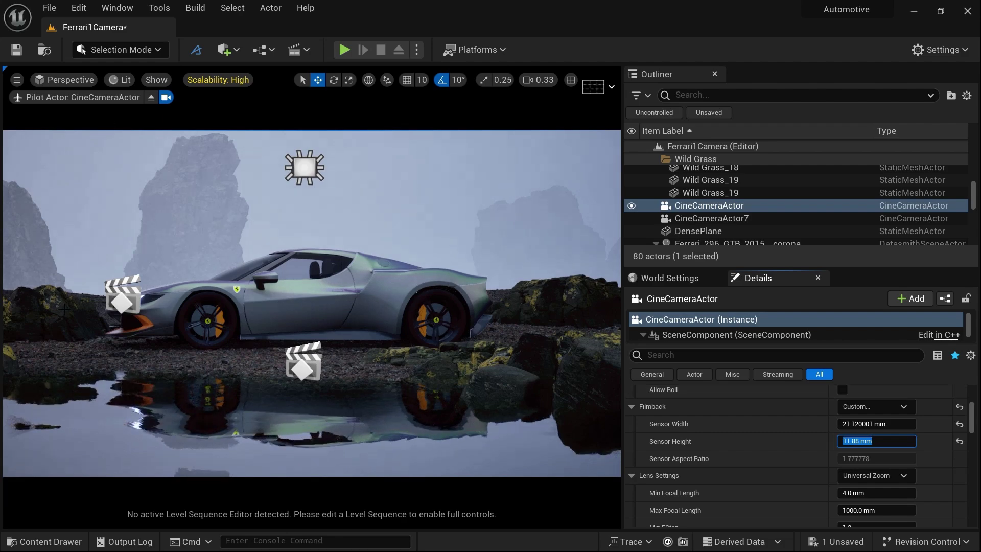
Switch to the browser, return to the VFX Camera Database's camera list and open the Blackmagic Cinema Camera entry to examine its sensor dimensions.
{"action": "key", "text": "alt+Tab"}
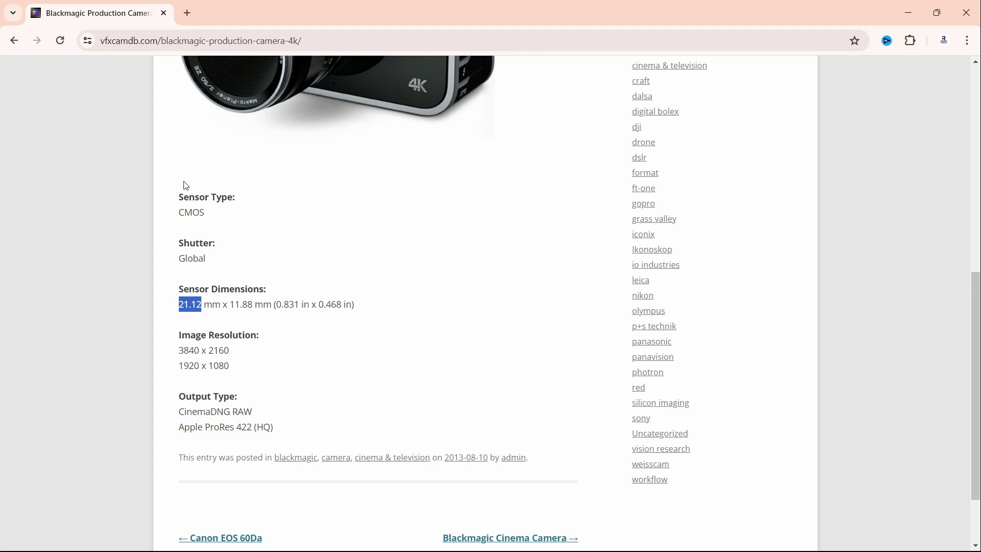
{"action": "scroll", "coordinate": [184, 188], "scroll_direction": "up", "scroll_amount": 3}
{"action": "left_click", "coordinate": [14, 41]}
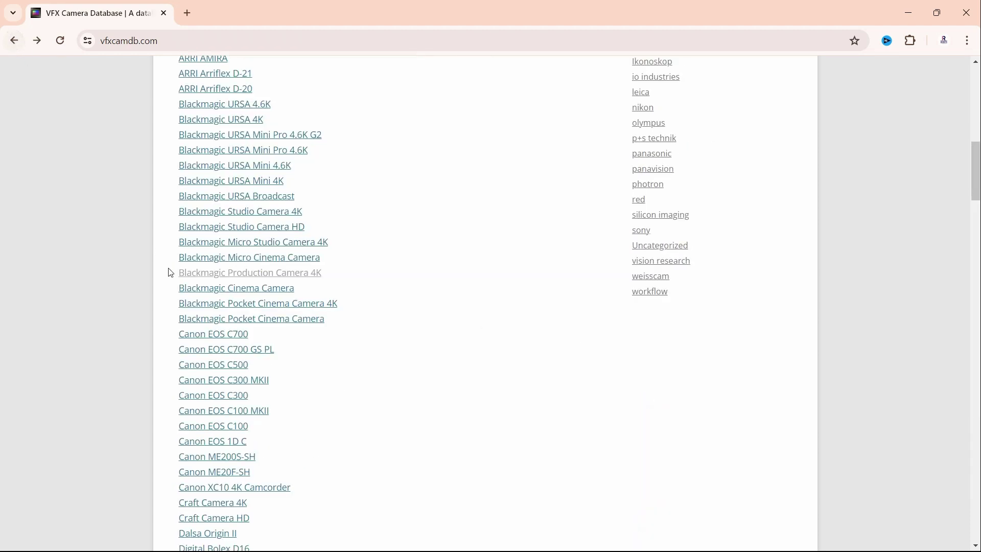
{"action": "left_click", "coordinate": [248, 293]}
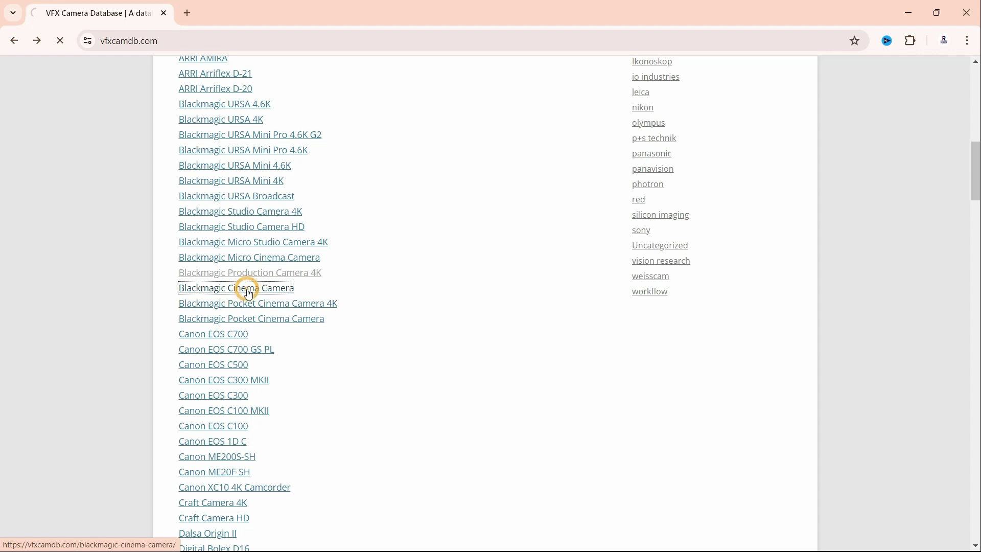
{"action": "scroll", "coordinate": [273, 316], "scroll_direction": "down", "scroll_amount": 5}
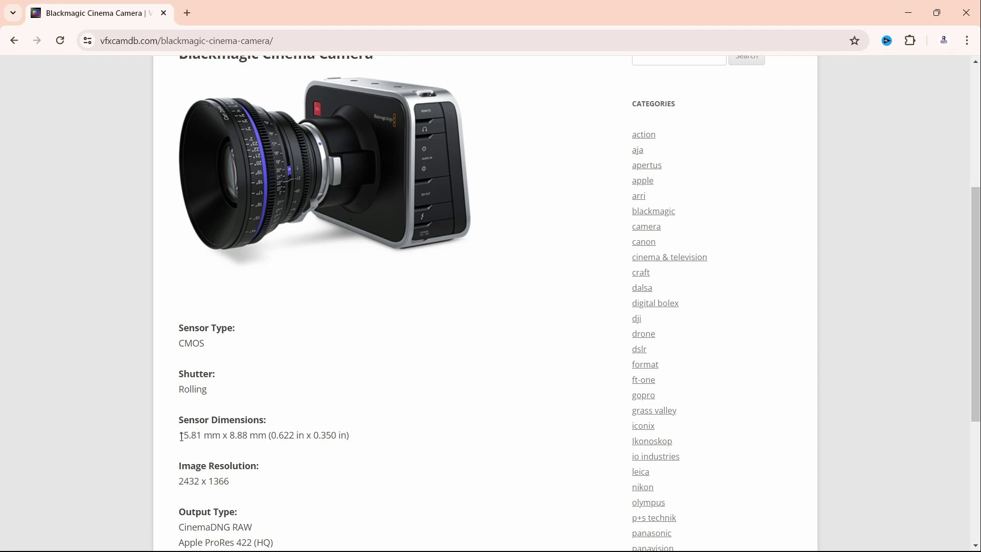
Copy the Blackmagic Cinema Camera's sensor width and set CineCameraActor's sensor in Unreal Editor to 15.81 mm wide and 8.88 mm high.
{"action": "left_click_drag", "start_coordinate": [181, 436], "coordinate": [201, 436]}
{"action": "key", "text": "ctrl+c"}
{"action": "key", "text": "alt+Tab"}
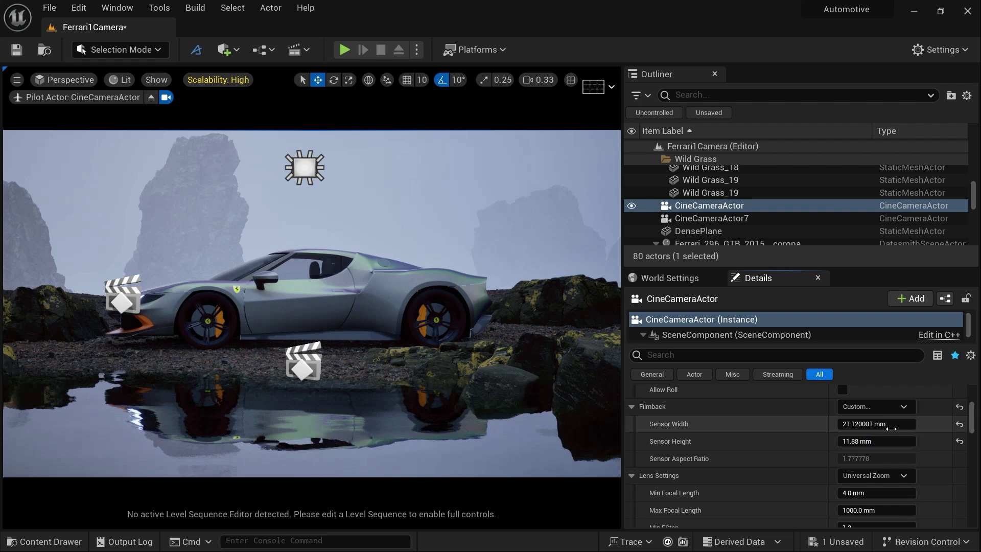
{"action": "left_click", "coordinate": [887, 424]}
{"action": "key", "text": "ctrl+v"}
{"action": "key", "text": "Tab"}
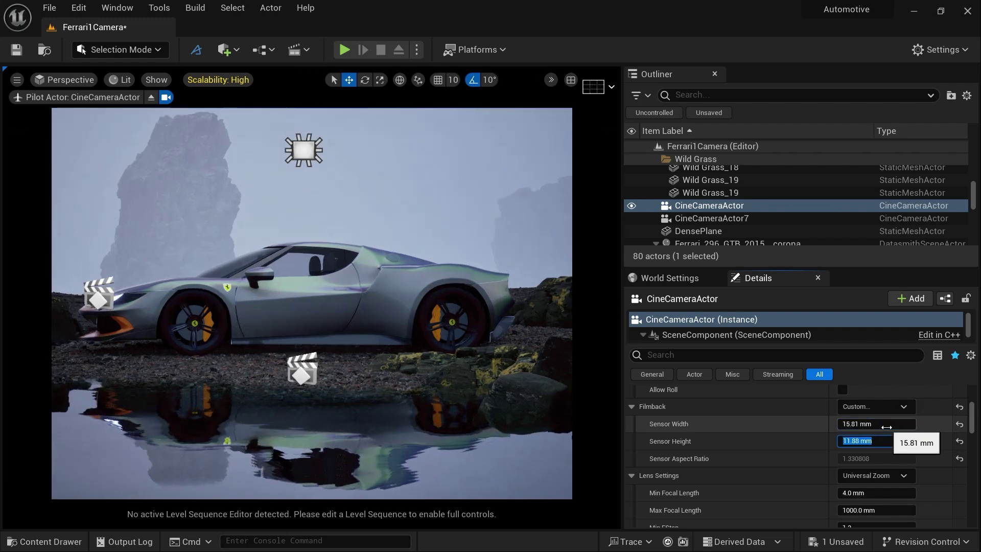
{"action": "type", "text": "8.88"}
{"action": "key", "text": "Return"}
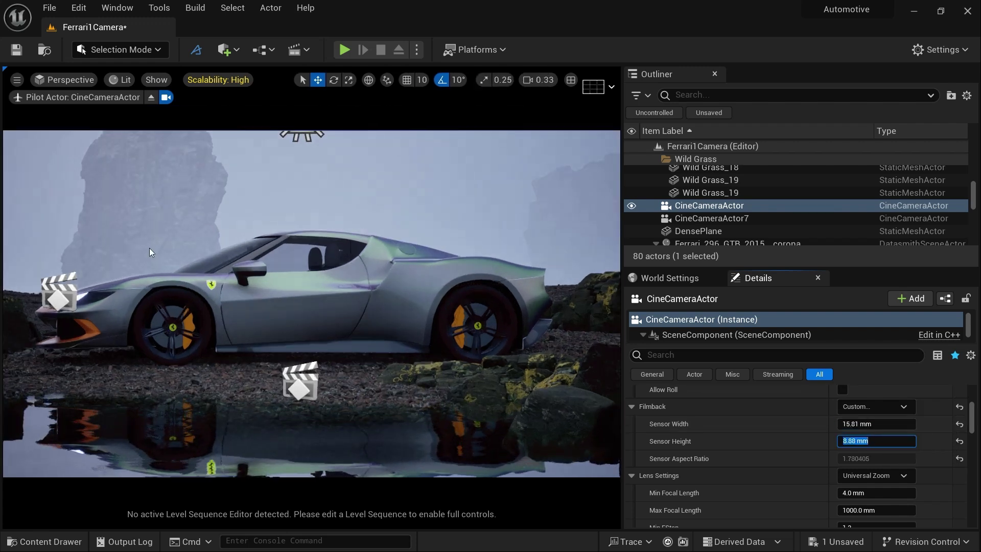
Switch to the browser and open the GoPro HERO7 Black entry in the VFX Camera Database to examine its sensor dimensions.
{"action": "key", "text": "alt+Tab"}
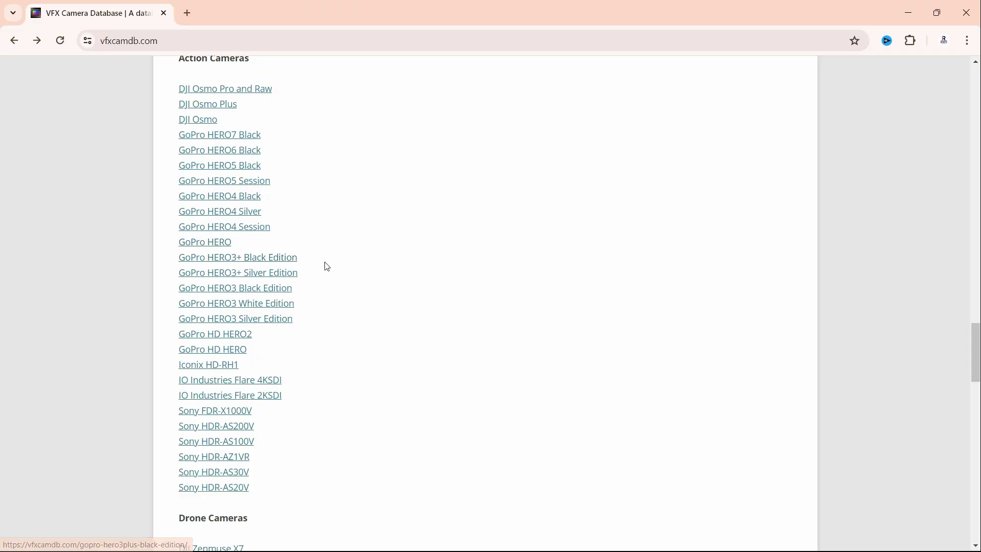
{"action": "left_click", "coordinate": [209, 137]}
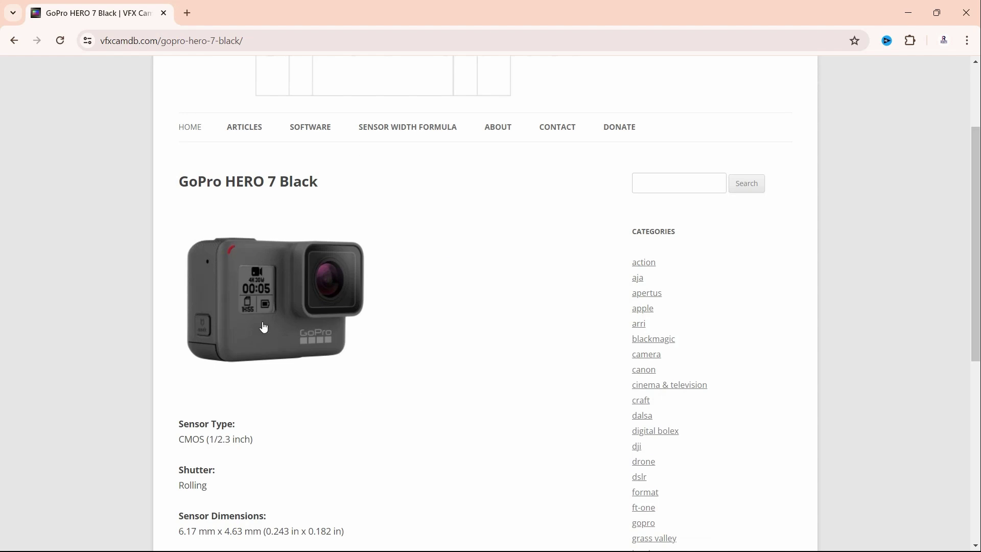
{"action": "scroll", "coordinate": [297, 264], "scroll_direction": "down", "scroll_amount": 5}
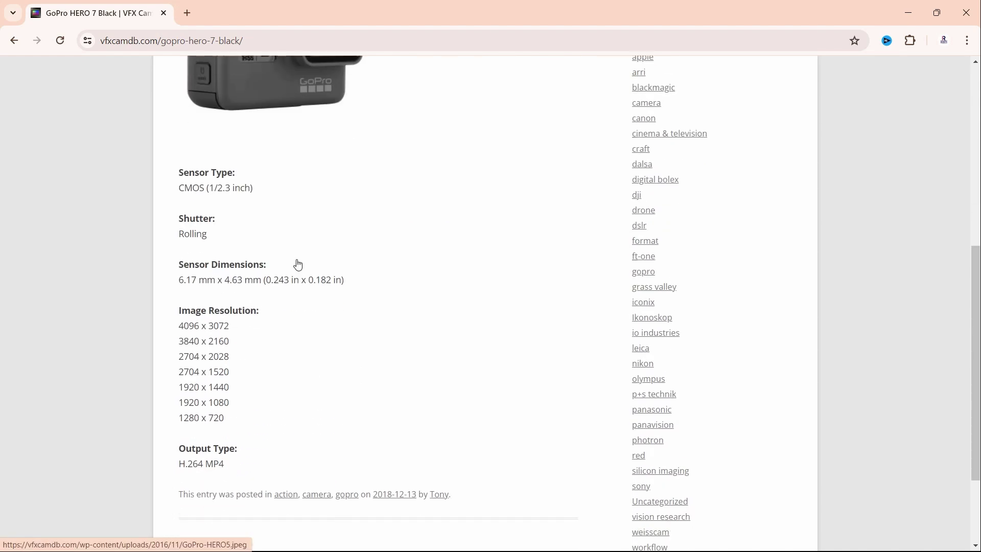
Copy the GoPro HERO7 Black's sensor width and set CineCameraActor's sensor in Unreal Editor to 6.17 mm wide and 4.63 mm high.
{"action": "double_click", "coordinate": [182, 278]}
{"action": "key", "text": "ctrl+c"}
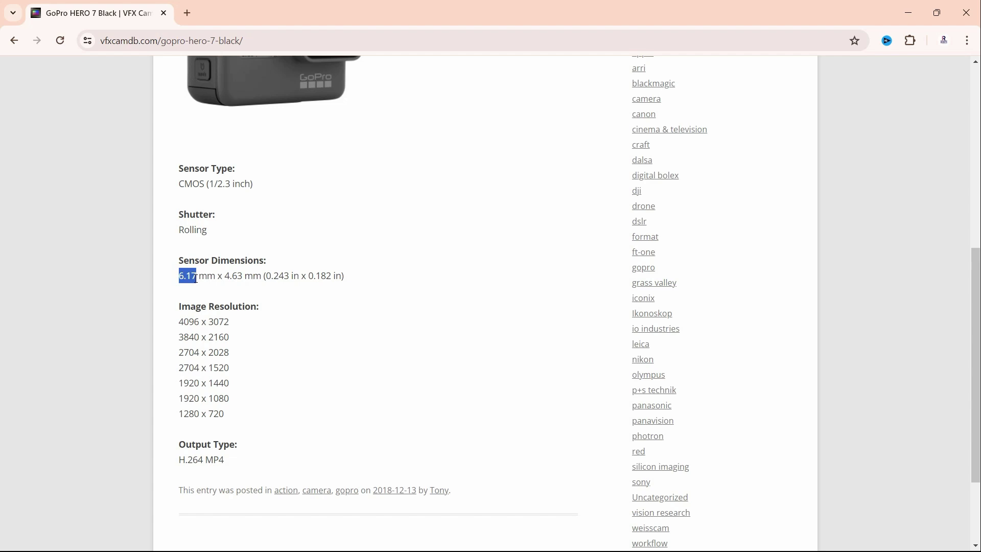
{"action": "key", "text": "alt+Tab"}
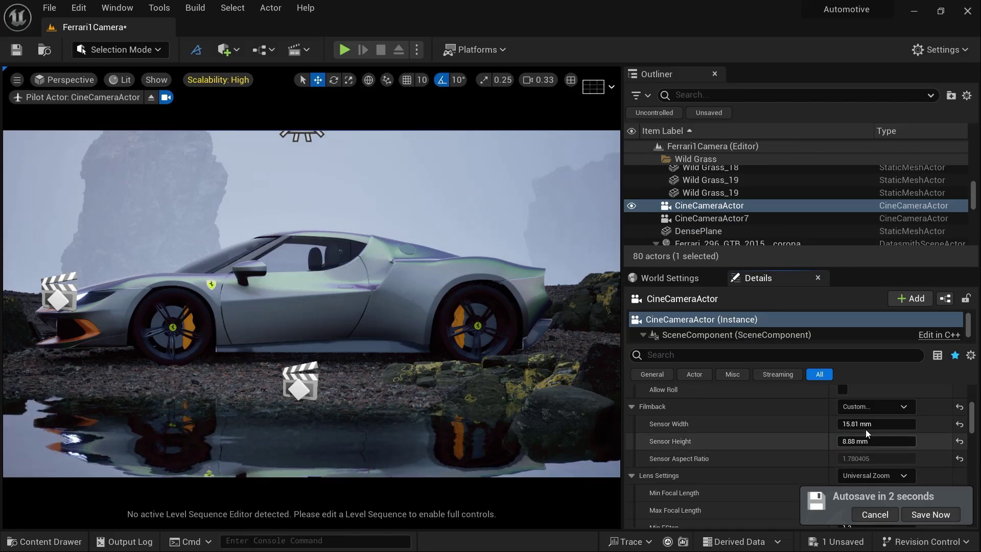
{"action": "left_click", "coordinate": [867, 423]}
{"action": "key", "text": "ctrl+v"}
{"action": "key", "text": "Return"}
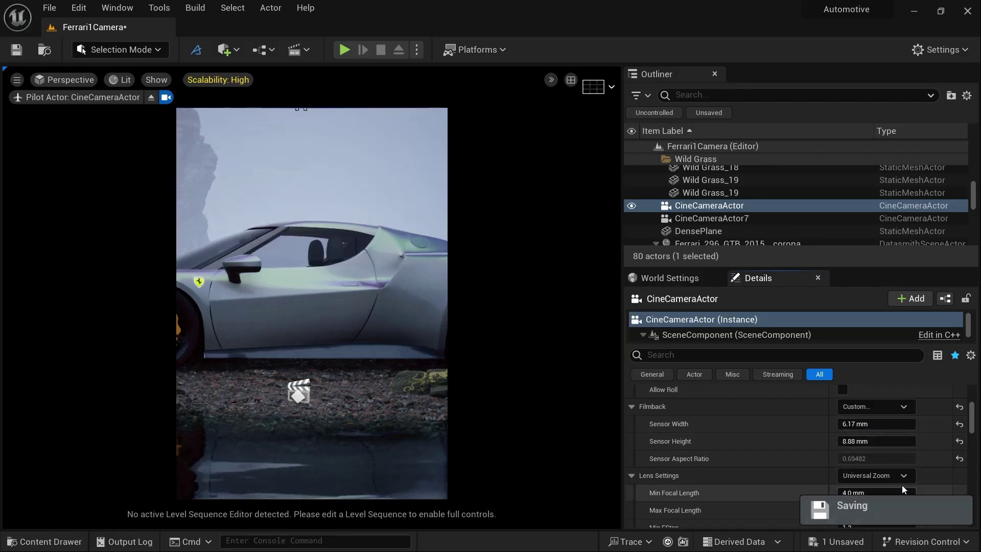
{"action": "left_click", "coordinate": [877, 441]}
{"action": "type", "text": "4"}
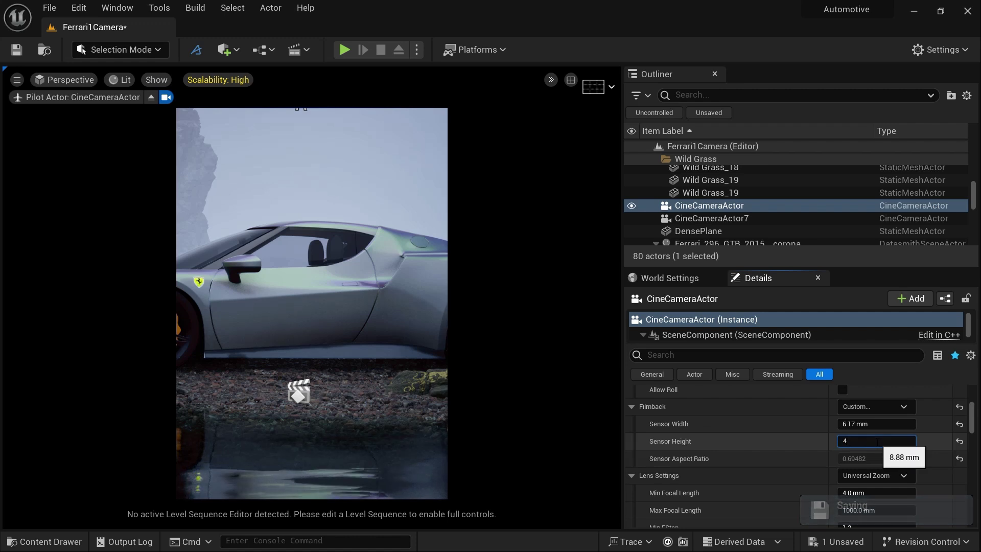
{"action": "type", "text": ".63"}
{"action": "key", "text": "Return"}
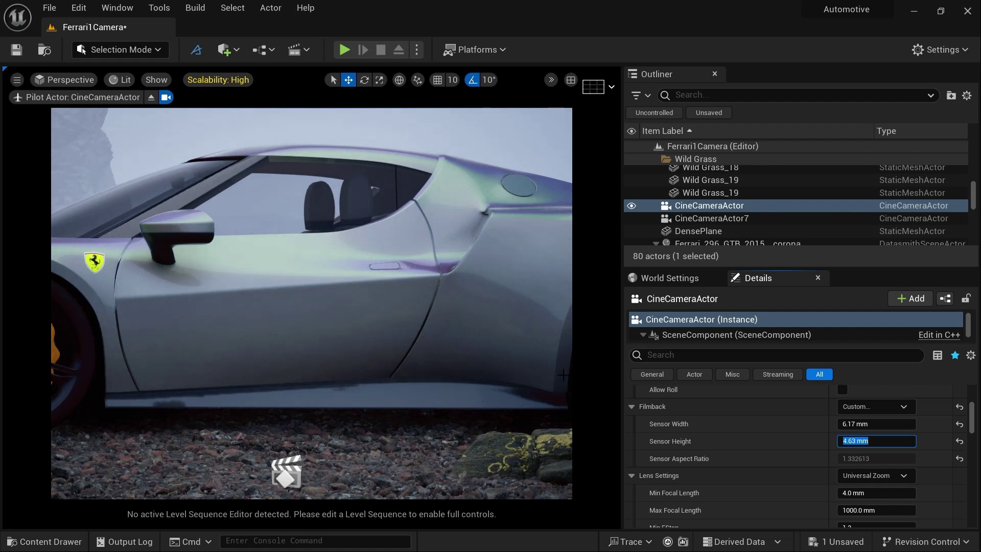
Apply the 16:9 Film filmback preset to CineCameraActor.
{"action": "left_click", "coordinate": [902, 406]}
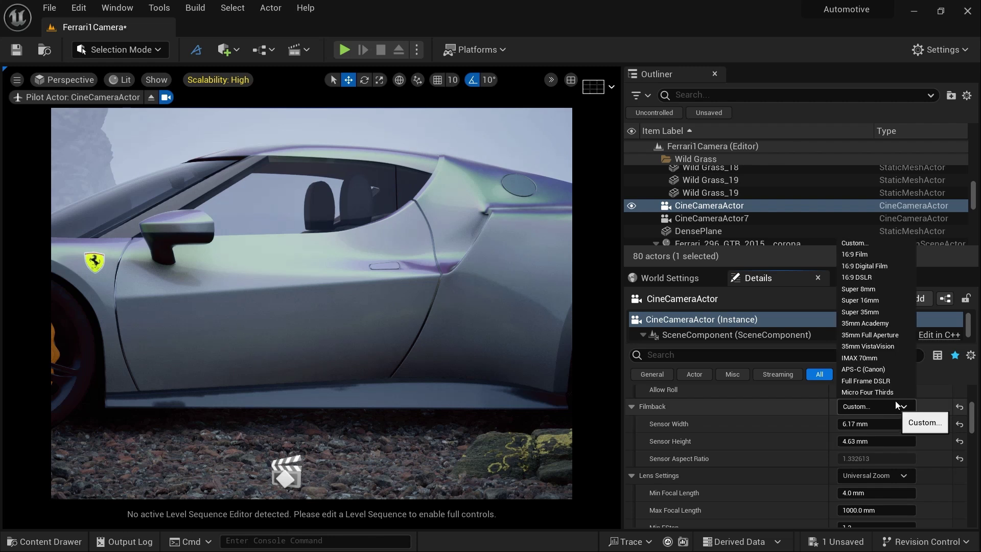
{"action": "left_click", "coordinate": [866, 255]}
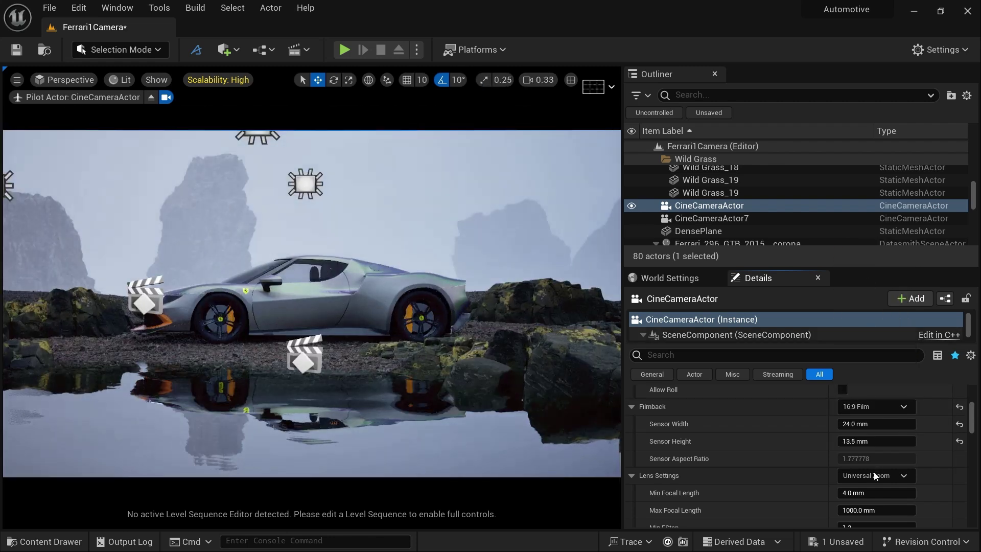
{"action": "left_click_drag", "start_coordinate": [868, 424], "coordinate": [914, 441]}
Reduce CineCameraActor's current focal length to about 23.66 to widen the shot of the car.
{"action": "scroll", "coordinate": [644, 416], "scroll_direction": "down", "scroll_amount": 3}
{"action": "scroll", "coordinate": [645, 416], "scroll_direction": "down", "scroll_amount": 2}
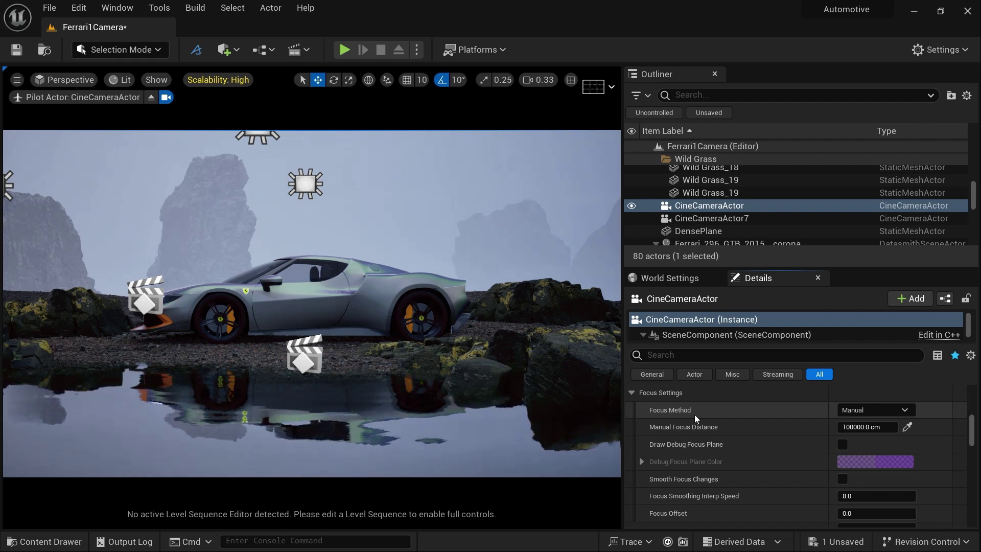
{"action": "scroll", "coordinate": [694, 415], "scroll_direction": "down", "scroll_amount": 3}
{"action": "scroll", "coordinate": [709, 443], "scroll_direction": "down", "scroll_amount": 2}
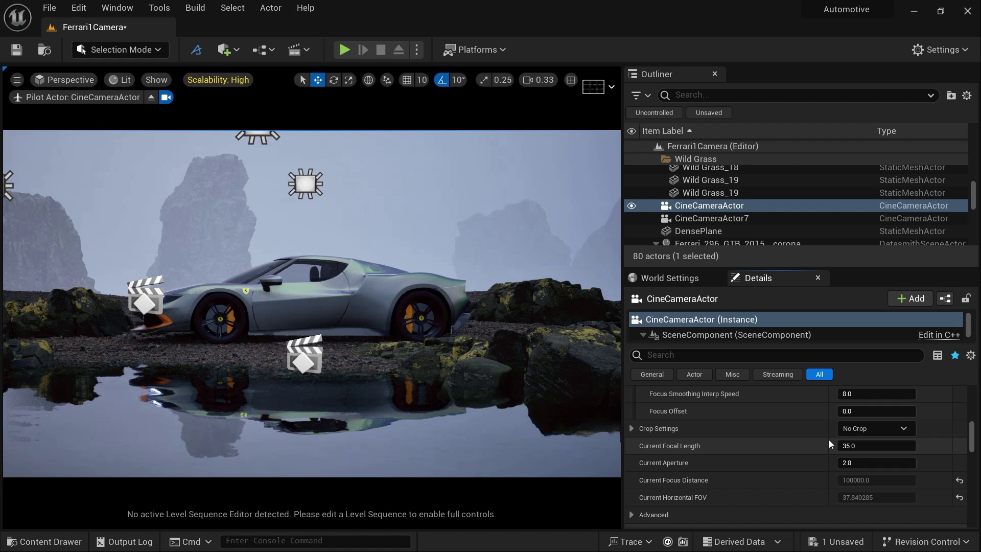
{"action": "left_click", "coordinate": [870, 447]}
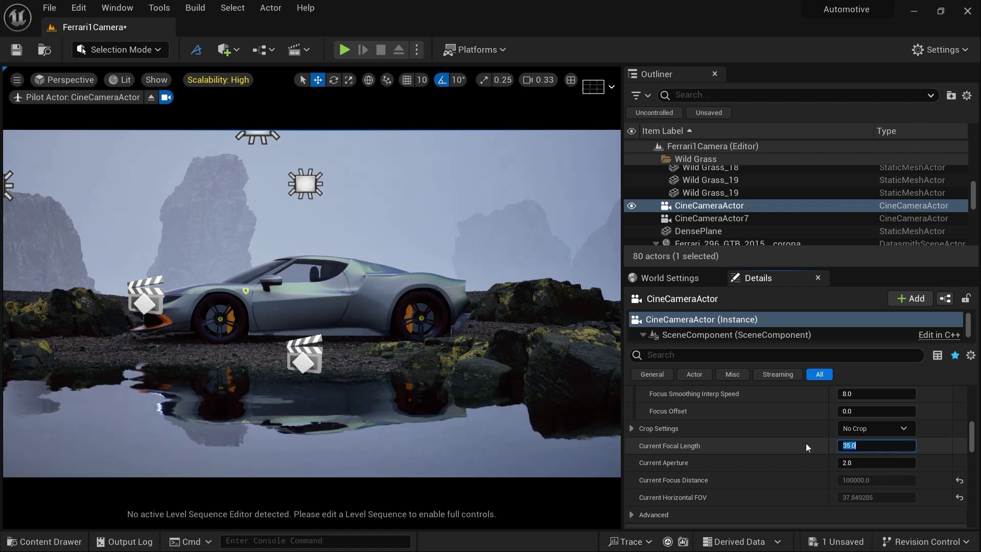
{"action": "type", "text": "32.613354"}
{"action": "key", "text": "Return"}
{"action": "left_click_drag", "start_coordinate": [876, 446], "coordinate": [855, 446]}
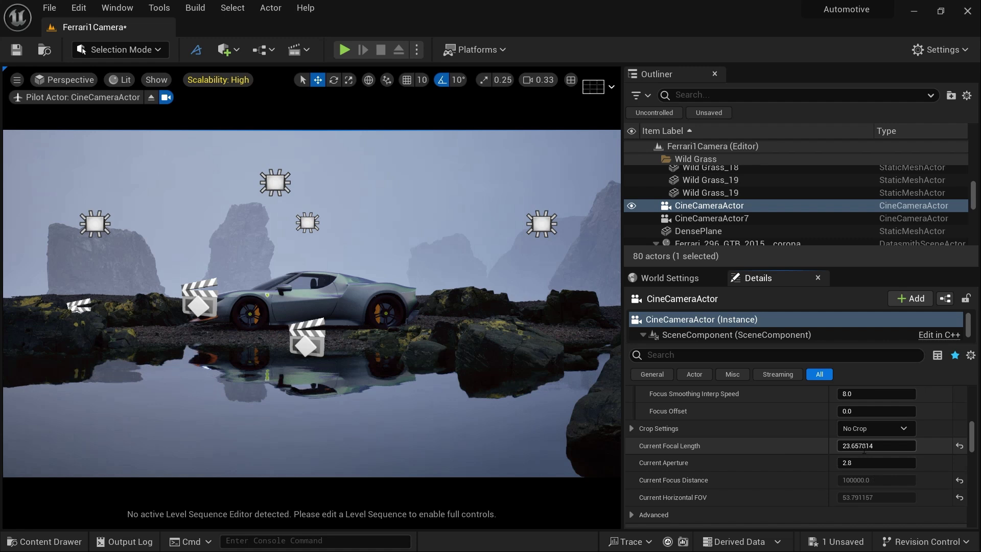
Set CineCameraActor's current focal length to 10 and hide the editor icons in the viewport with Game View.
{"action": "left_click", "coordinate": [862, 447]}
{"action": "type", "text": "10"}
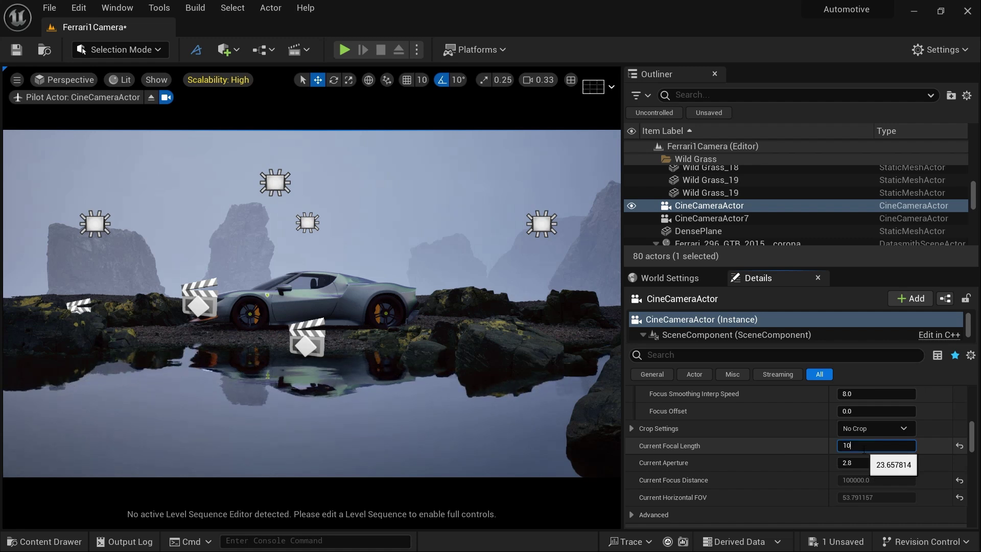
{"action": "key", "text": "Return"}
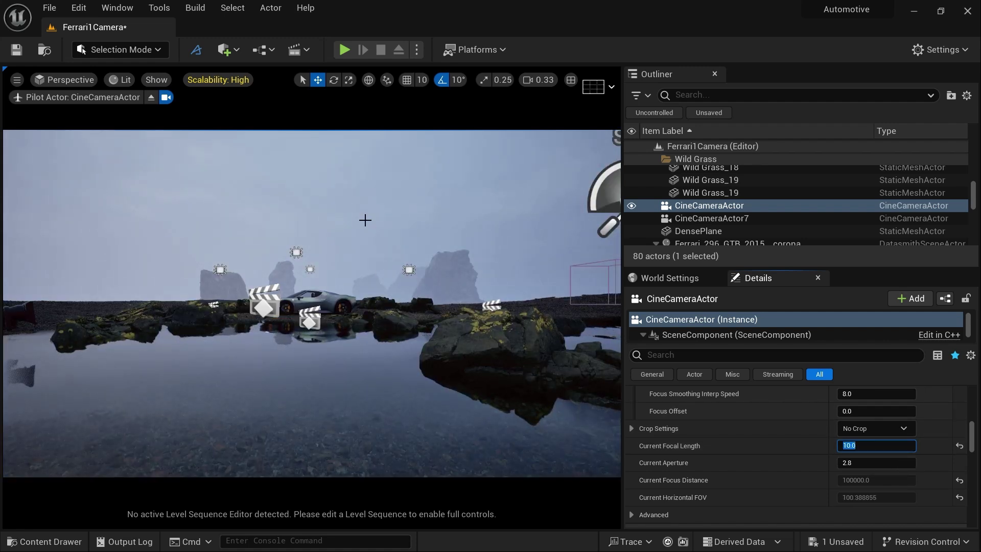
{"action": "key", "text": "g"}
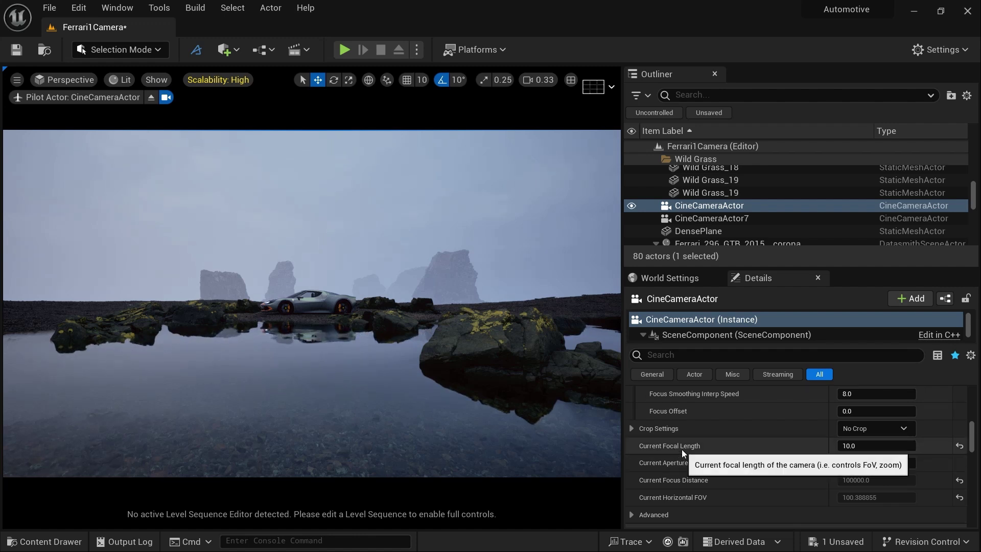
Try a current focal length of 50 on CineCameraActor and raise it to 200 for a tight close-up.
{"action": "left_click", "coordinate": [861, 445]}
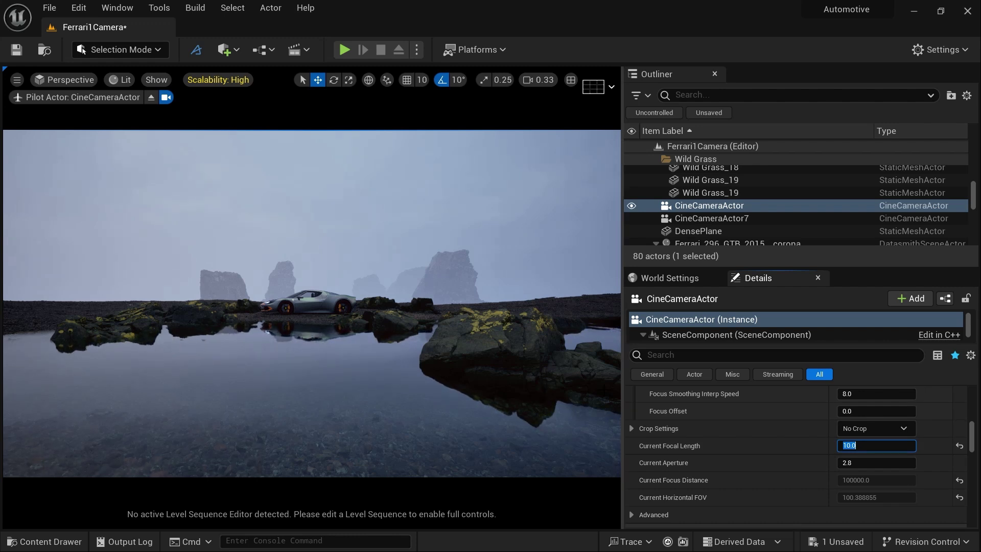
{"action": "type", "text": "50"}
{"action": "key", "text": "Return"}
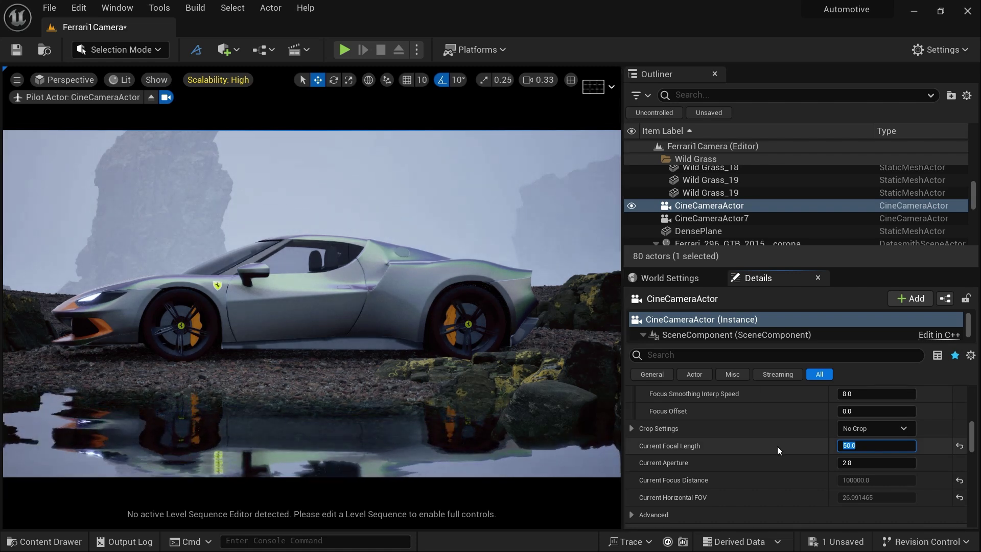
{"action": "type", "text": "200"}
{"action": "key", "text": "Return"}
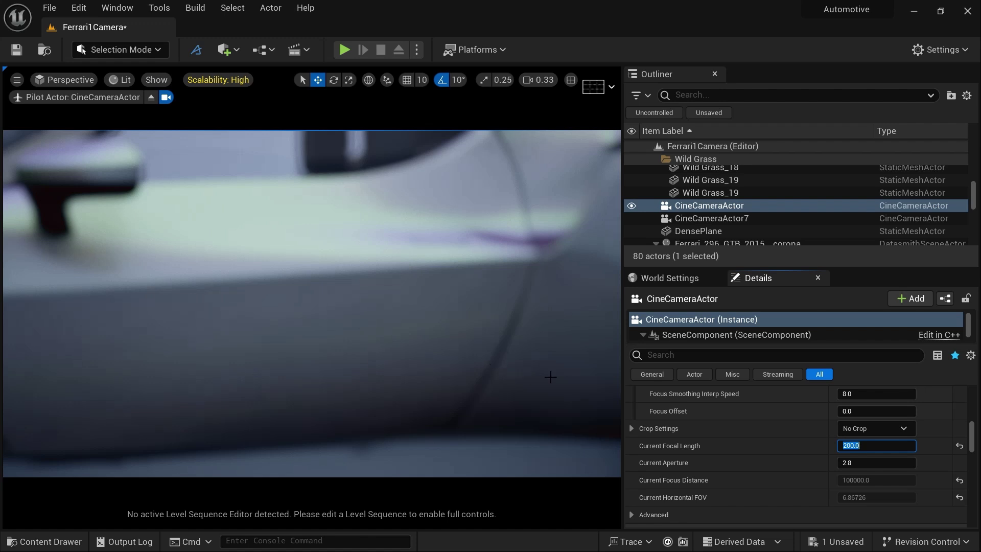
Try the Disable focus method on CineCameraActor and return it to Manual.
{"action": "scroll", "coordinate": [737, 448], "scroll_direction": "up", "scroll_amount": 4}
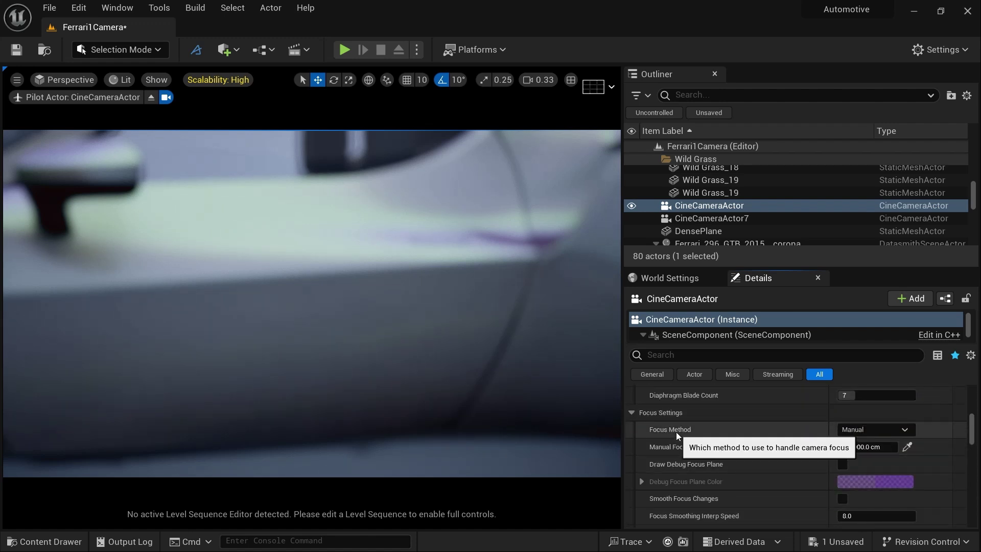
{"action": "left_click", "coordinate": [854, 430]}
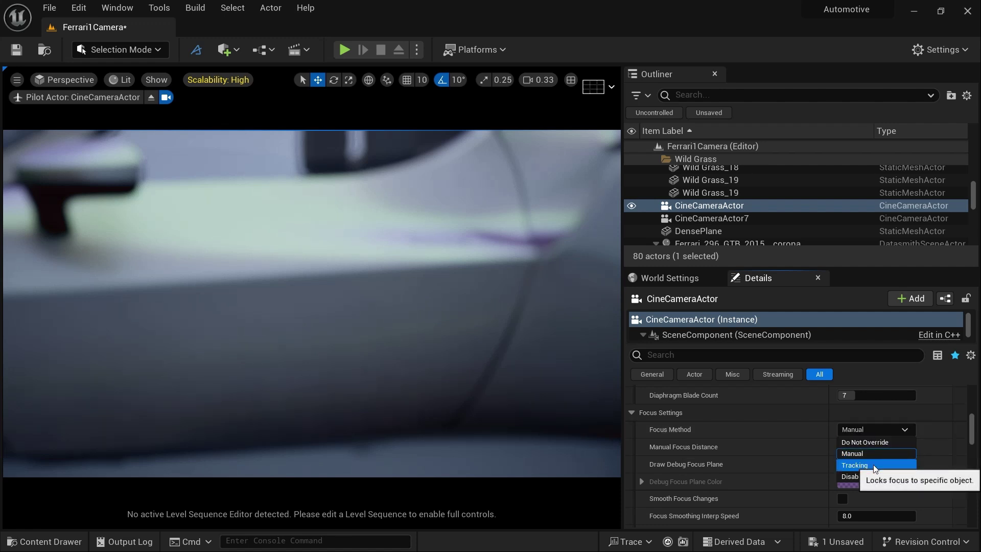
{"action": "left_click", "coordinate": [866, 476]}
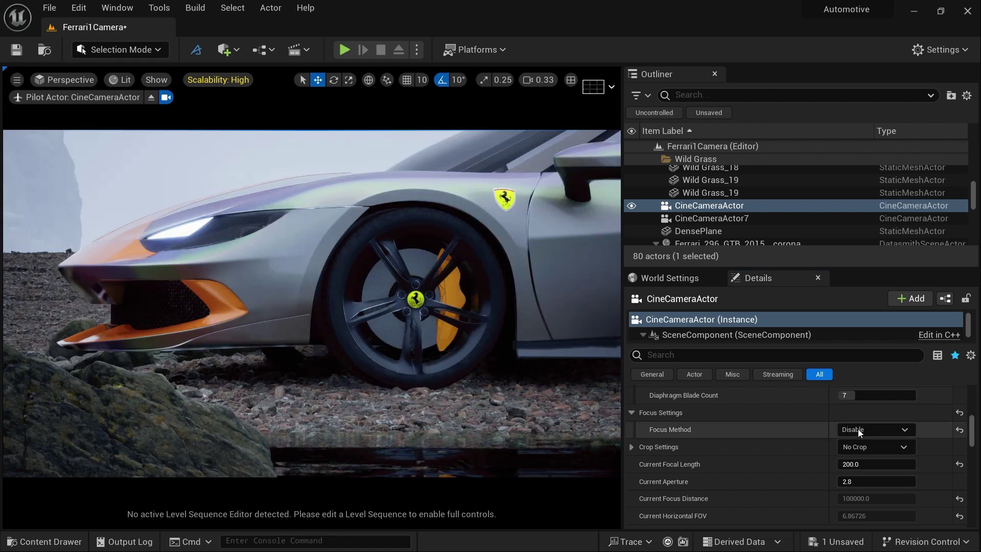
{"action": "left_click", "coordinate": [857, 428]}
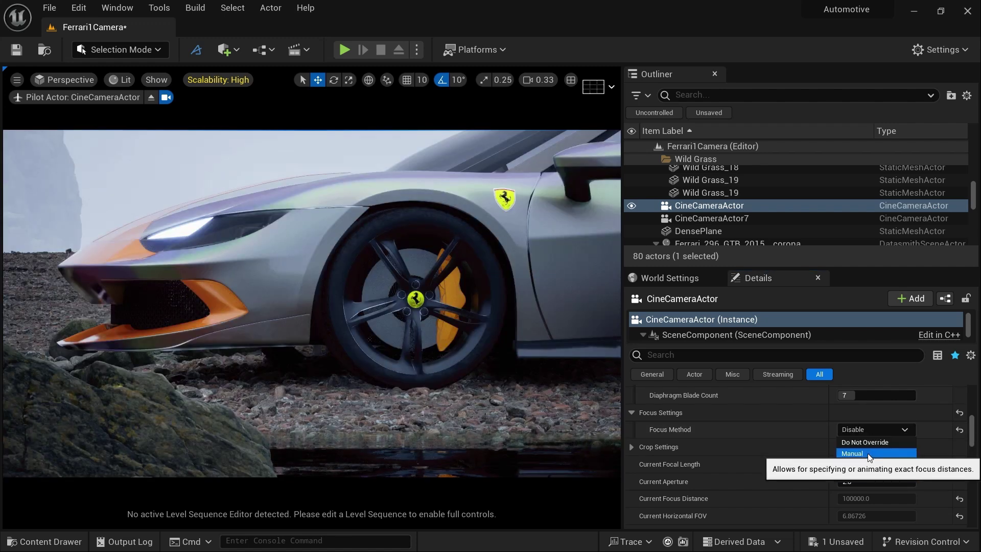
{"action": "left_click", "coordinate": [867, 454]}
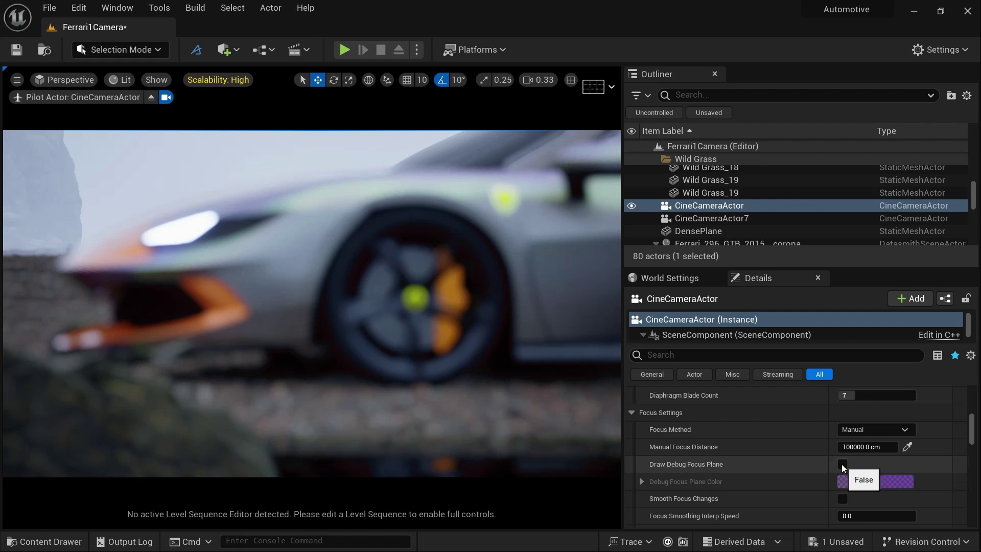
Show the debug focus plane, set the manual focus distance to about 1779.69 cm at the car's front wheel, and hide the plane.
{"action": "left_click", "coordinate": [842, 464]}
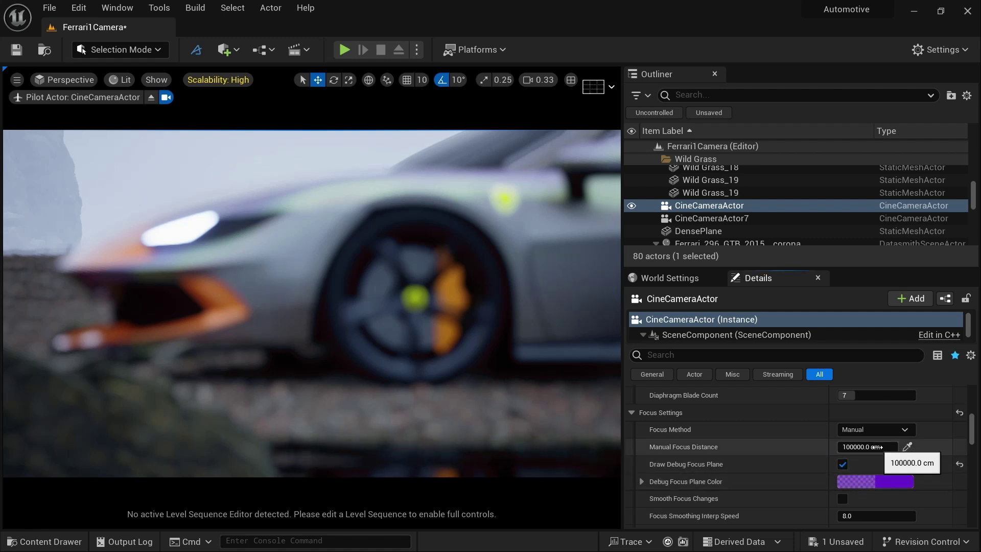
{"action": "mouse_move", "coordinate": [876, 447]}
{"action": "left_mouse_down"}
{"action": "mouse_move", "coordinate": [841, 448]}
{"action": "mouse_move", "coordinate": [892, 448]}
{"action": "left_mouse_up"}
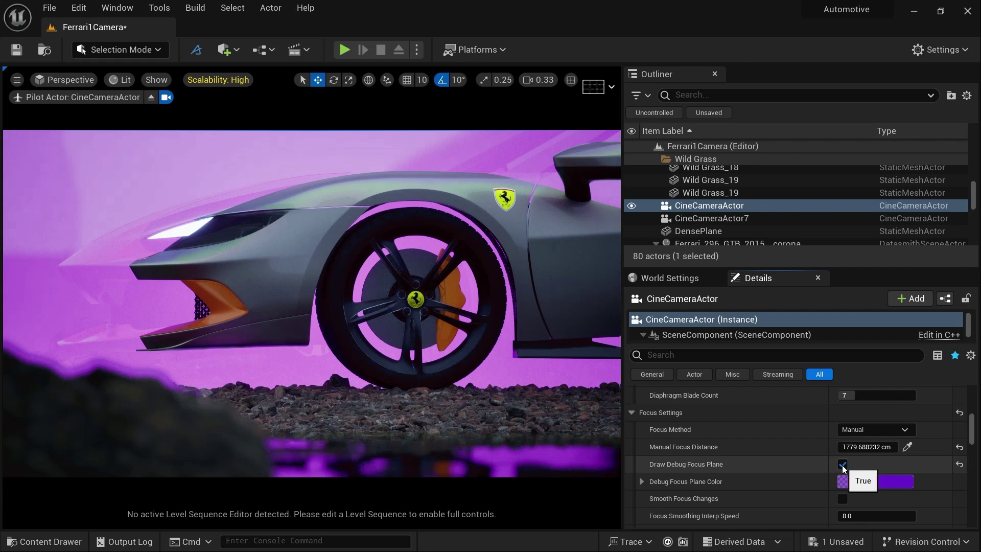
{"action": "left_click", "coordinate": [842, 465]}
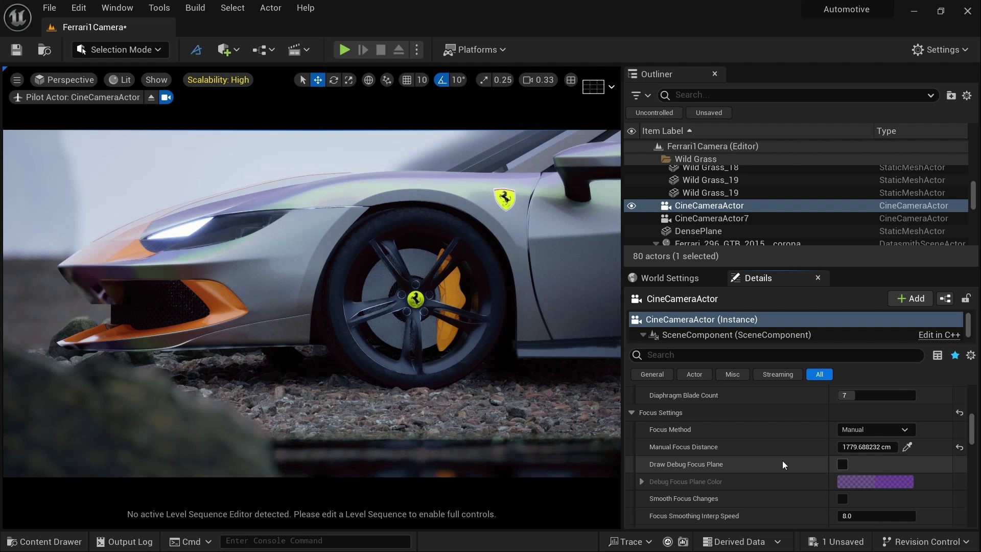
Show the debug focus plane, sample the manual focus distance from the foreground rock, and turn the plane off.
{"action": "left_click", "coordinate": [842, 463]}
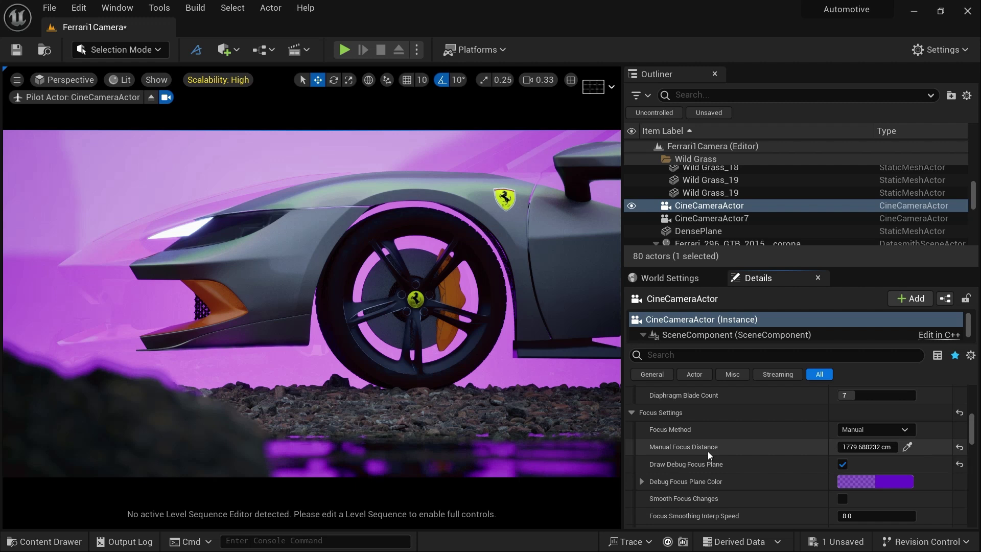
{"action": "left_click", "coordinate": [908, 447]}
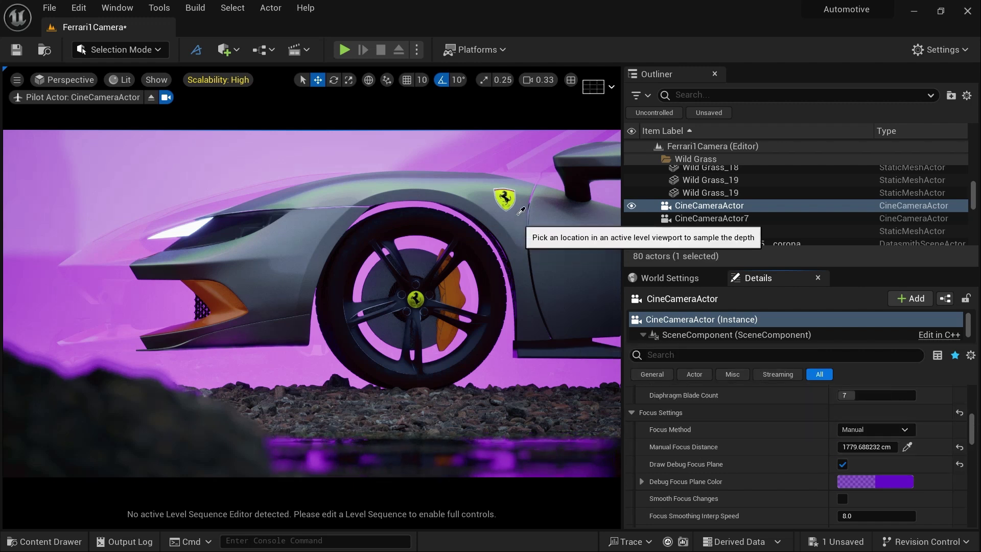
{"action": "left_click", "coordinate": [195, 415]}
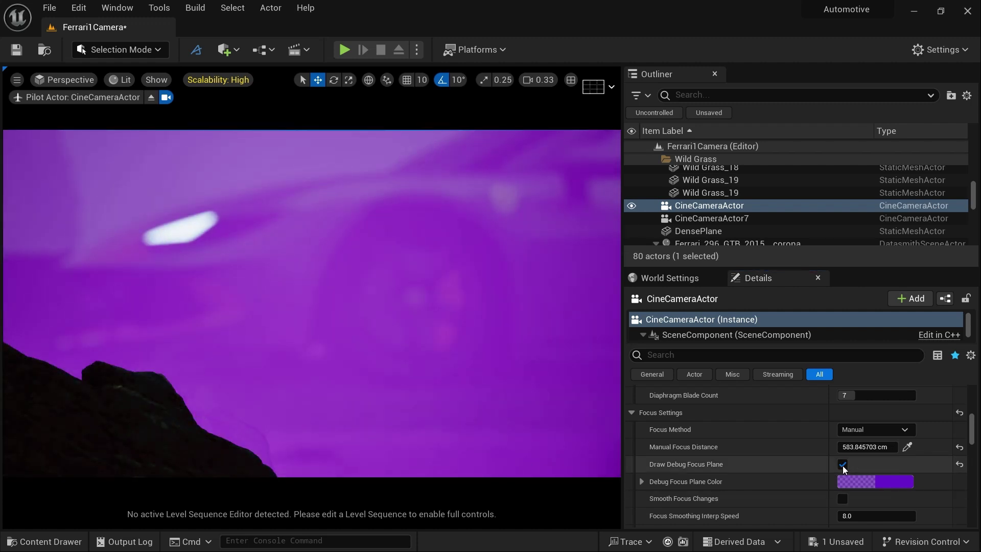
{"action": "left_click", "coordinate": [842, 465]}
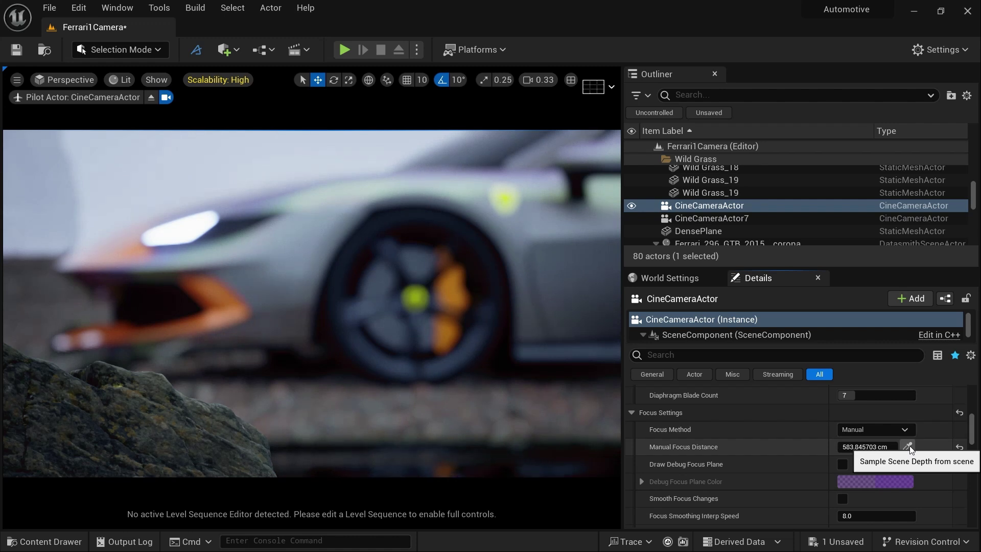
Sample focus from the gravel near the front wheel and refine the manual distance to about 1836.42 cm using the temporarily displayed debug plane.
{"action": "left_click", "coordinate": [348, 398]}
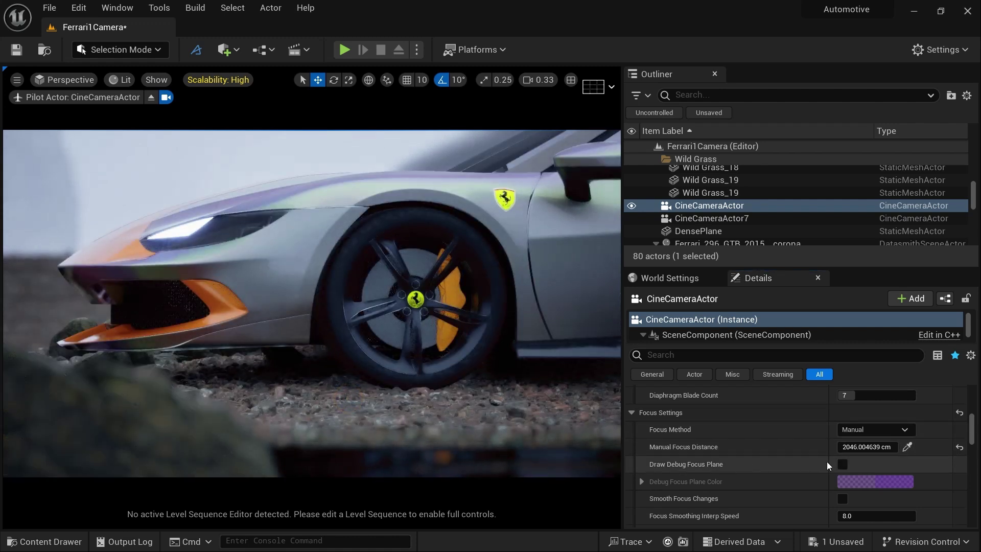
{"action": "left_click", "coordinate": [842, 463]}
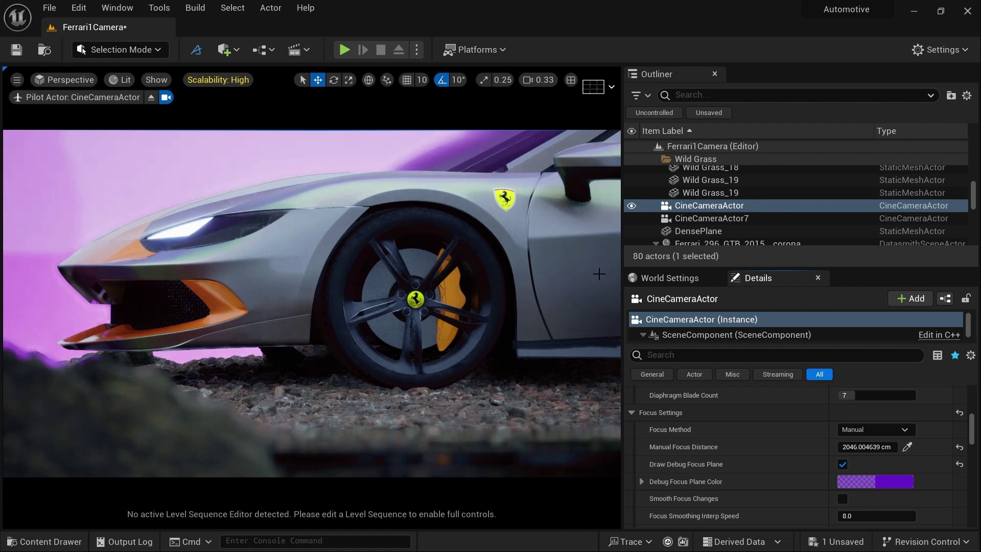
{"action": "left_click_drag", "start_coordinate": [868, 447], "coordinate": [858, 446]}
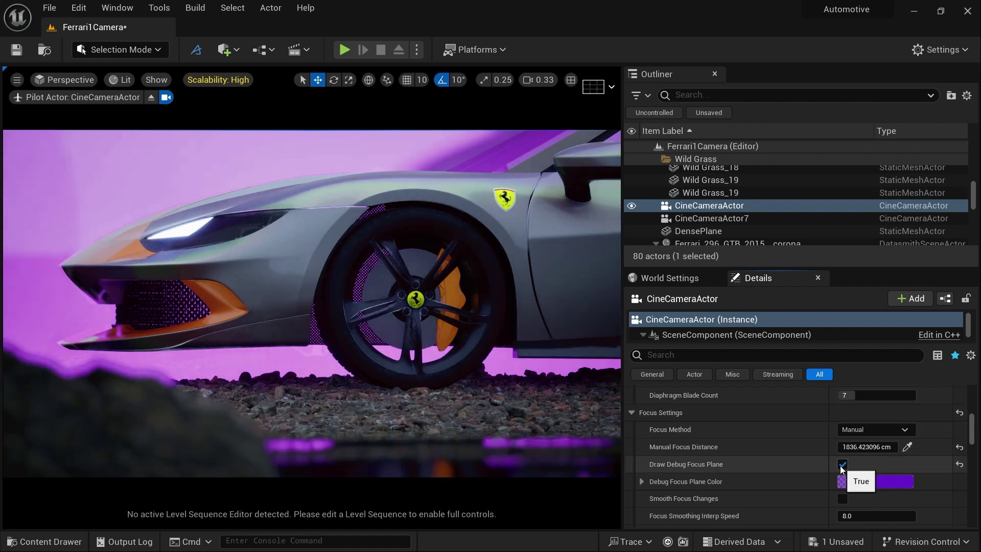
{"action": "left_click", "coordinate": [842, 464]}
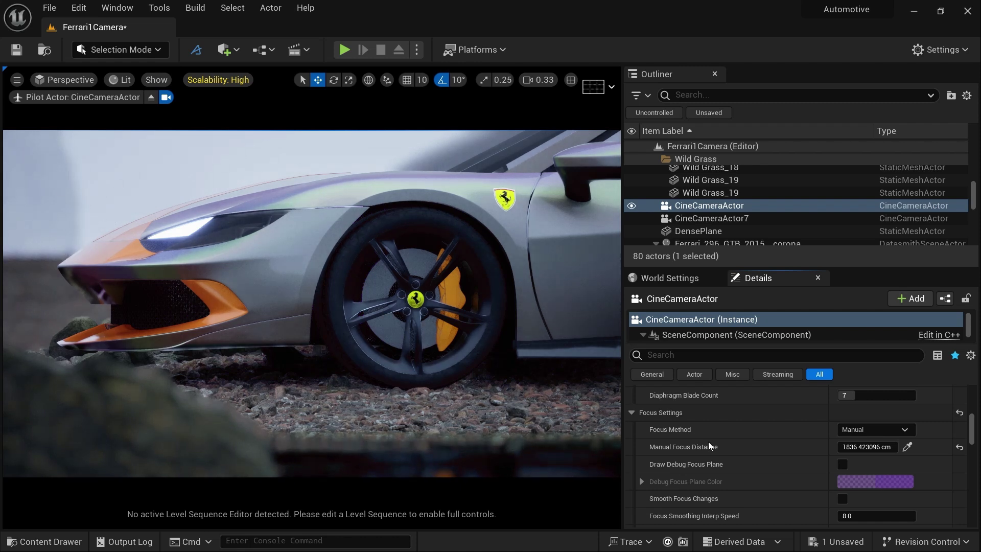
Try a current aperture of 7 on CineCameraActor and lower it to 1.2 for a shallower depth of field.
{"action": "scroll", "coordinate": [730, 446], "scroll_direction": "down", "scroll_amount": 3}
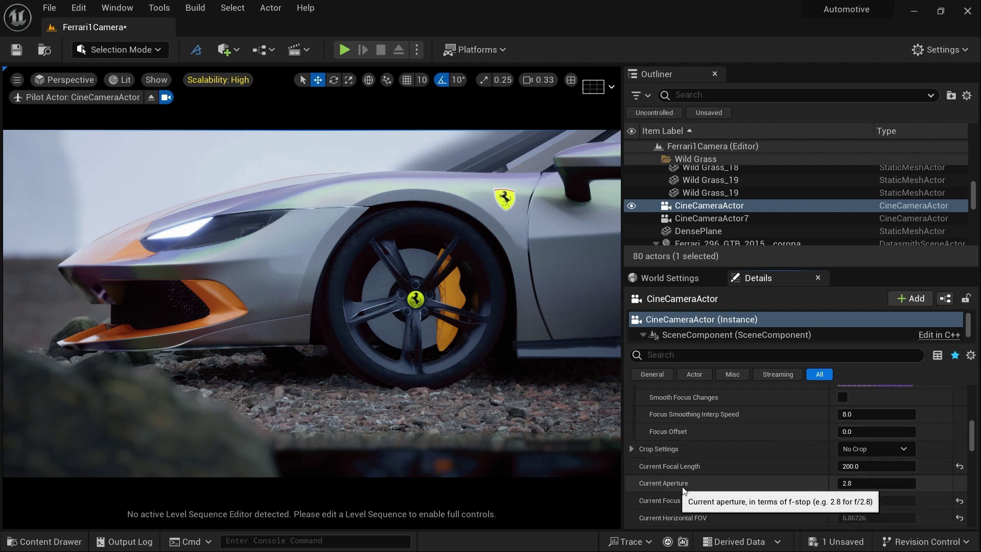
{"action": "left_click", "coordinate": [866, 484]}
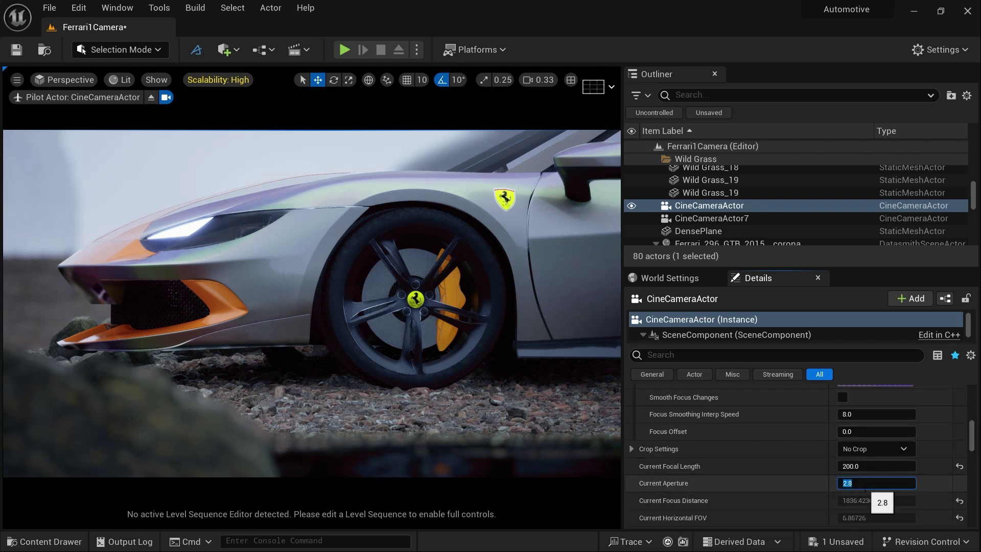
{"action": "type", "text": "7"}
{"action": "key", "text": "Return"}
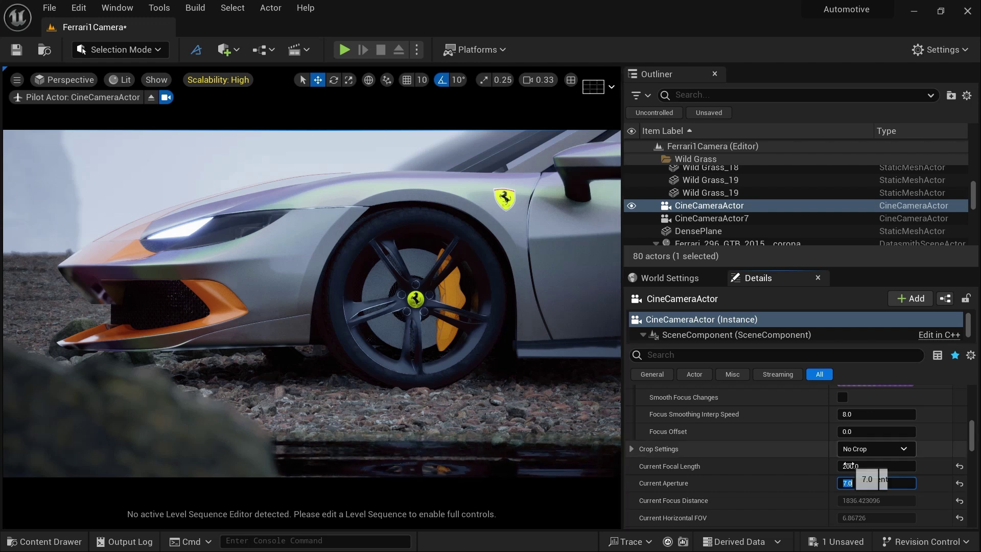
{"action": "type", "text": "1."}
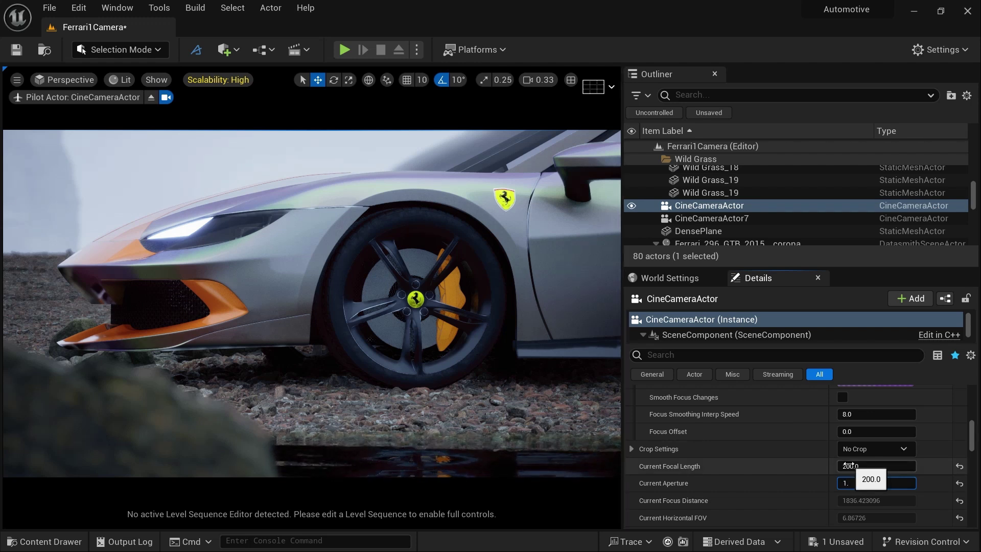
{"action": "type", "text": "2"}
{"action": "key", "text": "Return"}
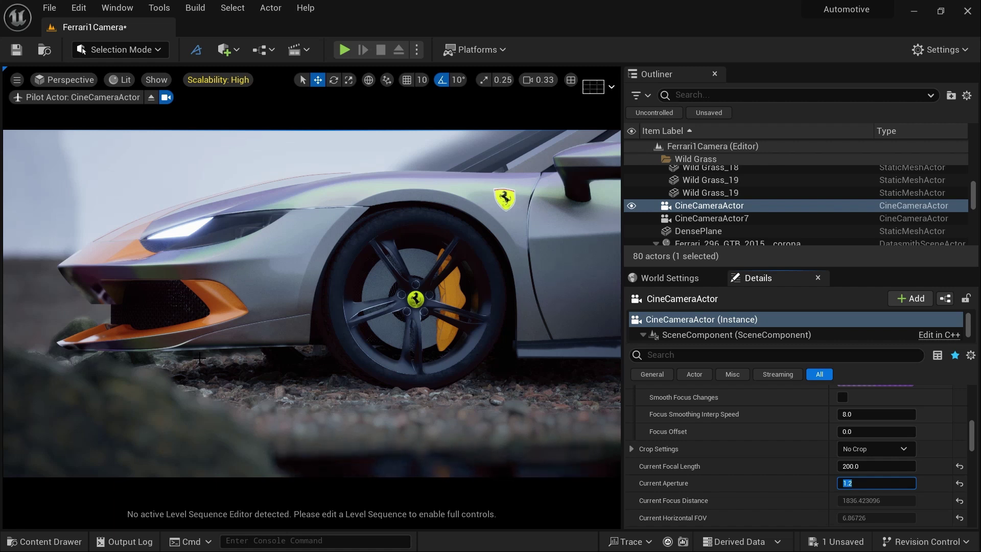
Try a current aperture of 1.8 on CineCameraActor and settle on 3.0.
{"action": "type", "text": "8"}
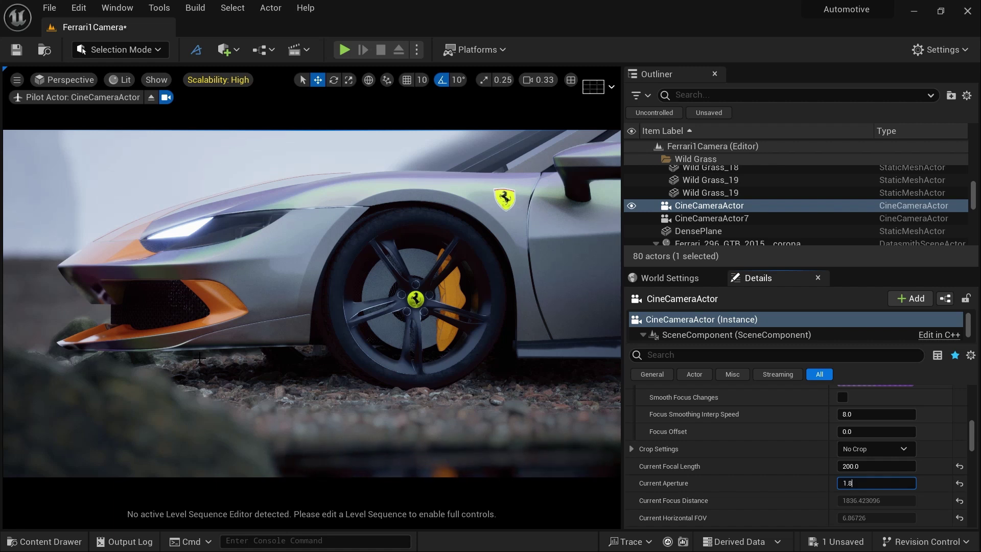
{"action": "key", "text": "Return"}
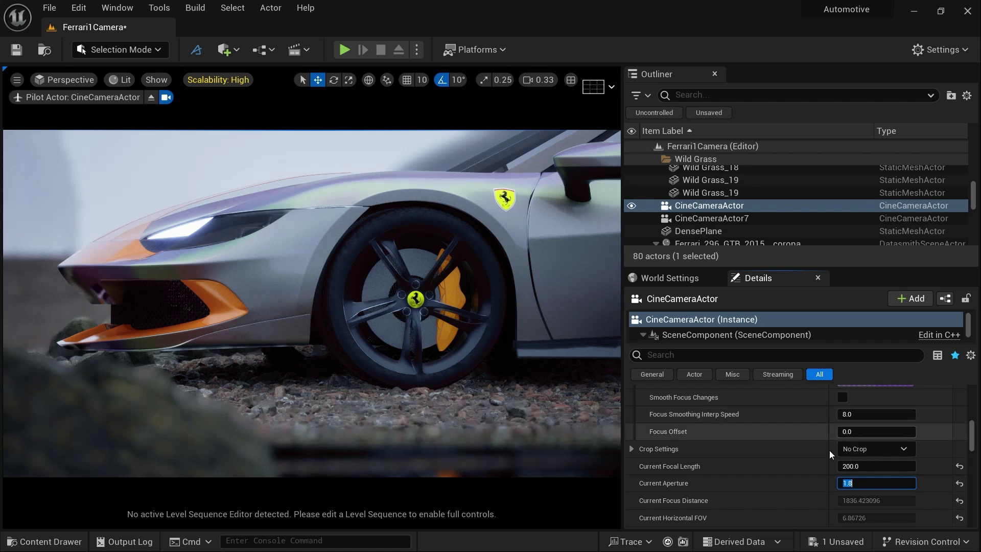
{"action": "key", "text": "Return"}
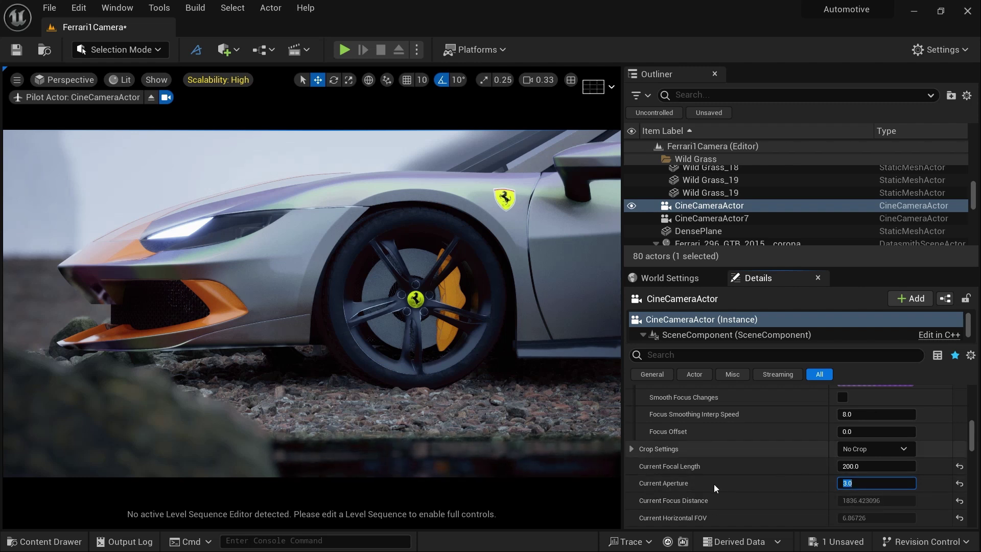
{"action": "left_click", "coordinate": [700, 483]}
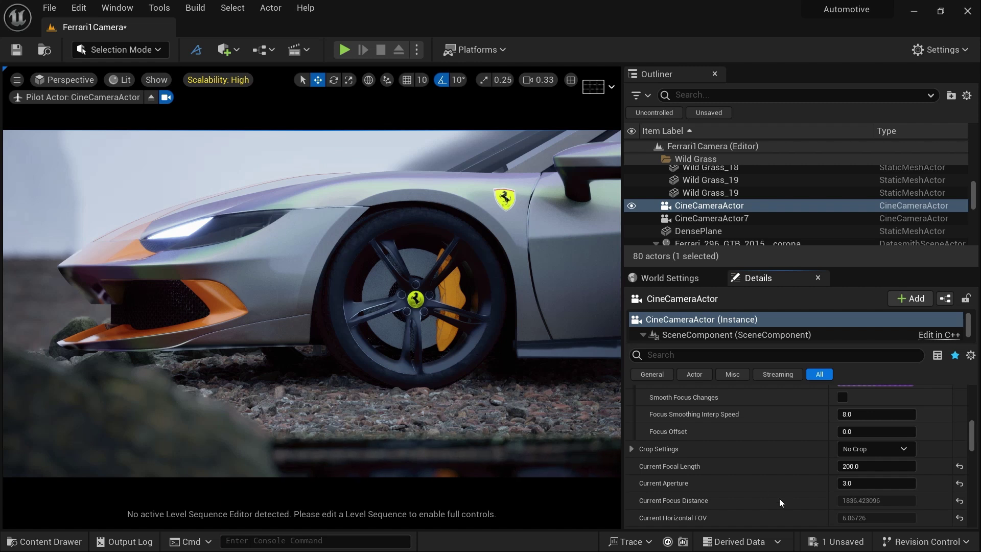
Reposition the piloted CineCameraActor to frame the front wheel and door with blurred rocks in the foreground.
{"action": "scroll", "coordinate": [718, 445], "scroll_direction": "up", "scroll_amount": 1}
{"action": "scroll", "coordinate": [720, 449], "scroll_direction": "up", "scroll_amount": 3}
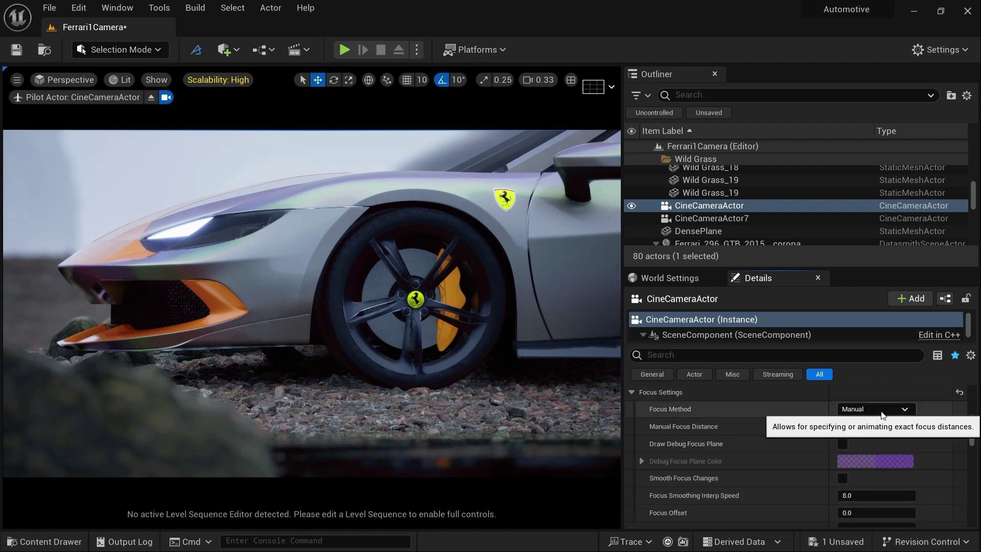
{"action": "mouse_move", "coordinate": [443, 310]}
{"action": "right_mouse_down"}
{"action": "mouse_move", "coordinate": [455, 310]}
{"action": "mouse_move", "coordinate": [459, 337]}
{"action": "mouse_move", "coordinate": [444, 314]}
{"action": "mouse_move", "coordinate": [434, 337]}
{"action": "mouse_move", "coordinate": [401, 324]}
{"action": "mouse_move", "coordinate": [426, 317]}
{"action": "right_mouse_up"}
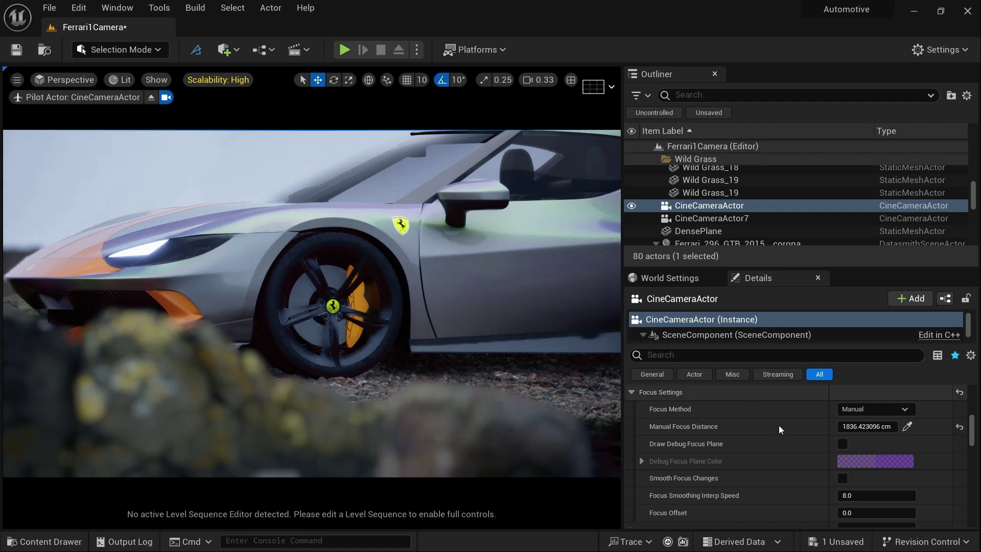
Set CineCameraActor's focus method to Tracking and pick the car's front wheel as the actor to track.
{"action": "left_click", "coordinate": [868, 411]}
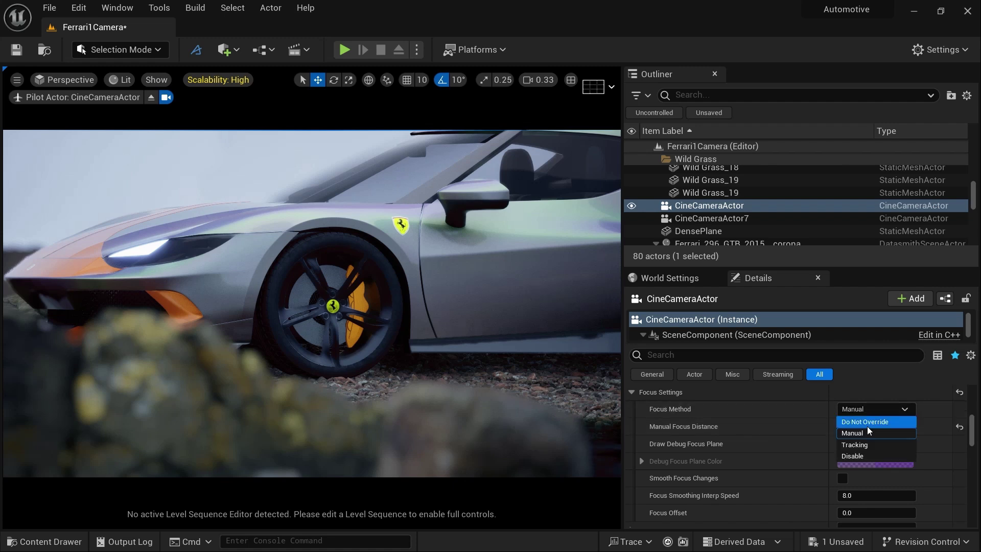
{"action": "left_click", "coordinate": [868, 445]}
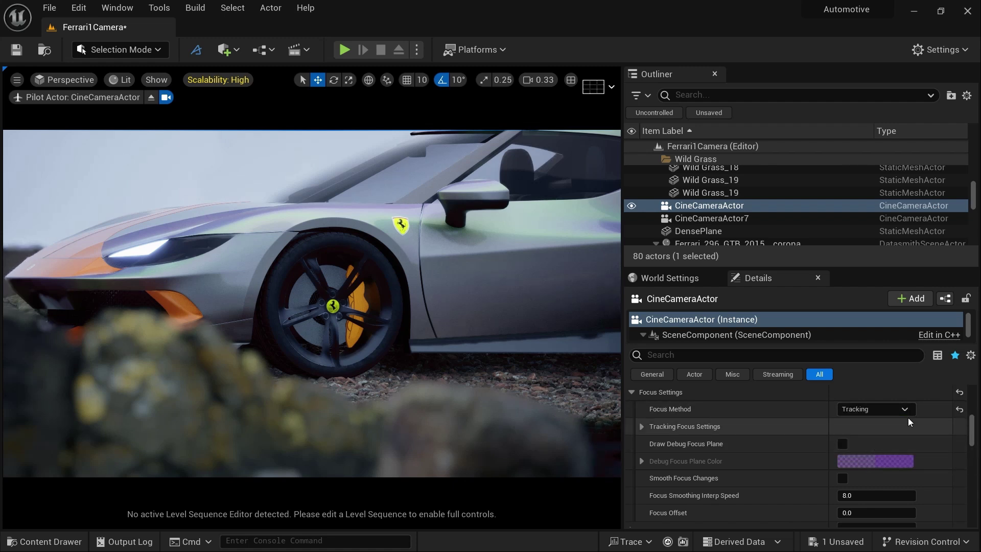
{"action": "left_click", "coordinate": [642, 426]}
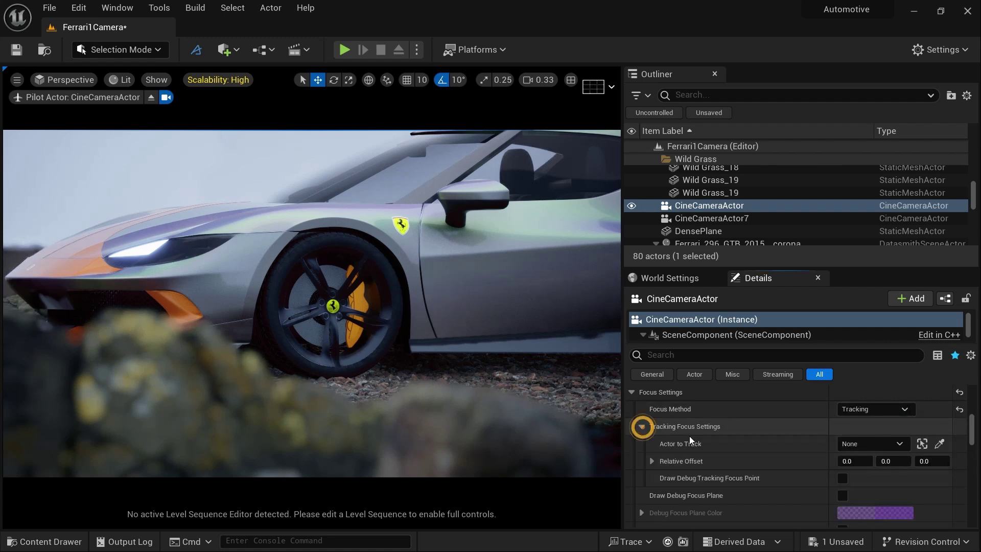
{"action": "left_click", "coordinate": [939, 443]}
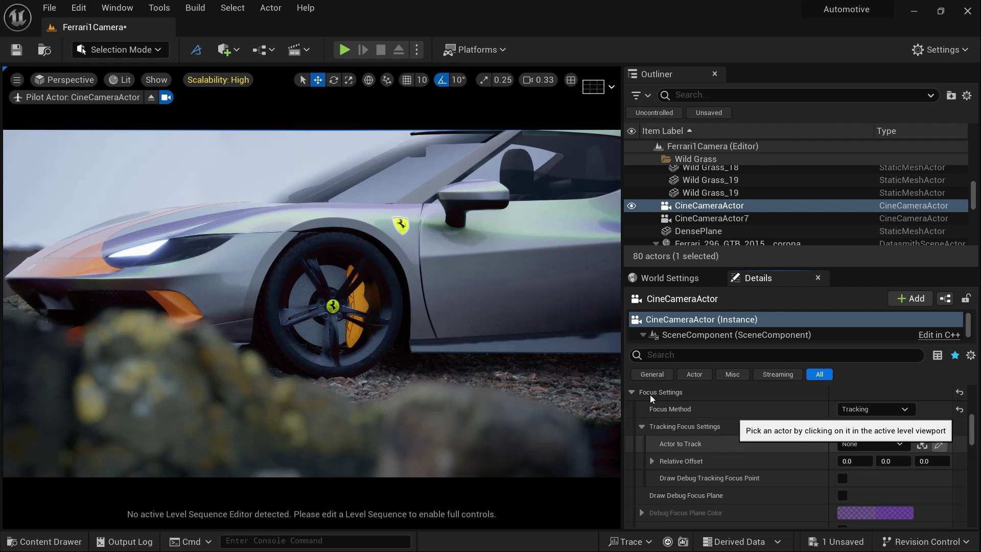
{"action": "left_click", "coordinate": [332, 305]}
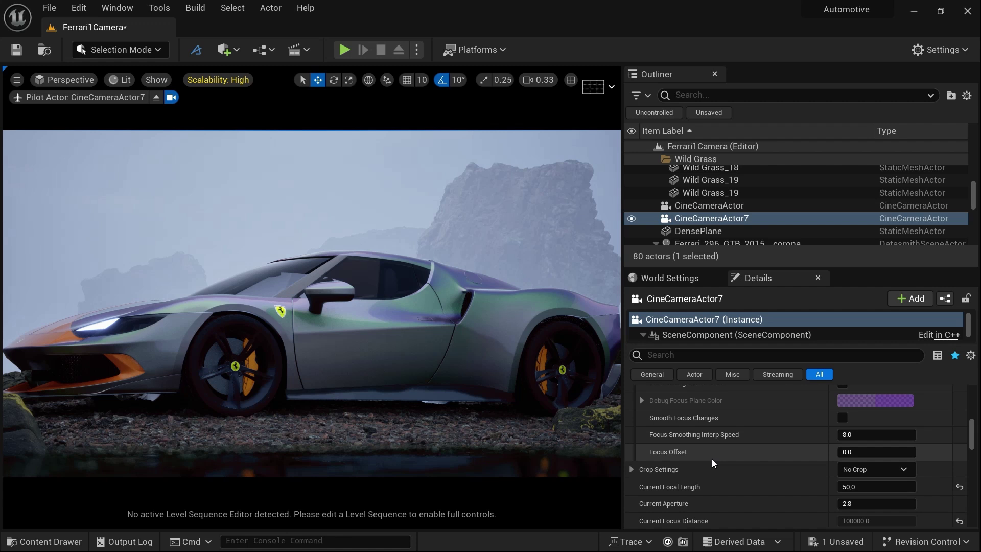
Review CineCameraActor7's camera options down to its Post Process categories.
{"action": "scroll", "coordinate": [712, 459], "scroll_direction": "down", "scroll_amount": 5}
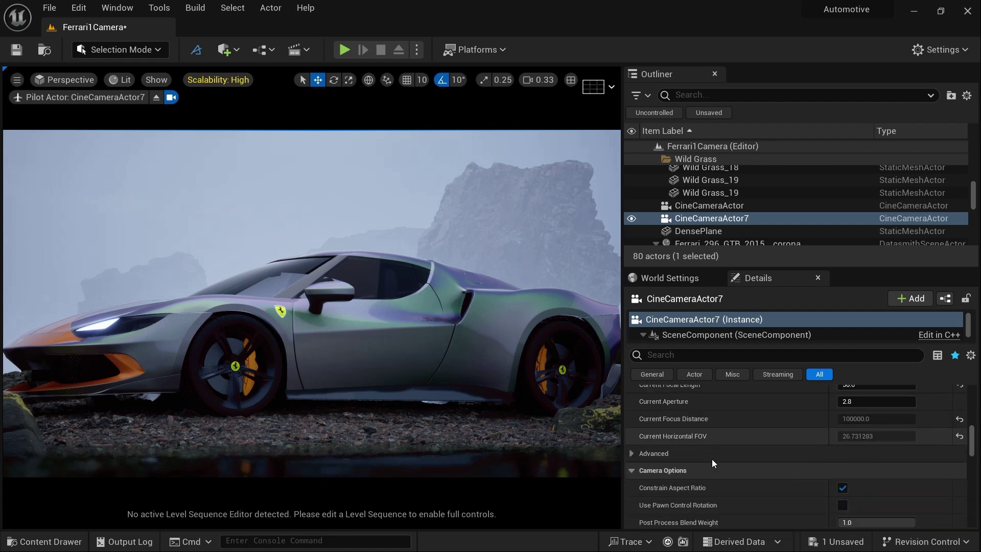
{"action": "scroll", "coordinate": [712, 458], "scroll_direction": "down", "scroll_amount": 6}
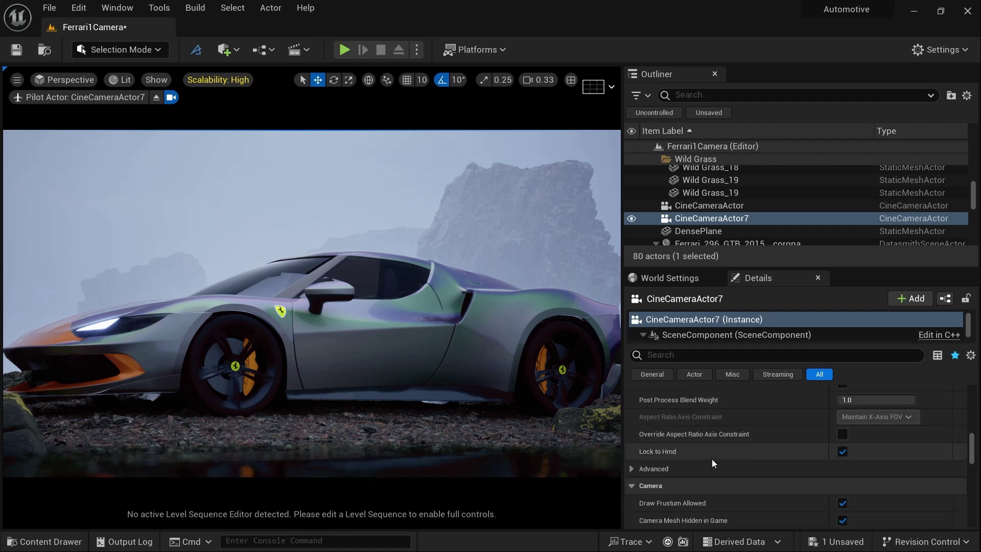
{"action": "scroll", "coordinate": [712, 458], "scroll_direction": "down", "scroll_amount": 4}
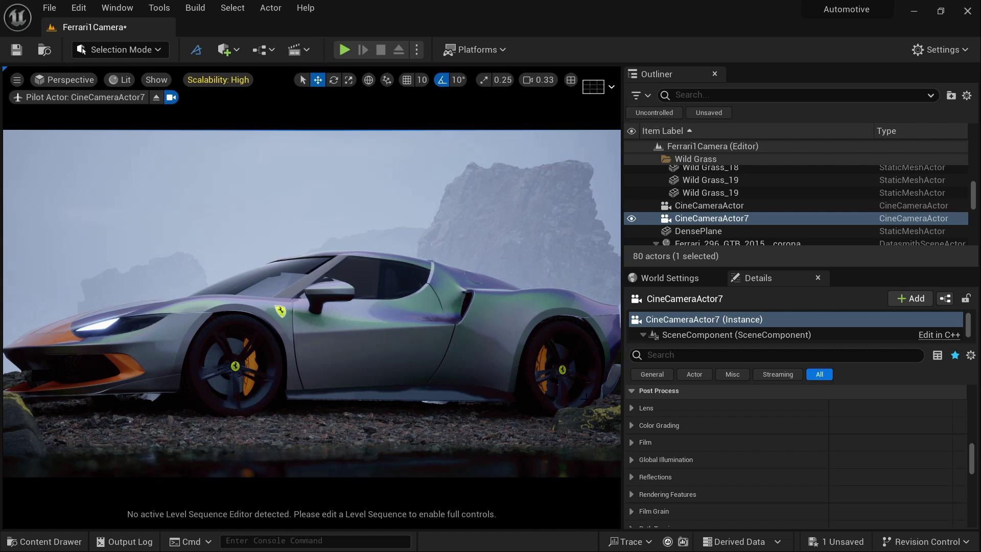
Override the exposure Metering Mode in CineCameraActor7's post-process Lens settings and set it to Manual.
{"action": "scroll", "coordinate": [711, 455], "scroll_direction": "down", "scroll_amount": 5}
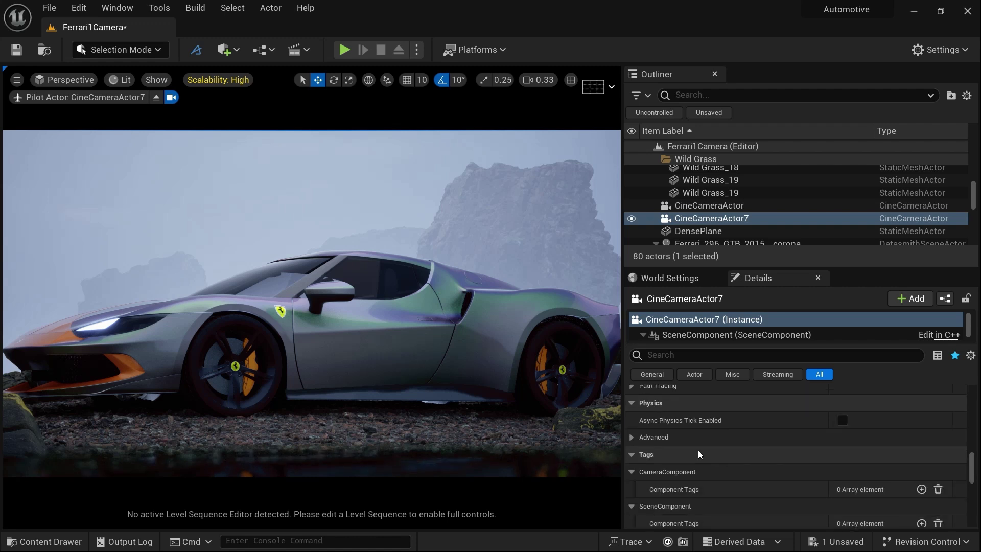
{"action": "scroll", "coordinate": [698, 449], "scroll_direction": "up", "scroll_amount": 2}
{"action": "scroll", "coordinate": [688, 446], "scroll_direction": "up", "scroll_amount": 3}
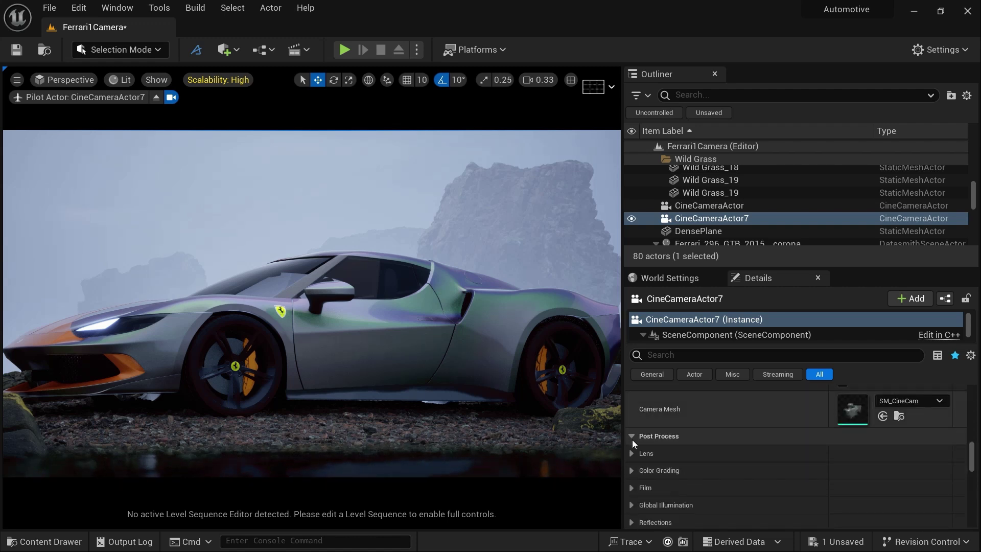
{"action": "left_click", "coordinate": [631, 454]}
{"action": "scroll", "coordinate": [669, 439], "scroll_direction": "down", "scroll_amount": 2}
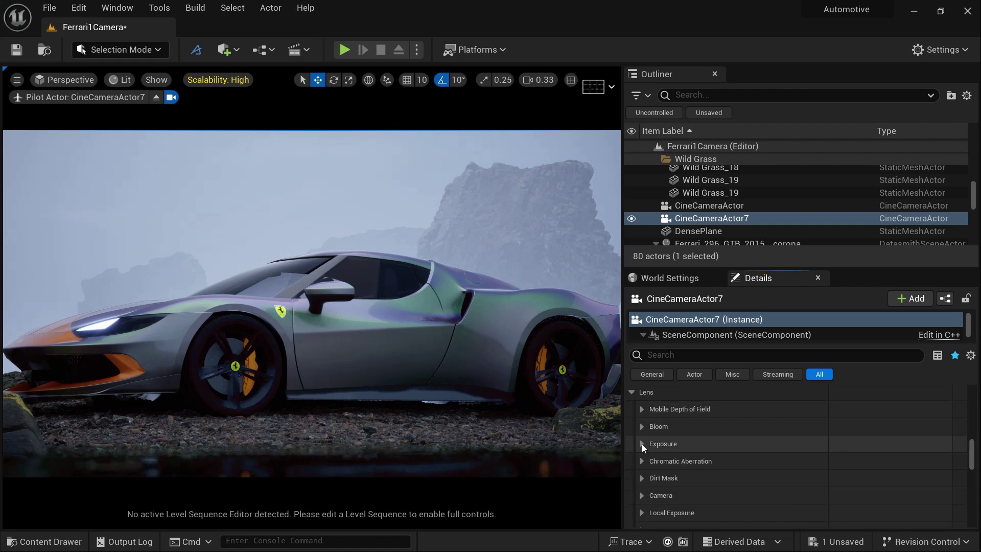
{"action": "left_click", "coordinate": [641, 444]}
{"action": "scroll", "coordinate": [699, 442], "scroll_direction": "down", "scroll_amount": 1}
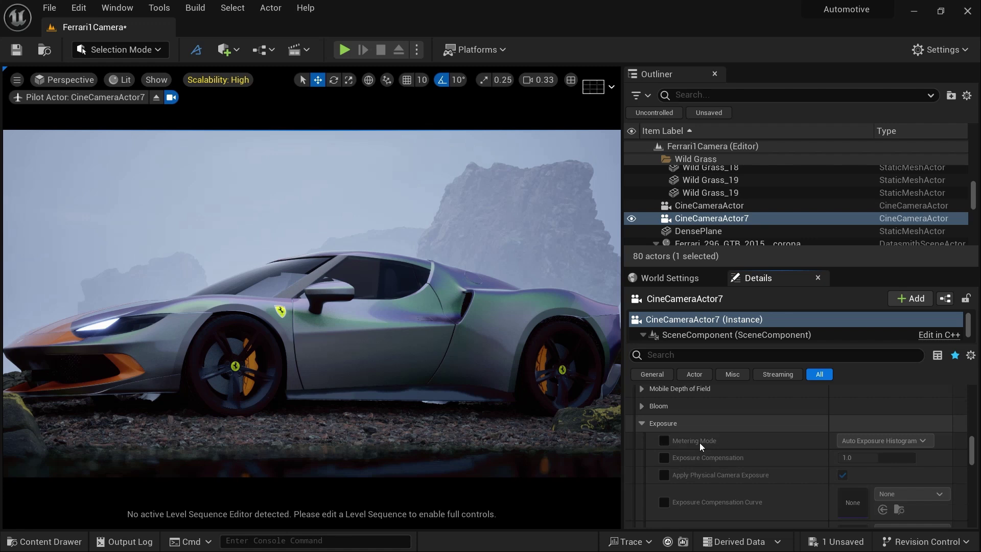
{"action": "left_click", "coordinate": [663, 440]}
{"action": "left_click", "coordinate": [865, 440]}
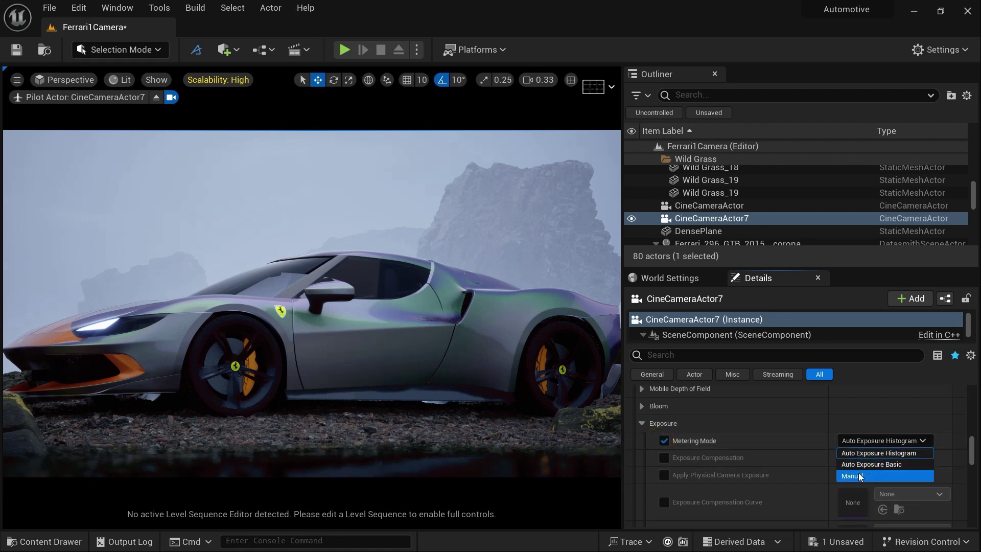
{"action": "left_click", "coordinate": [864, 471]}
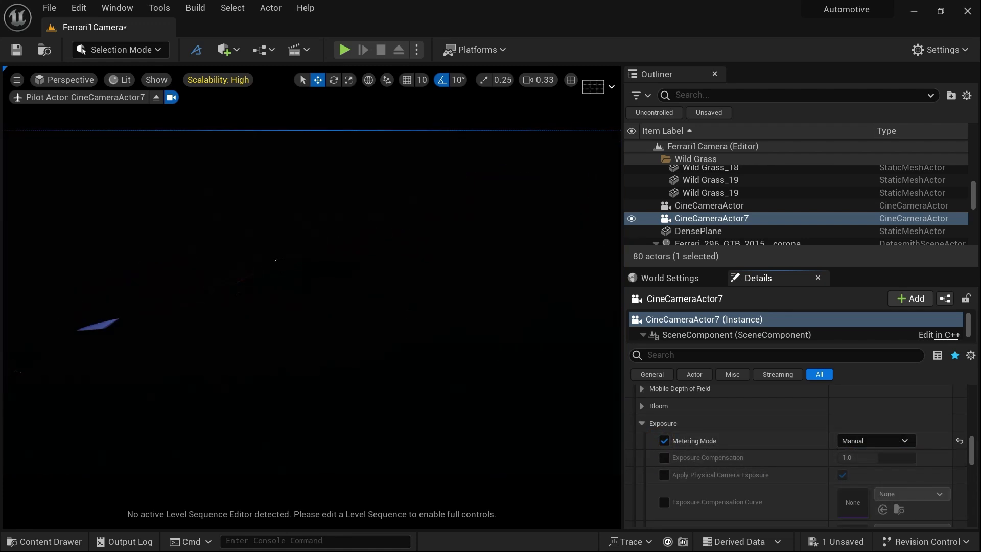
Enable the Exposure Compensation override on CineCameraActor7 and set it to 8.
{"action": "scroll", "coordinate": [767, 460], "scroll_direction": "down", "scroll_amount": 2}
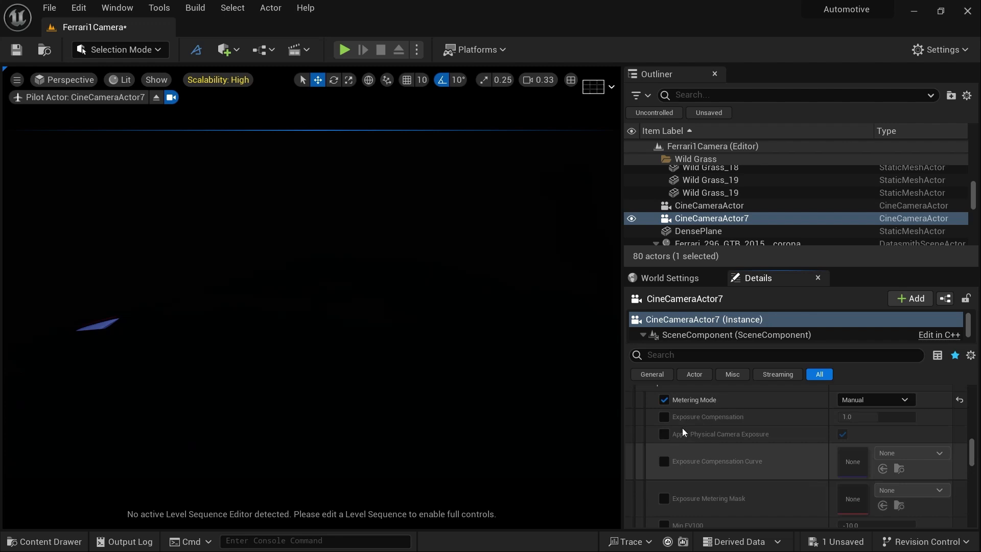
{"action": "left_click", "coordinate": [664, 417]}
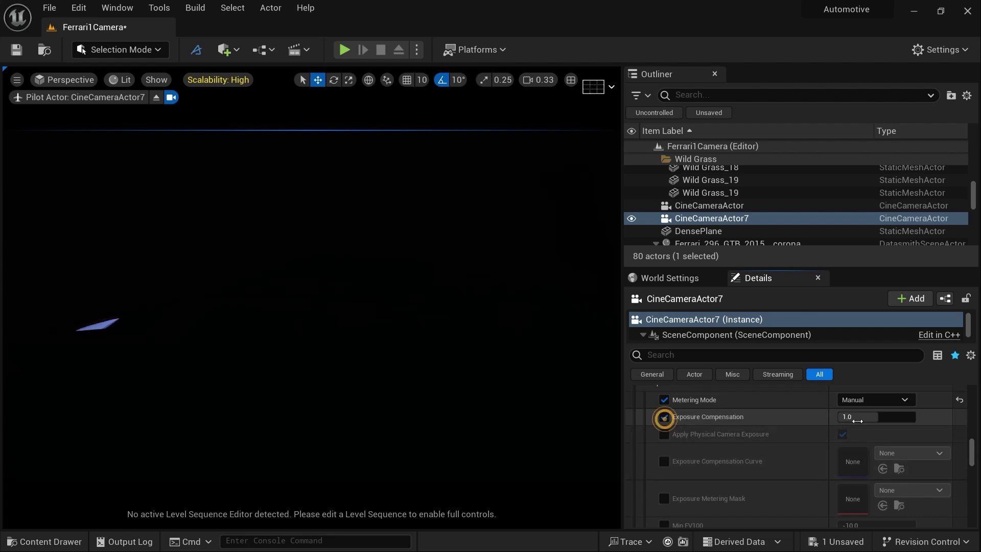
{"action": "left_click", "coordinate": [859, 416]}
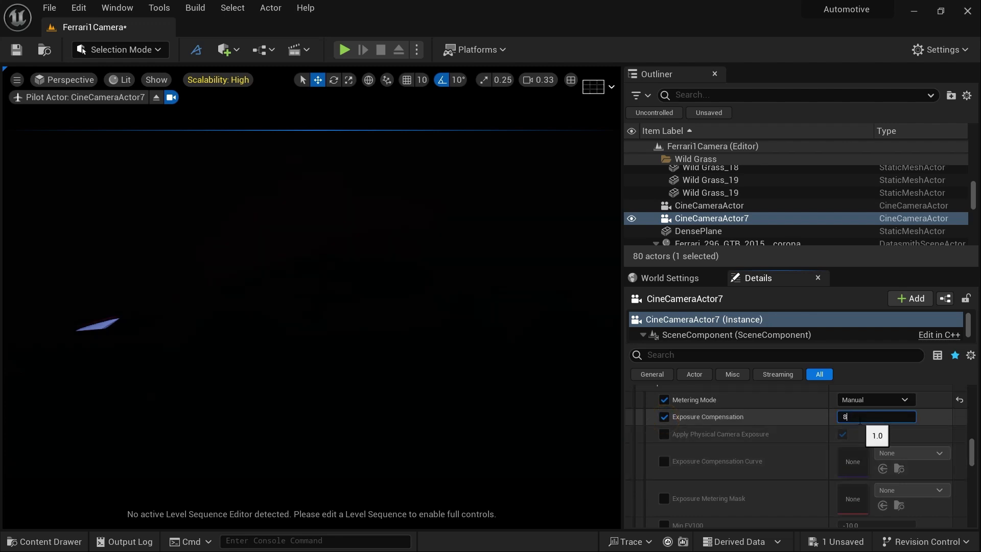
{"action": "type", "text": "8"}
{"action": "key", "text": "Return"}
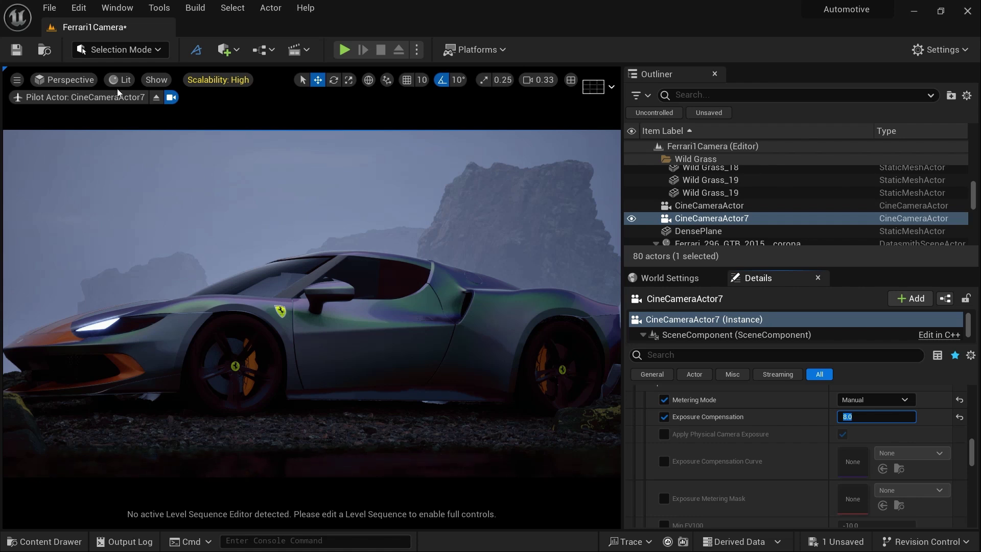
Leave CineCameraActor7's view to compare its exposure with the free perspective view, and pilot the camera again.
{"action": "left_click", "coordinate": [156, 98]}
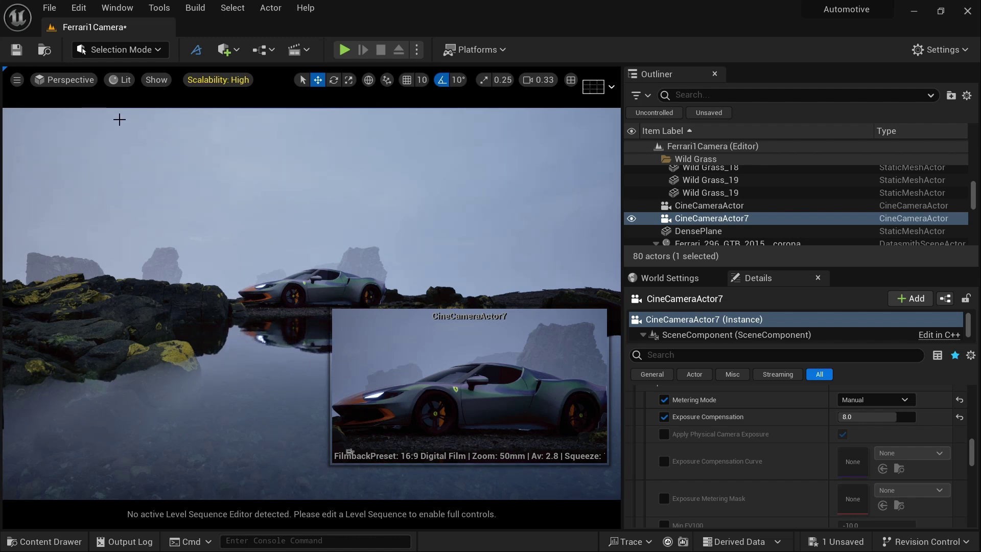
{"action": "left_click", "coordinate": [70, 81]}
{"action": "left_click", "coordinate": [100, 241]}
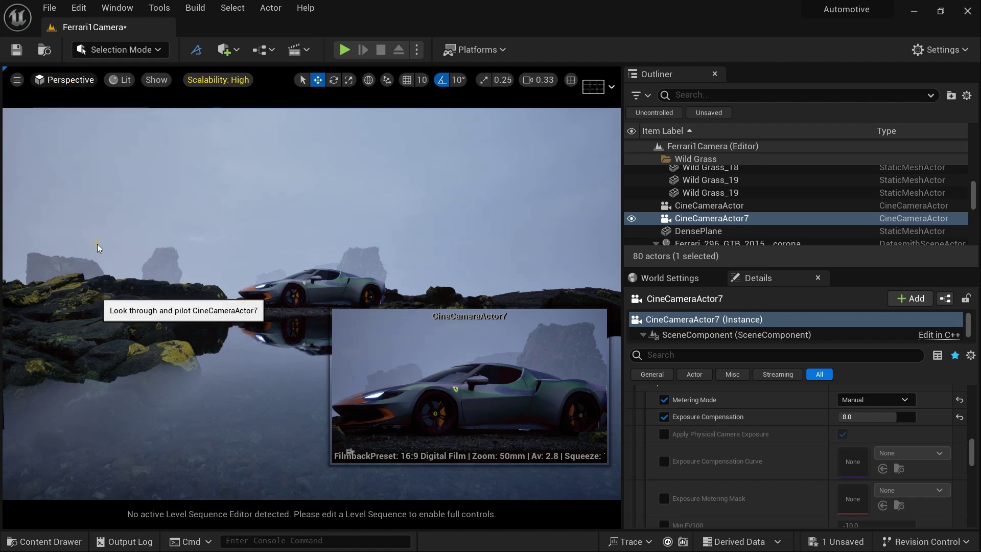
Try an exposure compensation of 11 on CineCameraActor7 and settle on 10.
{"action": "left_click", "coordinate": [853, 417]}
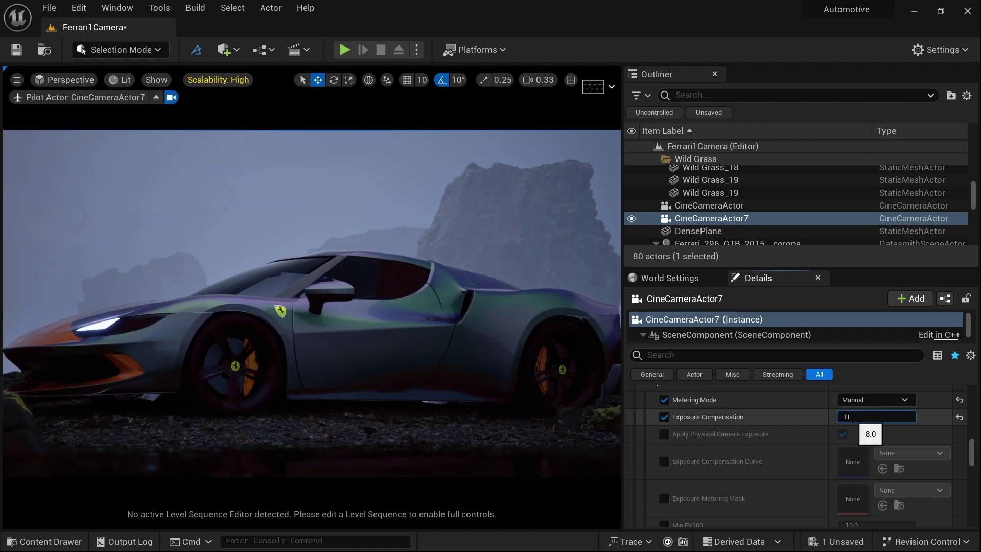
{"action": "type", "text": "11"}
{"action": "key", "text": "Return"}
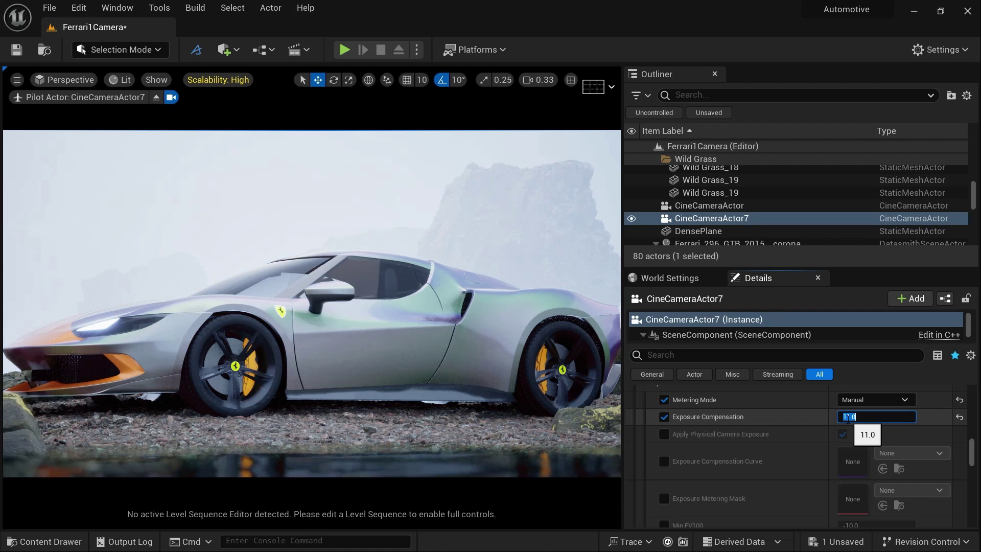
{"action": "type", "text": "10"}
{"action": "key", "text": "Return"}
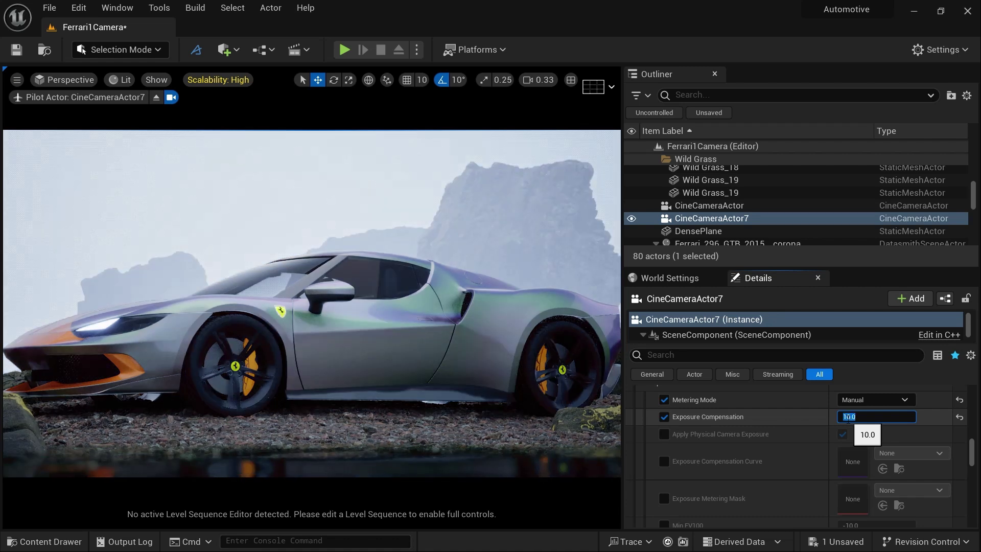
Enable the Chromatic Aberration intensity for CineCameraActor7 and set it to 0.3.
{"action": "scroll", "coordinate": [753, 438], "scroll_direction": "down", "scroll_amount": 6}
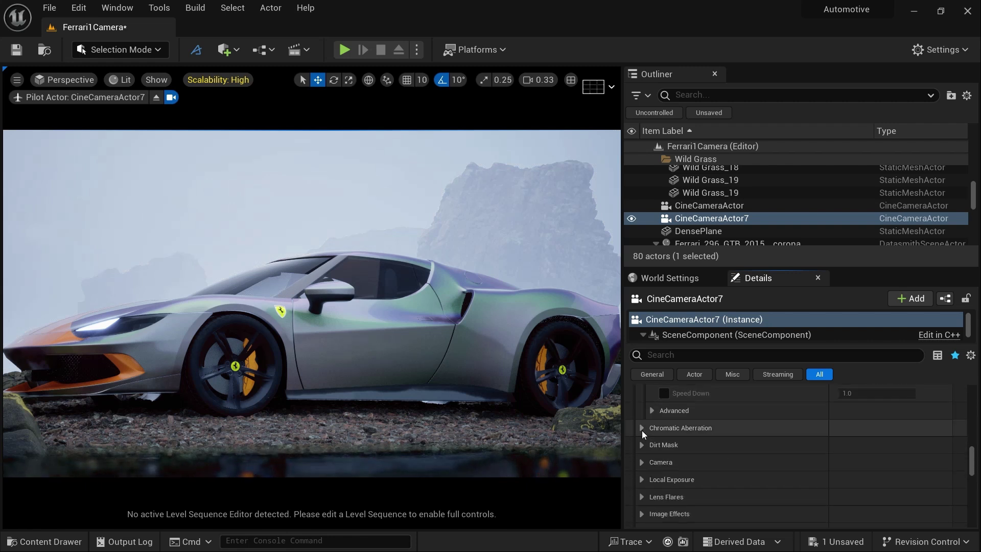
{"action": "left_click", "coordinate": [641, 429]}
{"action": "left_click", "coordinate": [664, 445]}
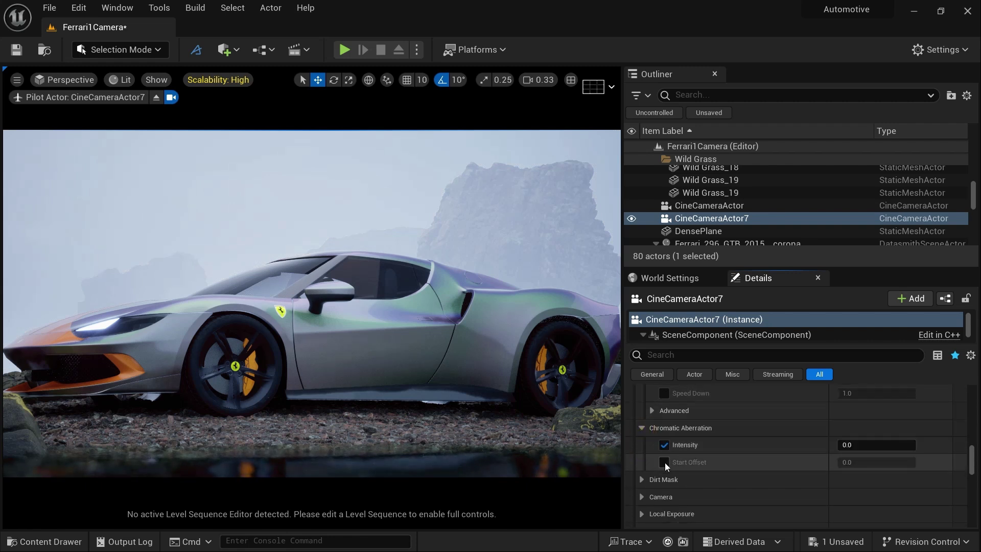
{"action": "left_click", "coordinate": [868, 444]}
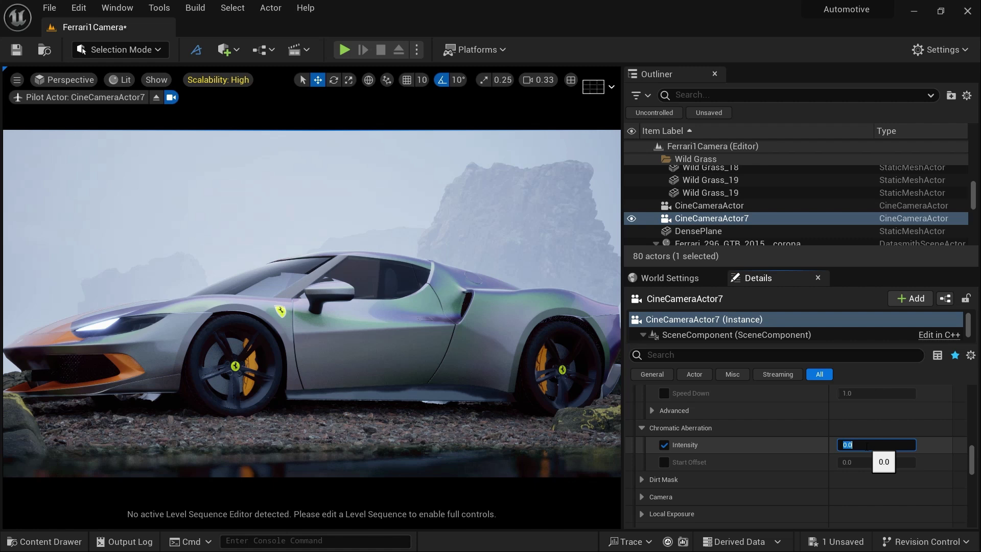
{"action": "type", "text": "0.3"}
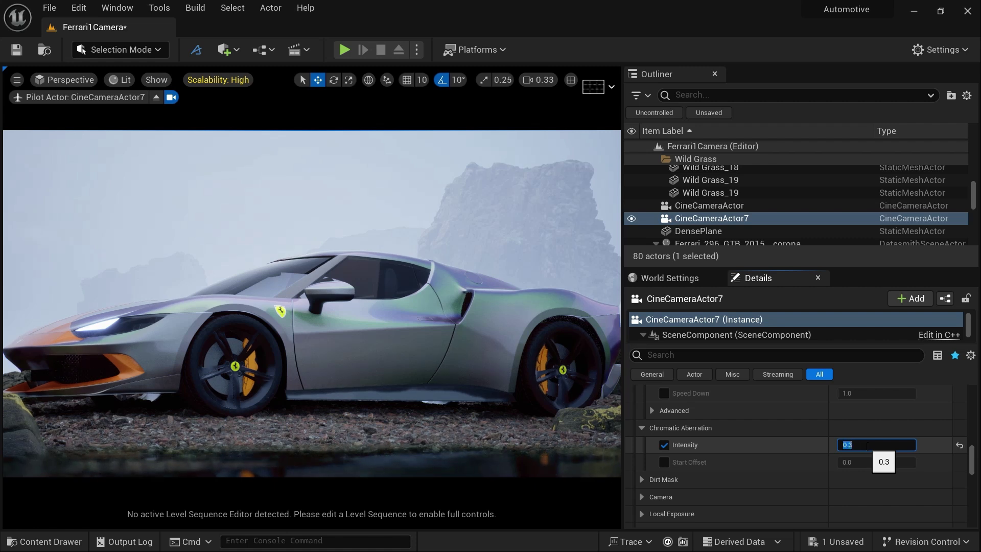
{"action": "key", "text": "Return"}
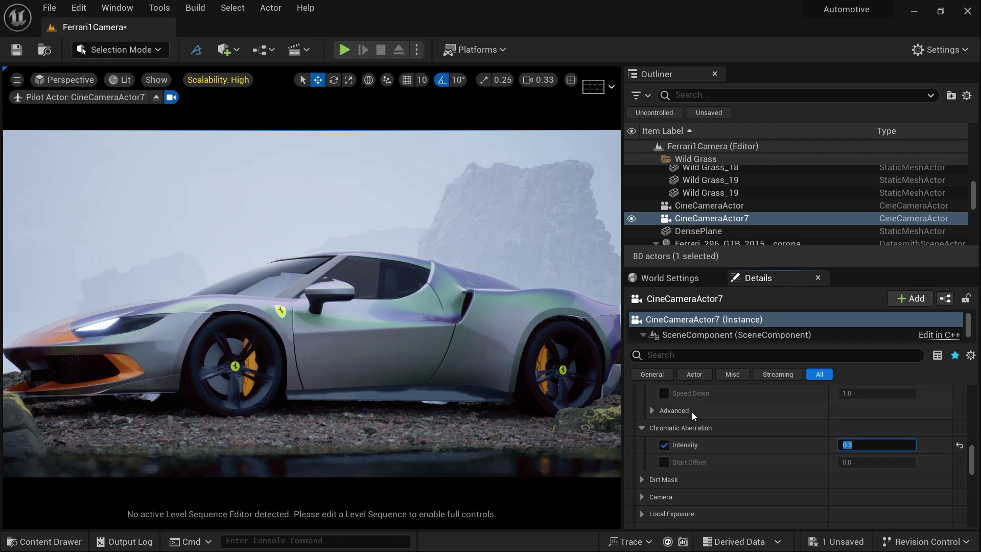
Enable Highlight Contrast Scale, Shadow Contrast Scale and Detail Strength under Local Exposure, and set Detail Strength to 1.4.
{"action": "scroll", "coordinate": [666, 465], "scroll_direction": "down", "scroll_amount": 2}
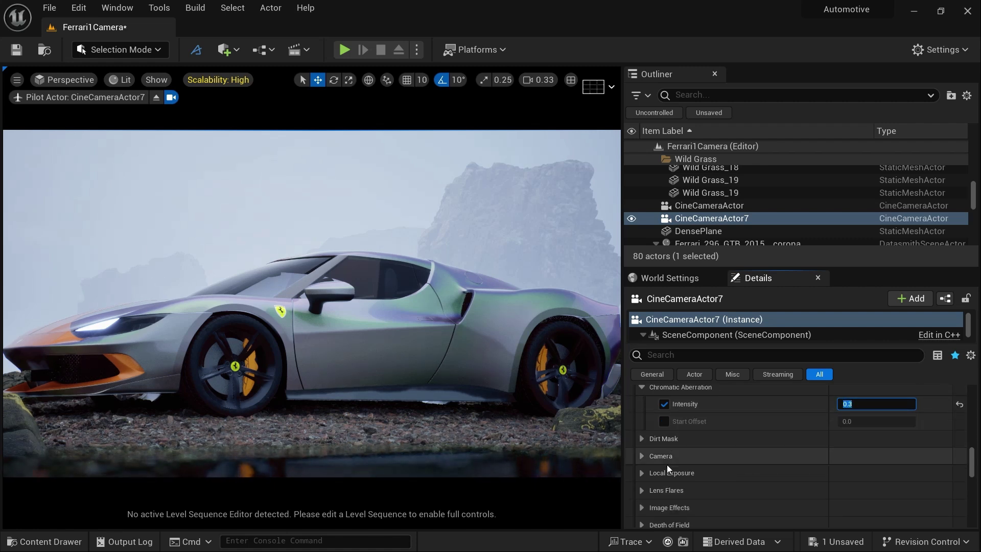
{"action": "left_click", "coordinate": [642, 473]}
{"action": "scroll", "coordinate": [692, 437], "scroll_direction": "down", "scroll_amount": 3}
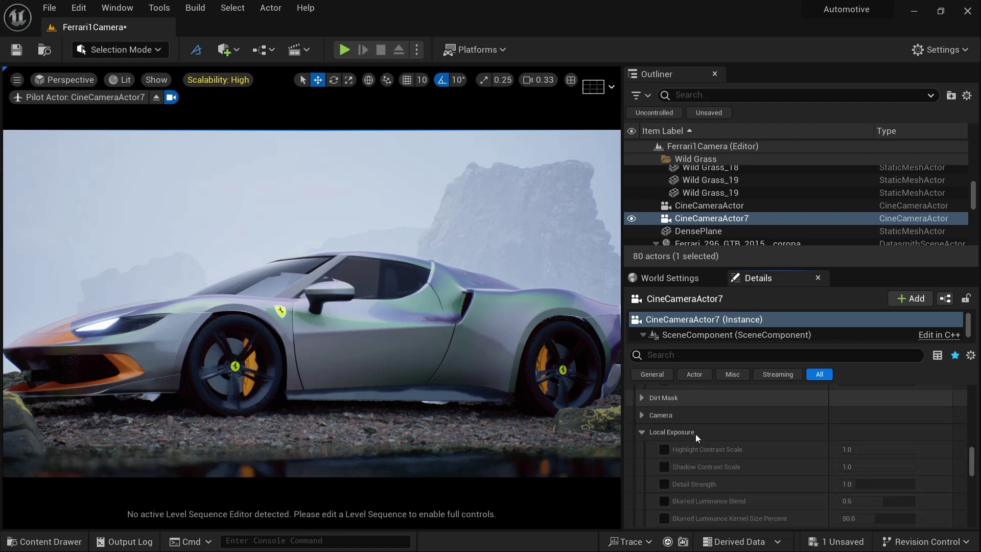
{"action": "left_click", "coordinate": [664, 429]}
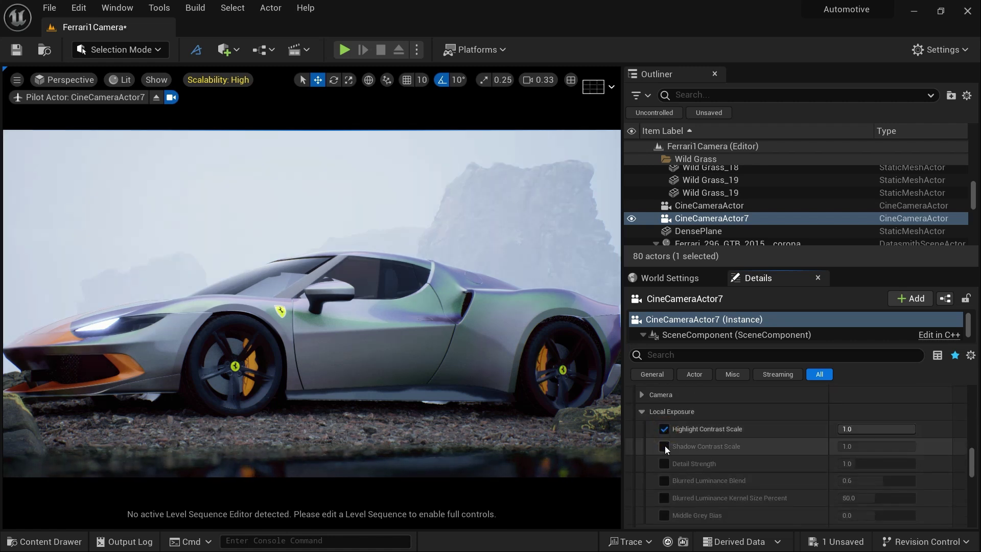
{"action": "left_click", "coordinate": [663, 446]}
{"action": "left_click", "coordinate": [666, 463]}
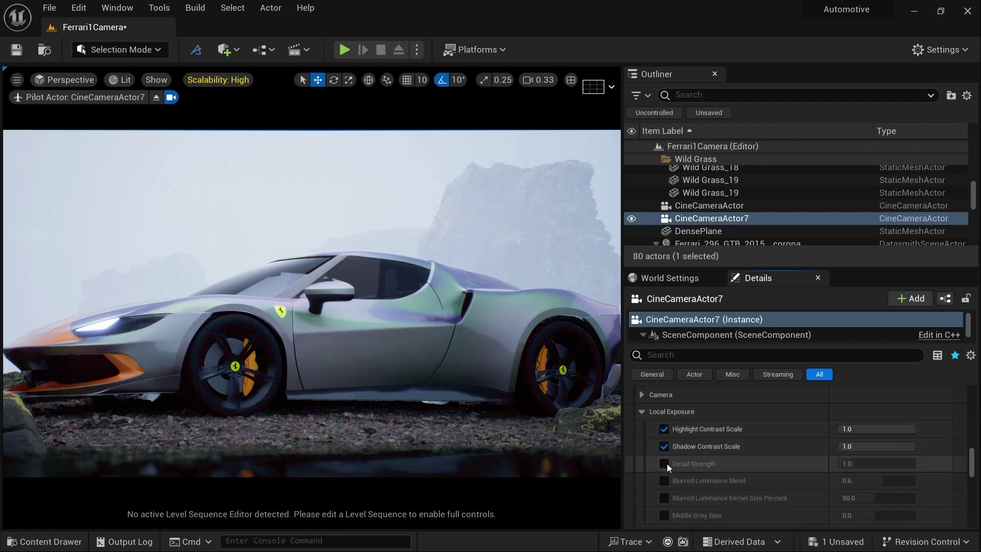
{"action": "left_click", "coordinate": [847, 463]}
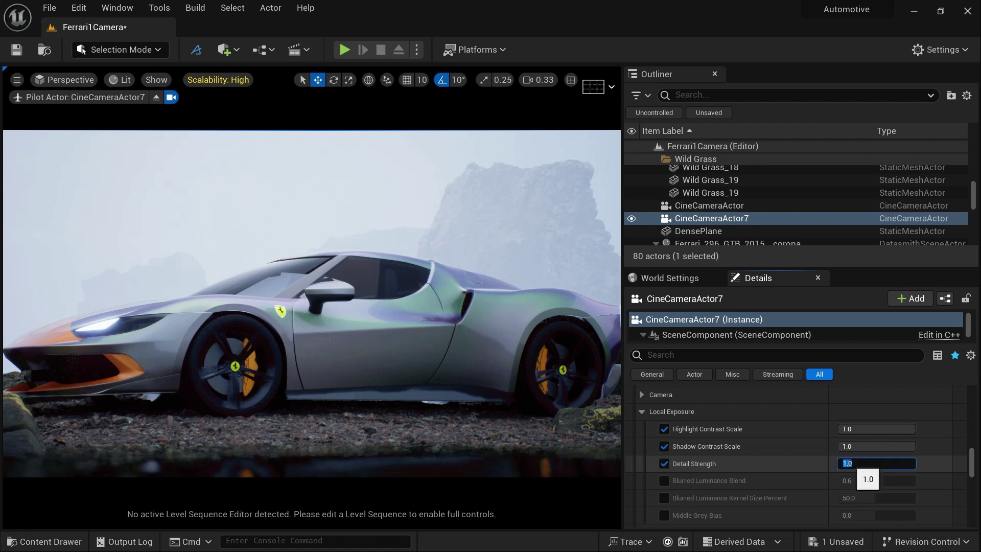
{"action": "type", "text": "1.4"}
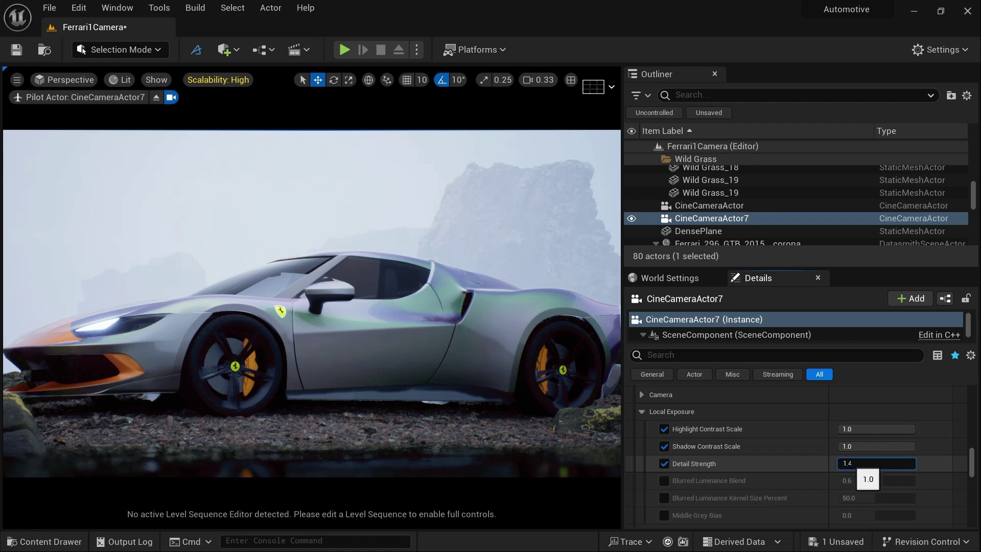
{"action": "key", "text": "Return"}
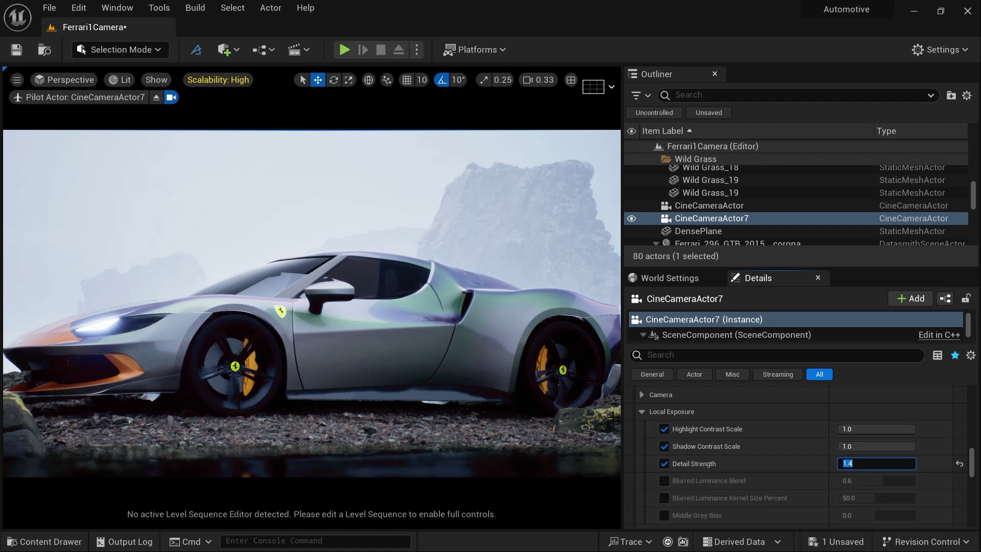
Lower the Local Exposure Highlight Contrast Scale to about 0.48 and the Shadow Contrast Scale to about 0.71.
{"action": "left_click_drag", "start_coordinate": [876, 428], "coordinate": [856, 428]}
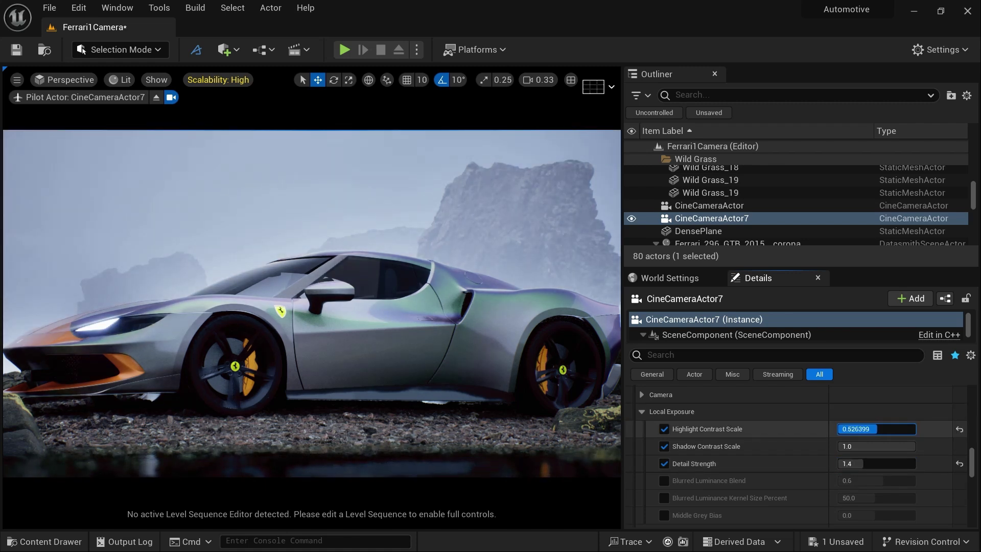
{"action": "left_click_drag", "start_coordinate": [856, 429], "coordinate": [856, 428]}
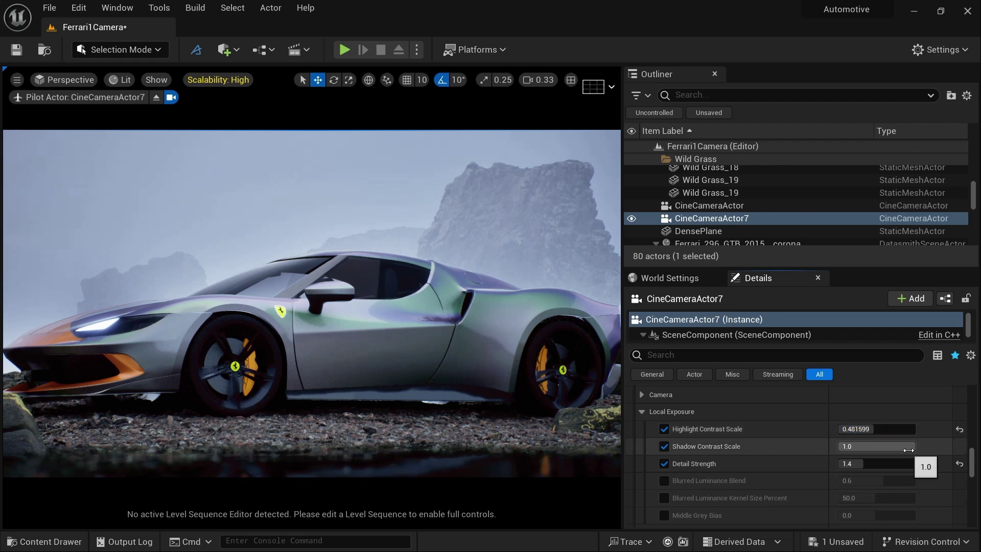
{"action": "left_click_drag", "start_coordinate": [856, 446], "coordinate": [835, 446]}
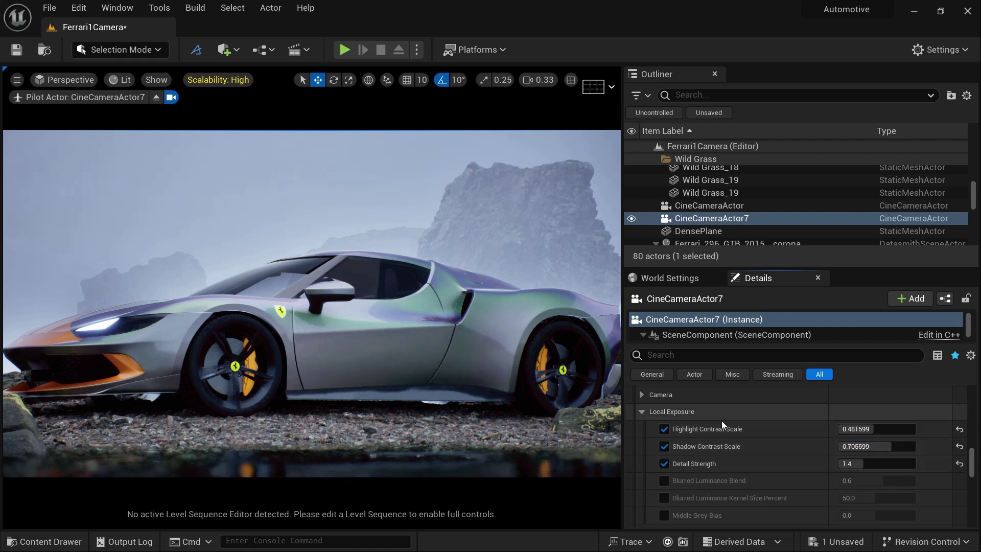
Enable Temperature Type, Temp and Tint in CineCameraActor7's Color Grading, and set the temperature type to Color Temperature.
{"action": "scroll", "coordinate": [721, 421], "scroll_direction": "down", "scroll_amount": 3}
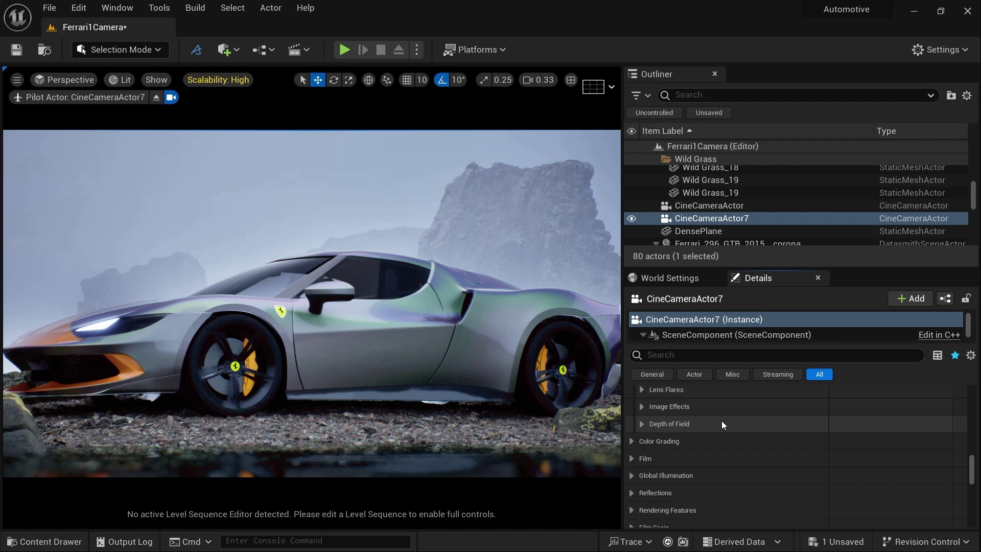
{"action": "left_click", "coordinate": [638, 440]}
{"action": "scroll", "coordinate": [641, 446], "scroll_direction": "down", "scroll_amount": 1}
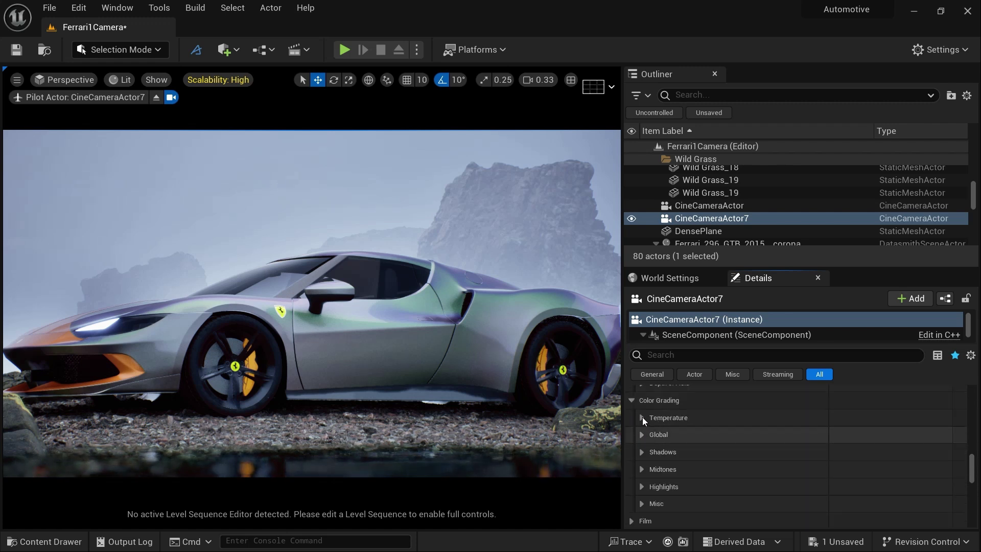
{"action": "left_click", "coordinate": [641, 418]}
{"action": "left_click", "coordinate": [663, 451]}
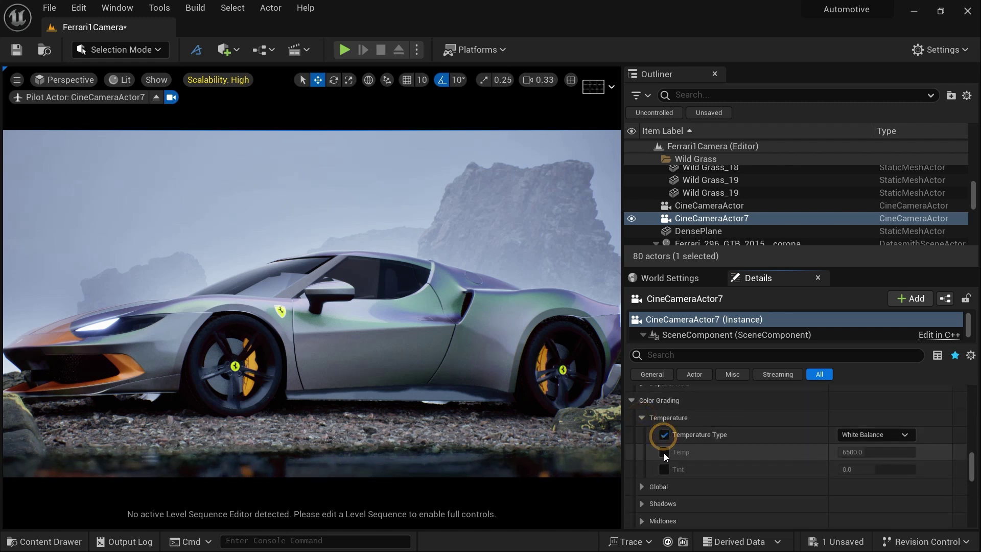
{"action": "left_click", "coordinate": [664, 469]}
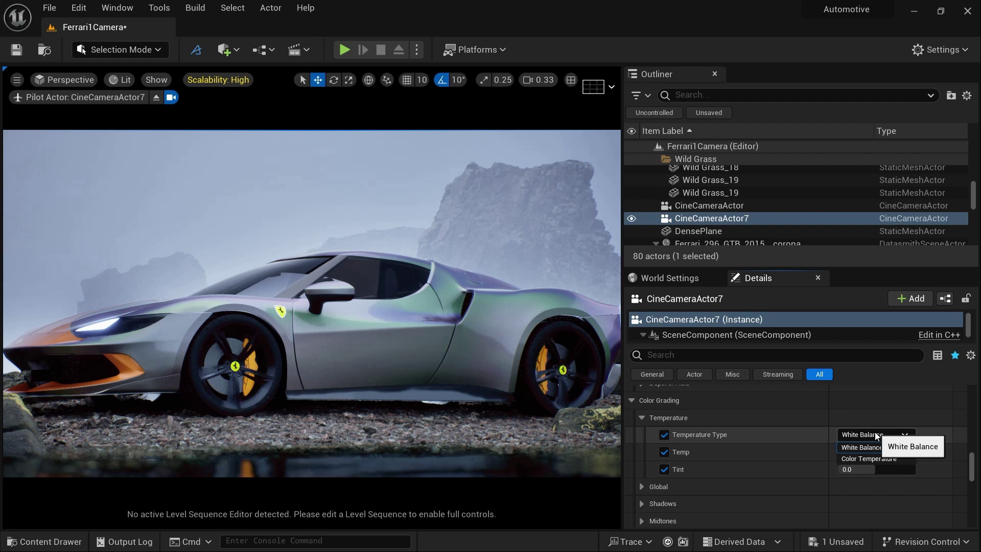
{"action": "left_click", "coordinate": [875, 434]}
{"action": "left_click", "coordinate": [875, 457]}
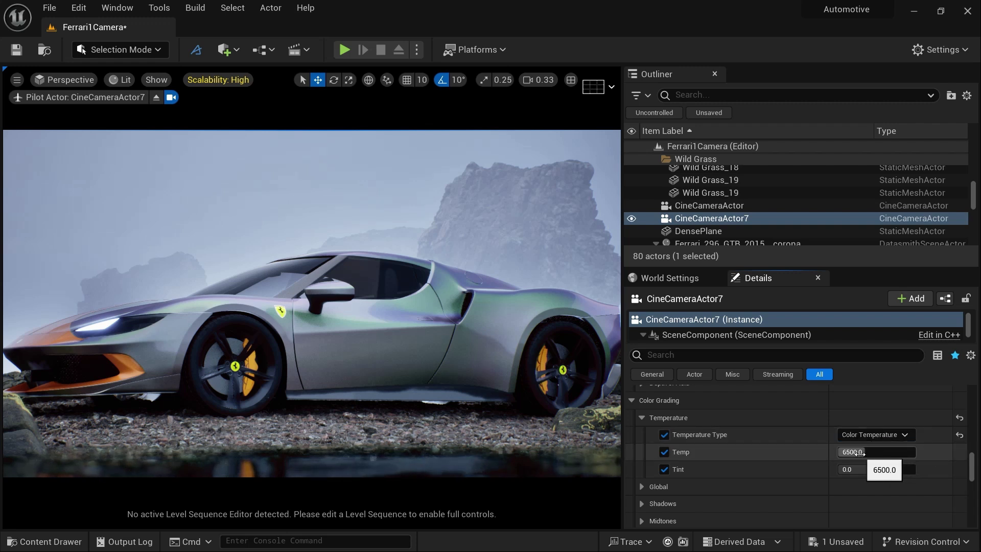
Set the color grading Temp of CineCameraActor7 to 7500.
{"action": "left_click", "coordinate": [856, 452]}
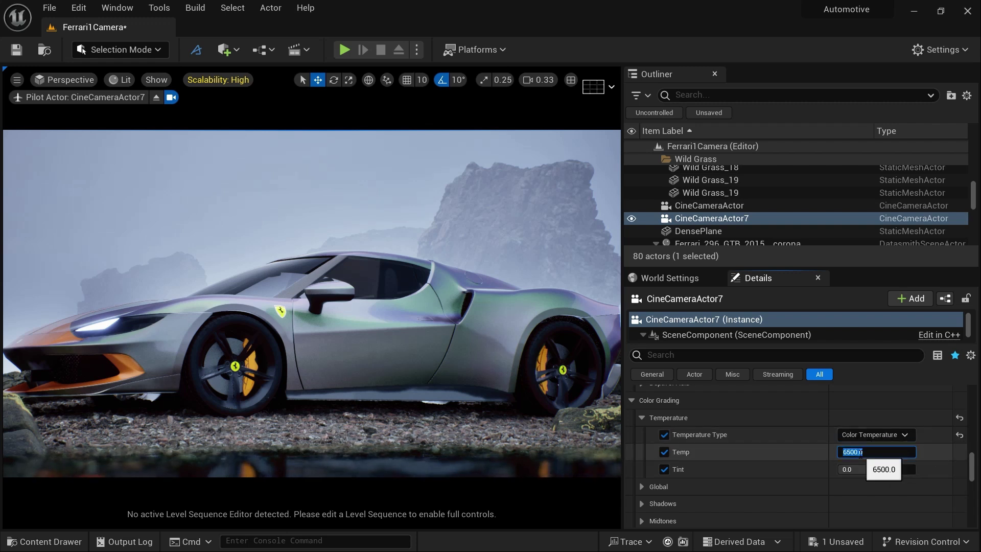
{"action": "type", "text": "7"}
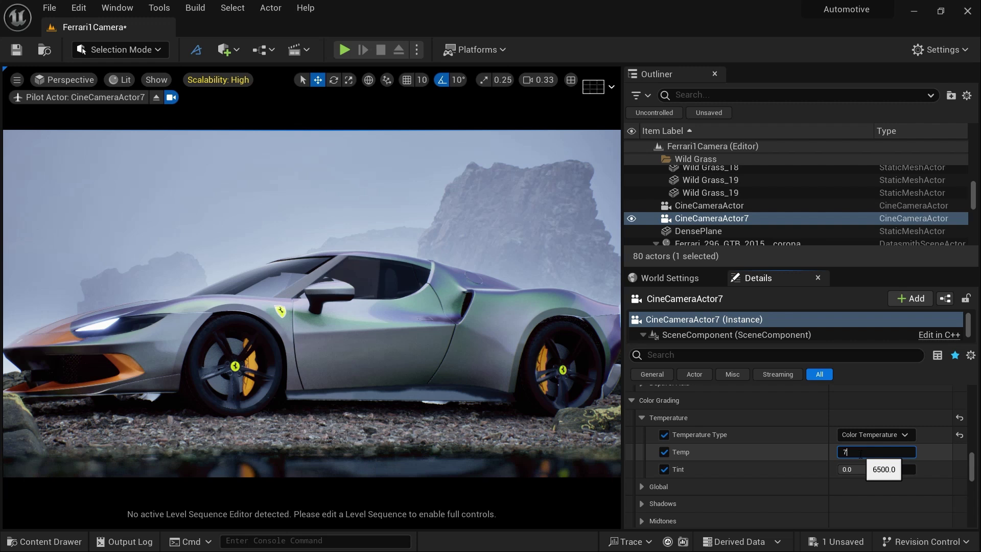
{"action": "type", "text": "500"}
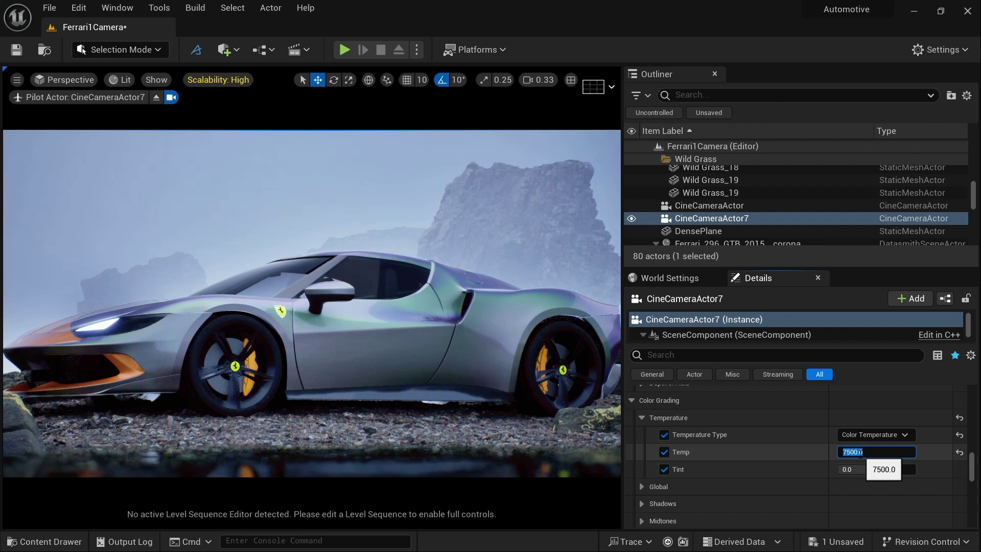
{"action": "key", "text": "Return"}
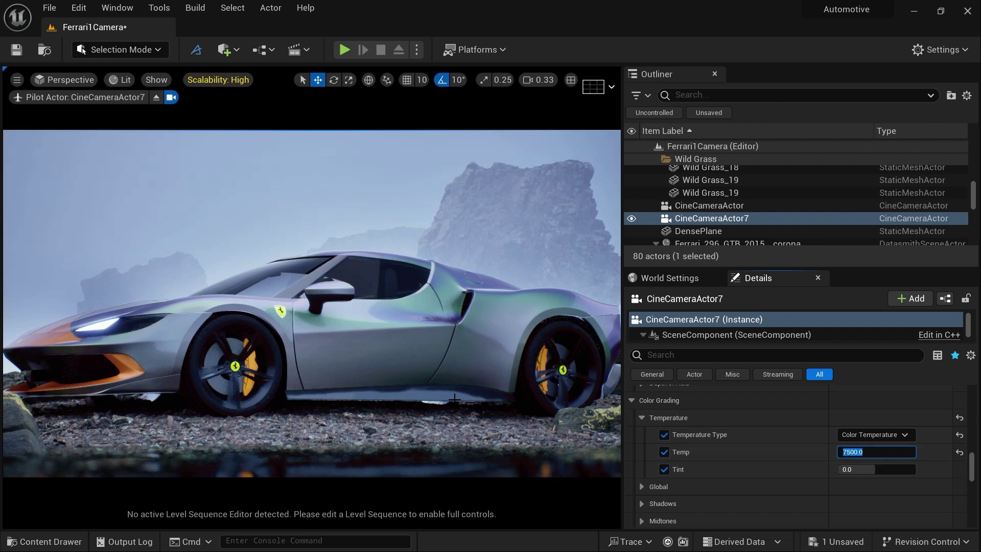
Enable Saturation in the Global color grading settings and expand its color wheel.
{"action": "scroll", "coordinate": [721, 454], "scroll_direction": "down", "scroll_amount": 2}
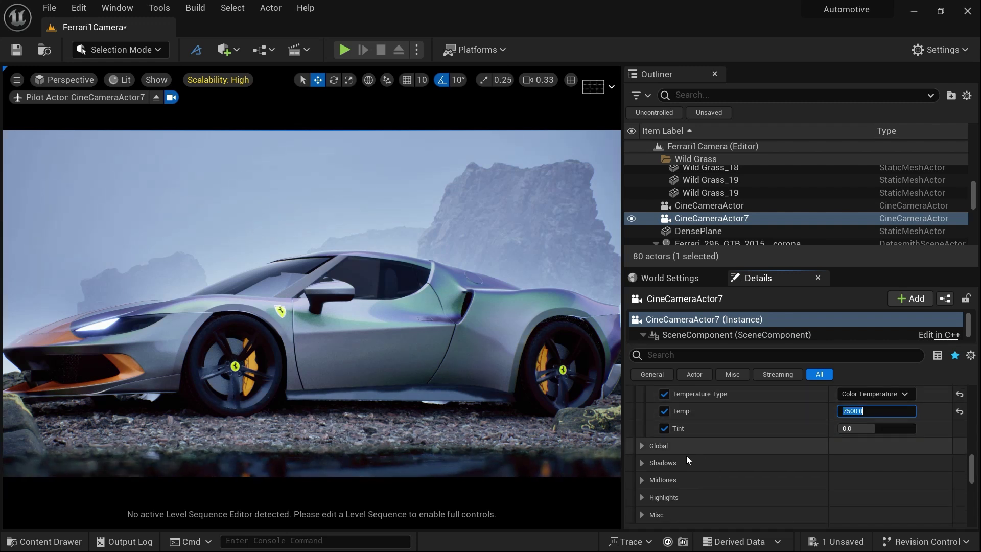
{"action": "left_click", "coordinate": [646, 445]}
{"action": "scroll", "coordinate": [665, 438], "scroll_direction": "down", "scroll_amount": 2}
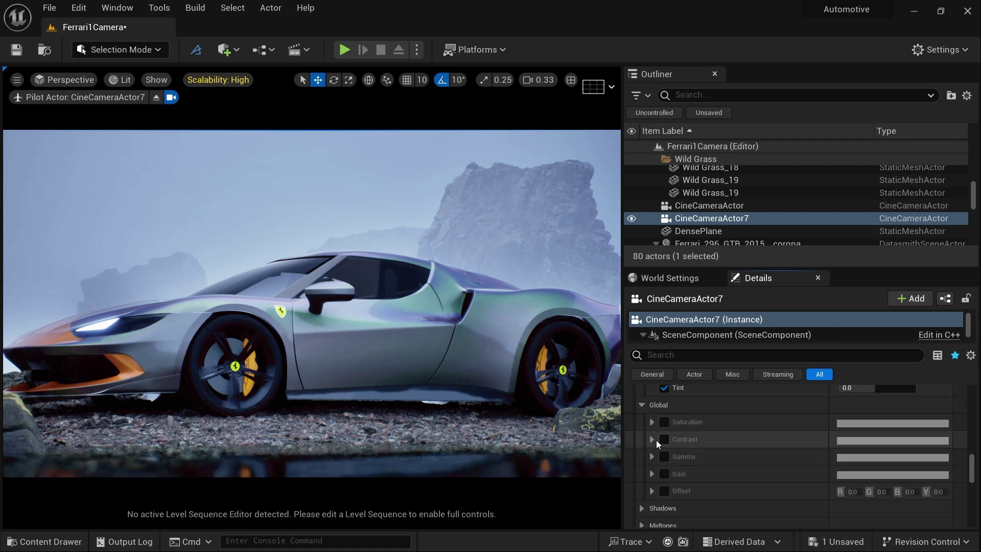
{"action": "left_click", "coordinate": [662, 421]}
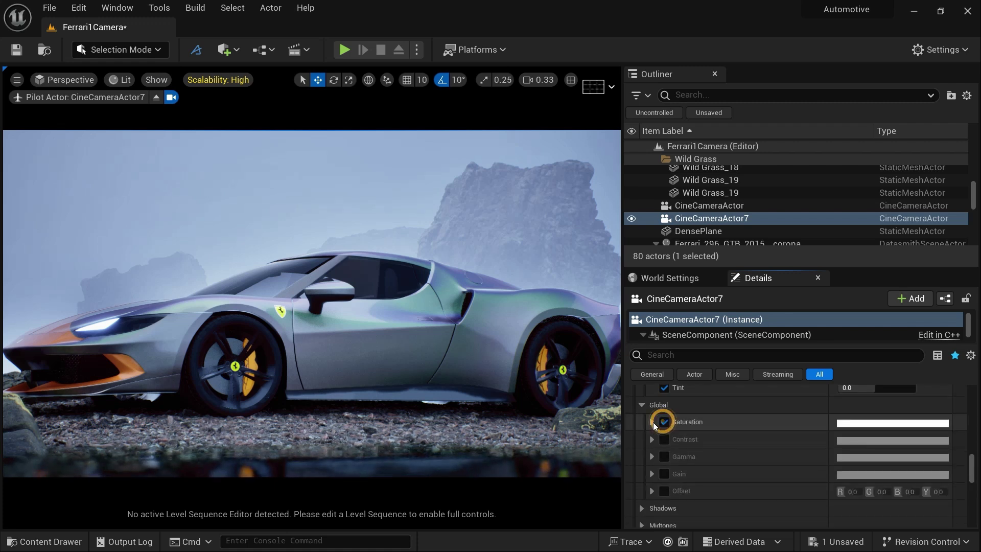
{"action": "left_click", "coordinate": [652, 422]}
{"action": "scroll", "coordinate": [679, 445], "scroll_direction": "down", "scroll_amount": 1}
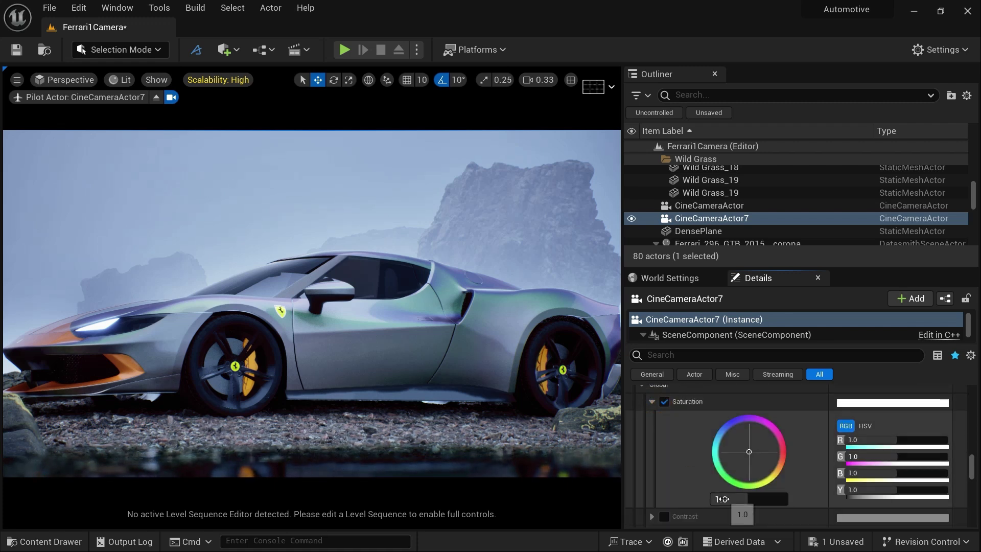
Try Global Saturation values of 0.8 and 1.4, and settle on 1.2.
{"action": "left_click", "coordinate": [722, 499]}
{"action": "type", "text": ".8"}
{"action": "key", "text": "Return"}
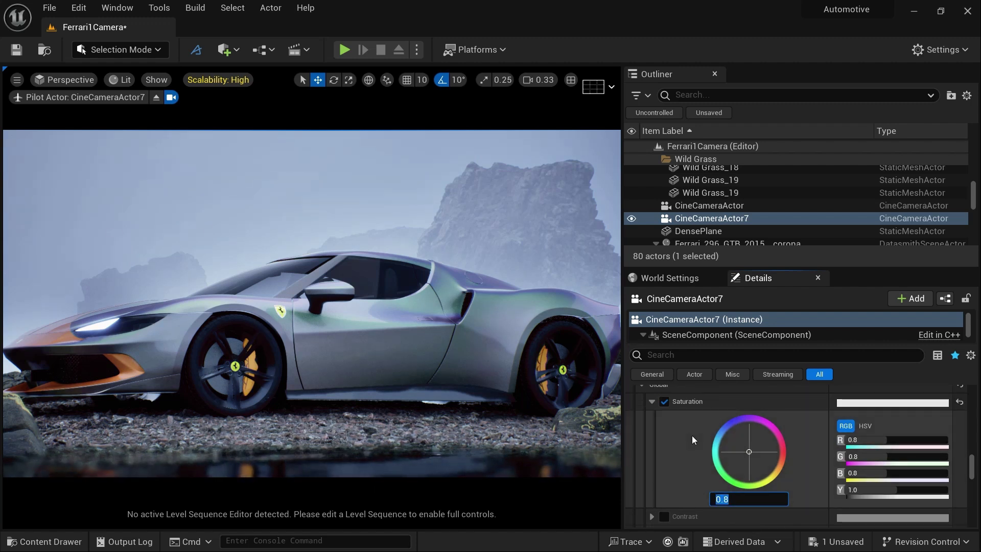
{"action": "type", "text": "1.4"}
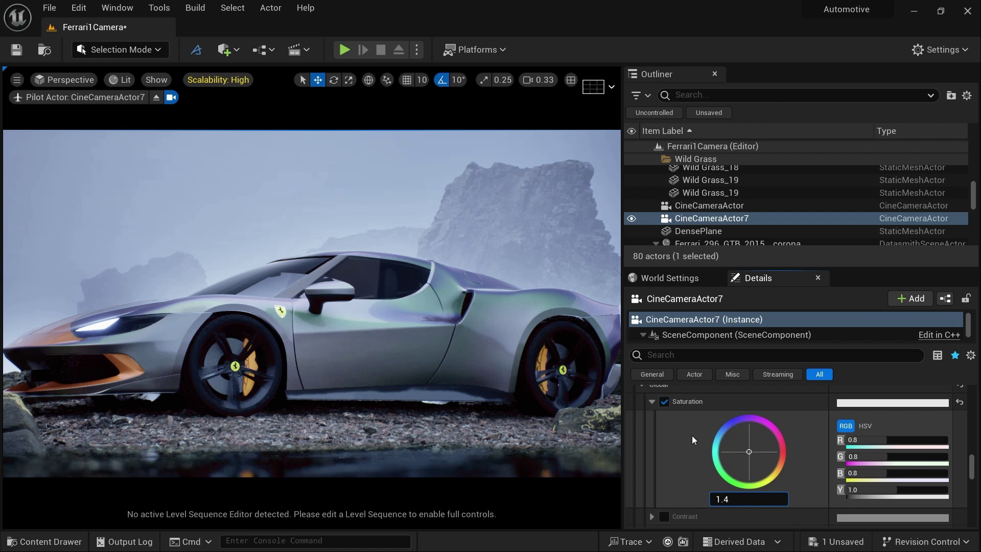
{"action": "key", "text": "Return"}
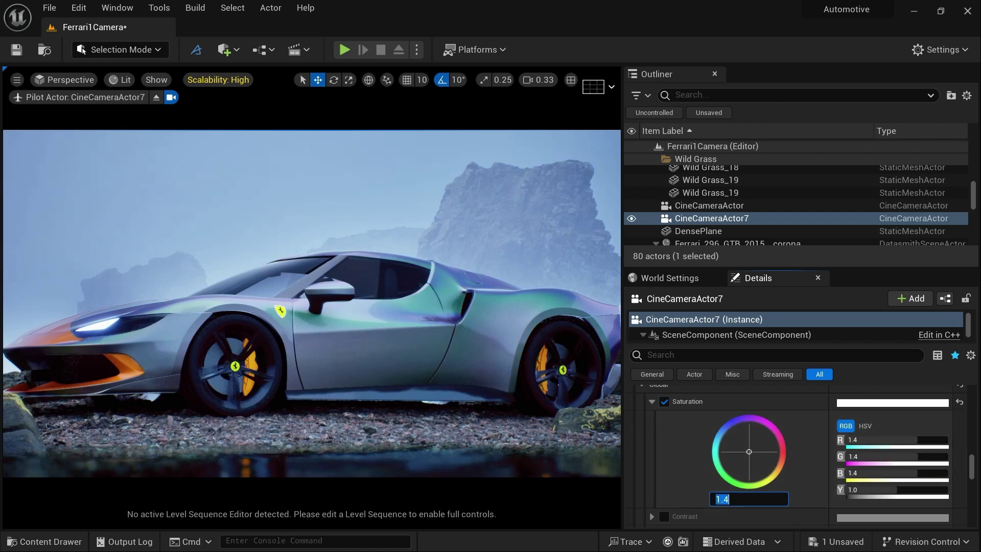
{"action": "type", "text": "1.2"}
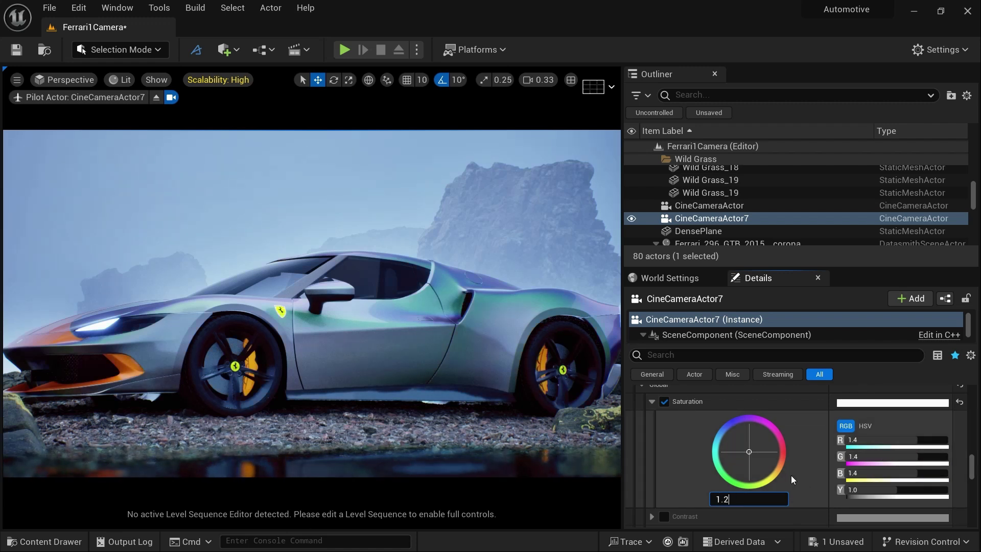
{"action": "key", "text": "Return"}
Examine the Midtones color grading options and the remaining post-process categories.
{"action": "scroll", "coordinate": [658, 446], "scroll_direction": "down", "scroll_amount": 3}
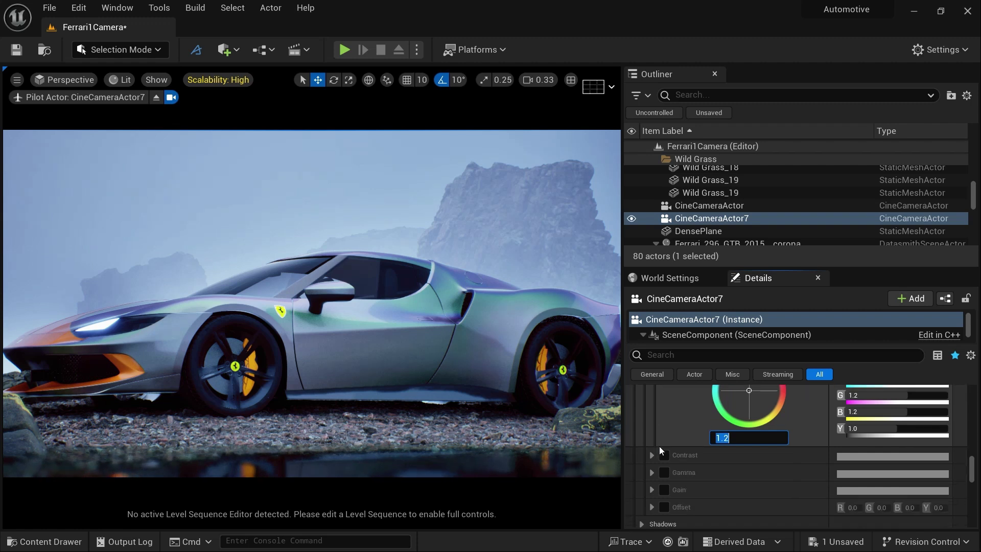
{"action": "scroll", "coordinate": [659, 446], "scroll_direction": "down", "scroll_amount": 2}
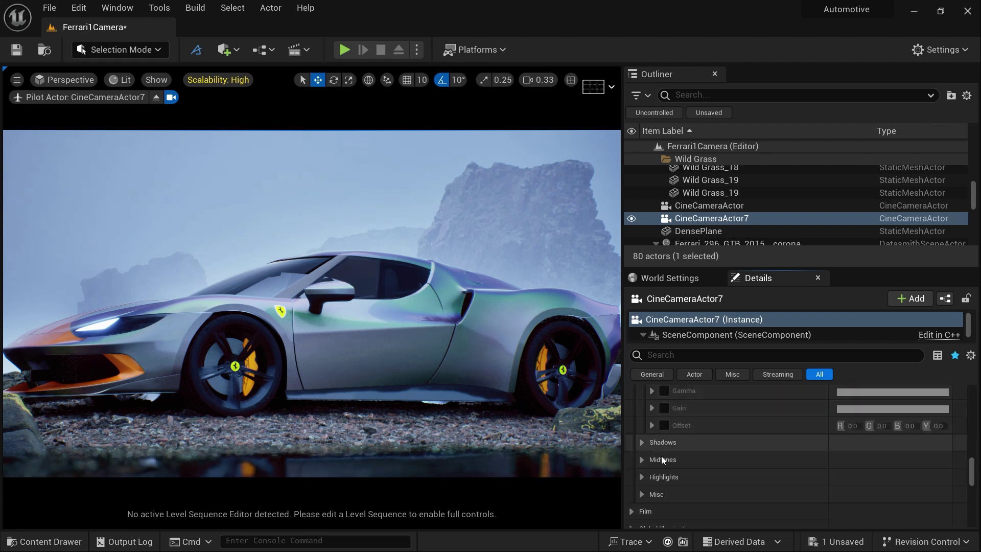
{"action": "left_click", "coordinate": [642, 460]}
{"action": "scroll", "coordinate": [658, 456], "scroll_direction": "down", "scroll_amount": 3}
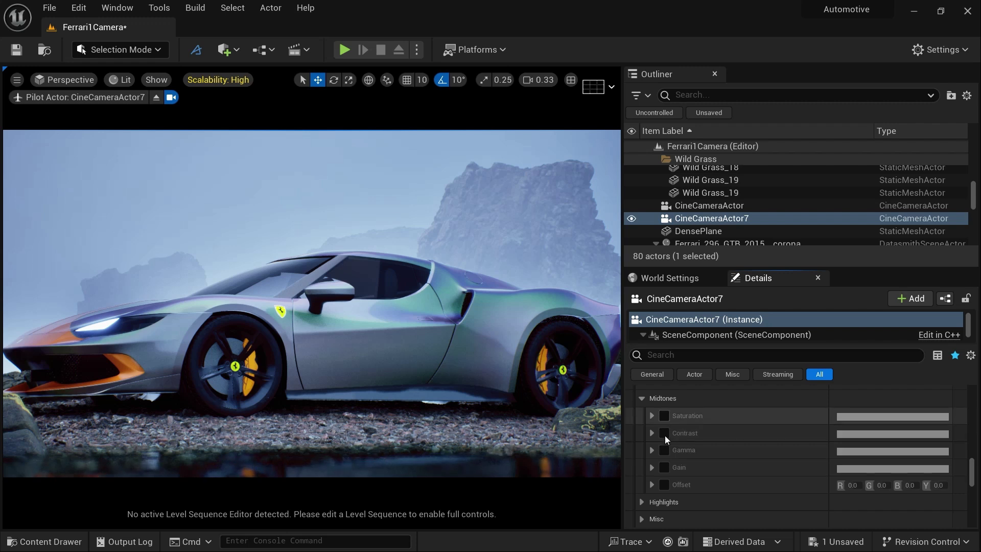
{"action": "scroll", "coordinate": [666, 450], "scroll_direction": "down", "scroll_amount": 5}
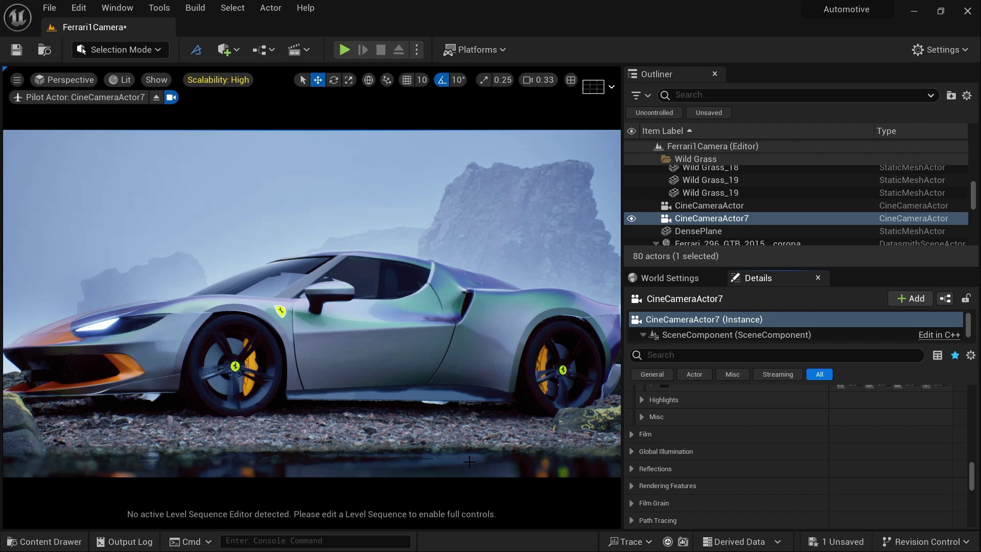
Enable the Global Illumination Method with Lumen, plus Lumen Scene Lighting Quality and Lumen Scene Detail.
{"action": "scroll", "coordinate": [690, 450], "scroll_direction": "down", "scroll_amount": 1}
{"action": "left_click", "coordinate": [632, 431]}
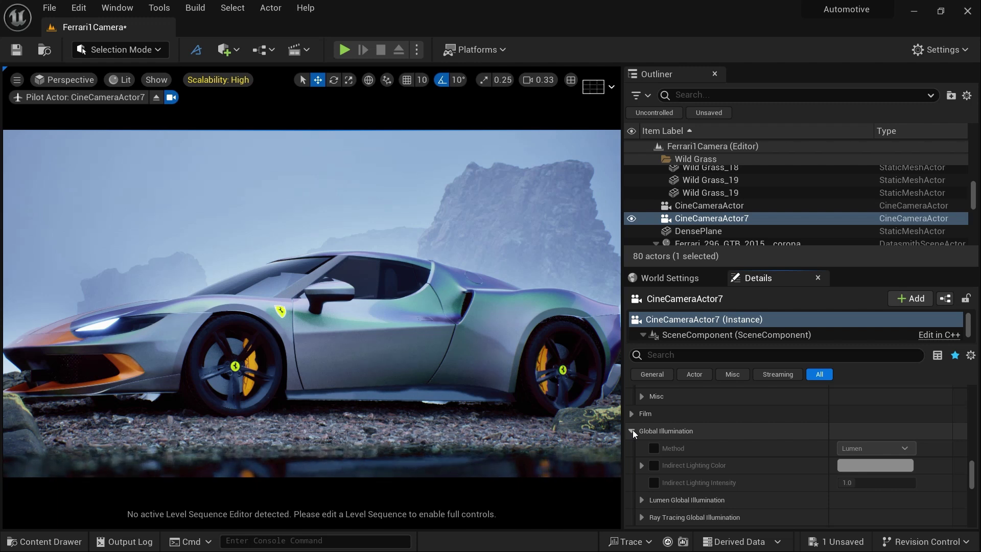
{"action": "left_click", "coordinate": [652, 448]}
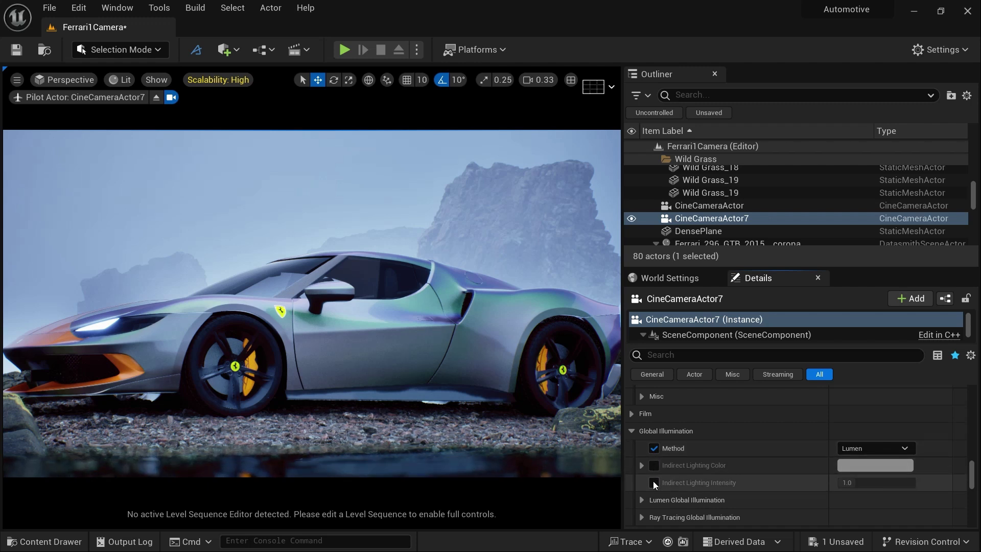
{"action": "scroll", "coordinate": [653, 480], "scroll_direction": "down", "scroll_amount": 2}
{"action": "left_click", "coordinate": [643, 465]}
{"action": "scroll", "coordinate": [661, 458], "scroll_direction": "down", "scroll_amount": 1}
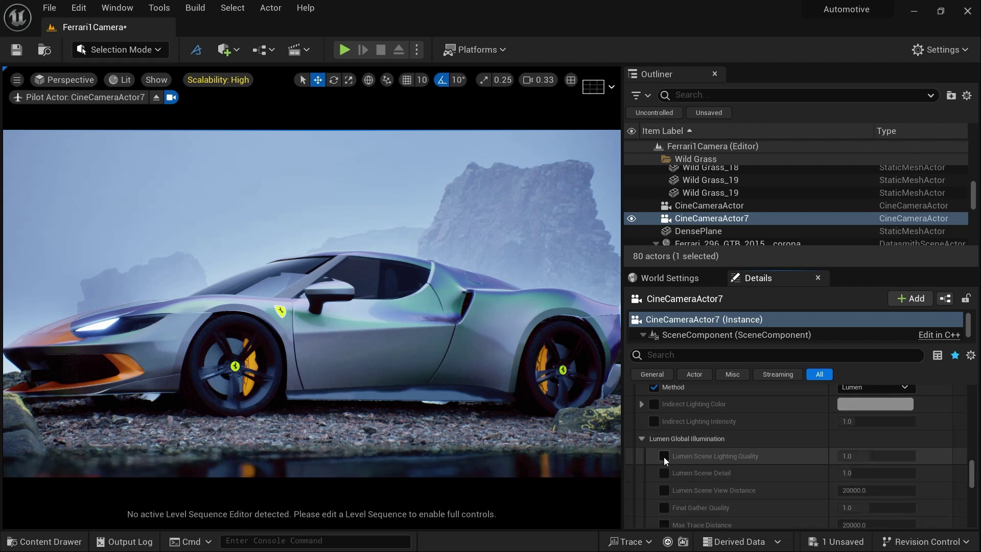
{"action": "left_click", "coordinate": [663, 456]}
{"action": "left_click", "coordinate": [664, 473]}
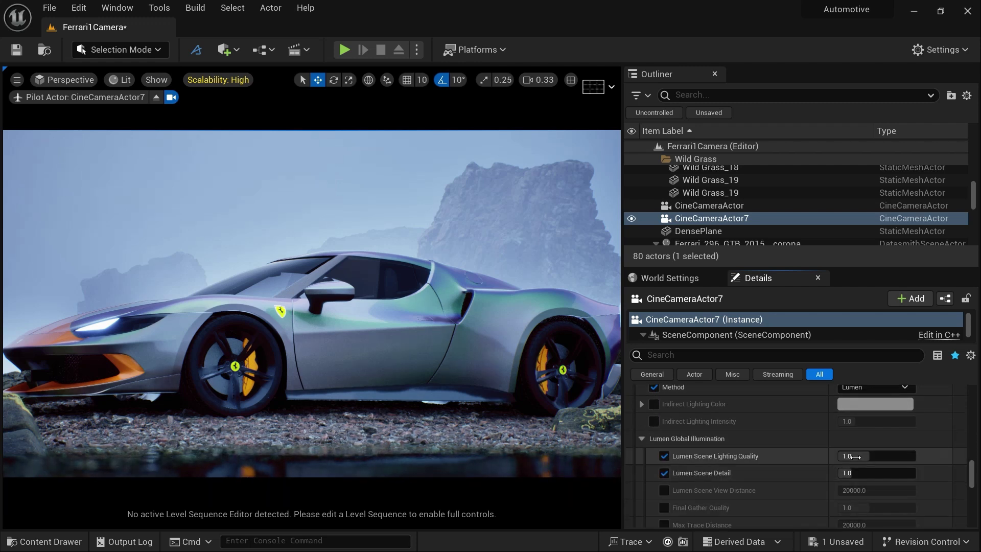
Set Lumen Scene Lighting Quality and Lumen Scene Detail to 3, and enable Final Gather Quality.
{"action": "left_click", "coordinate": [854, 456]}
{"action": "type", "text": "3"}
{"action": "key", "text": "Return"}
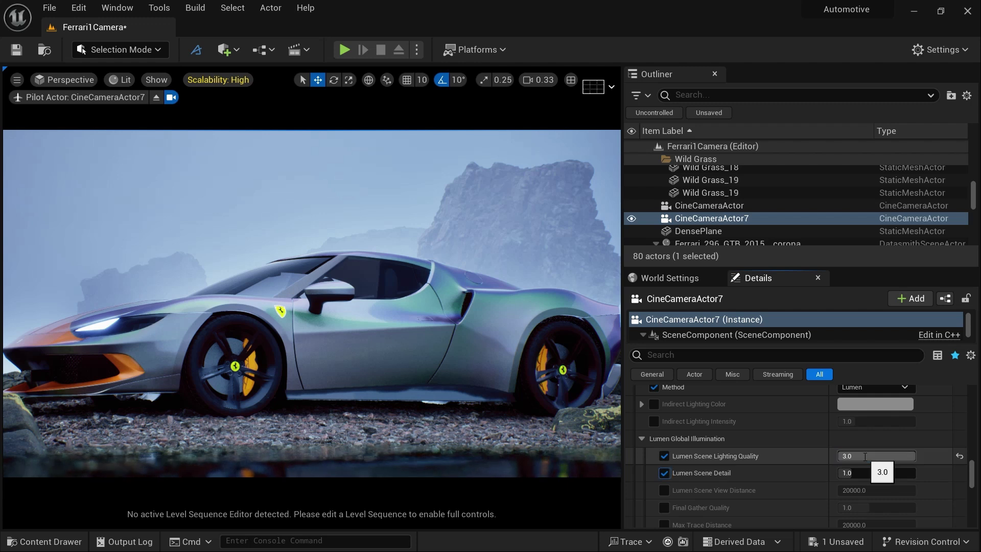
{"action": "left_click", "coordinate": [863, 473]}
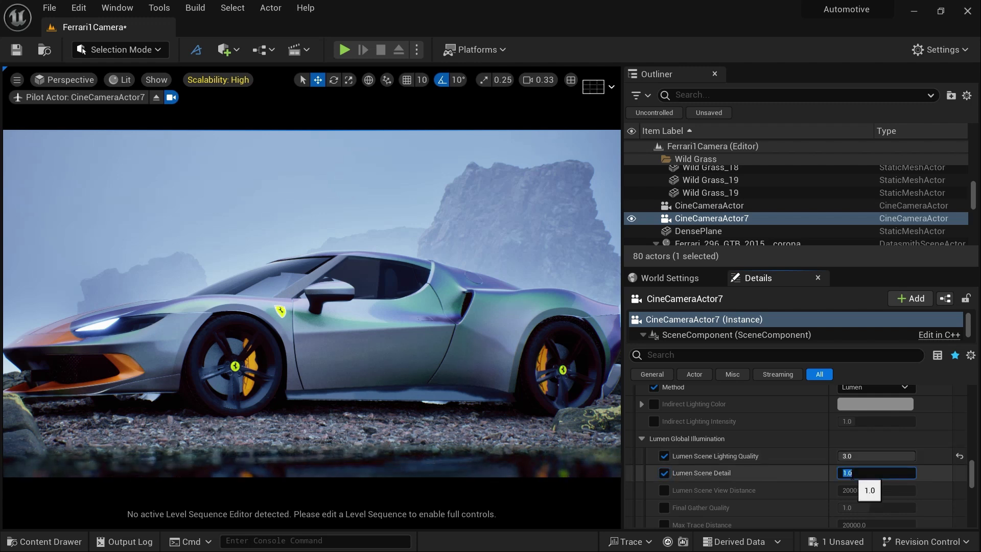
{"action": "type", "text": "3"}
{"action": "key", "text": "Return"}
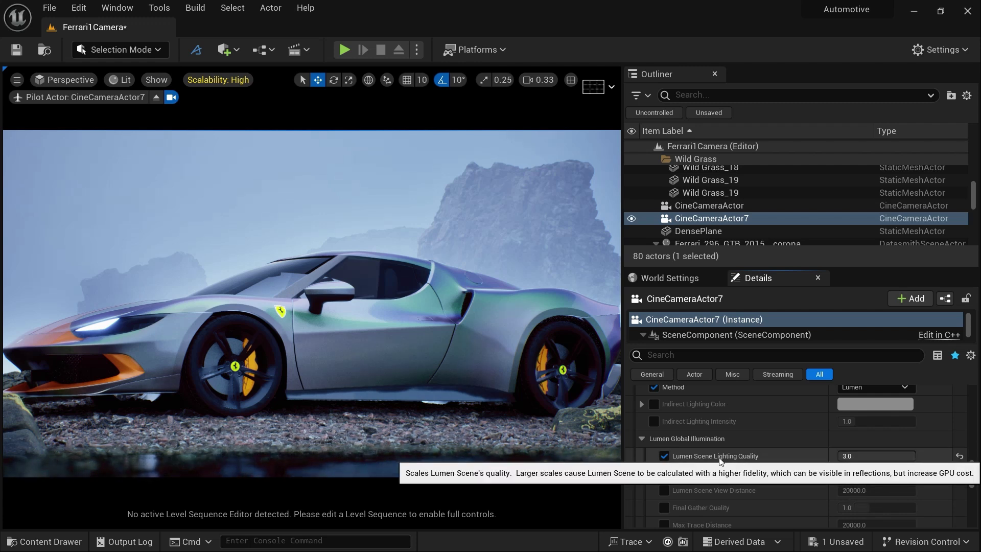
{"action": "scroll", "coordinate": [681, 452], "scroll_direction": "down", "scroll_amount": 3}
{"action": "left_click", "coordinate": [664, 426]}
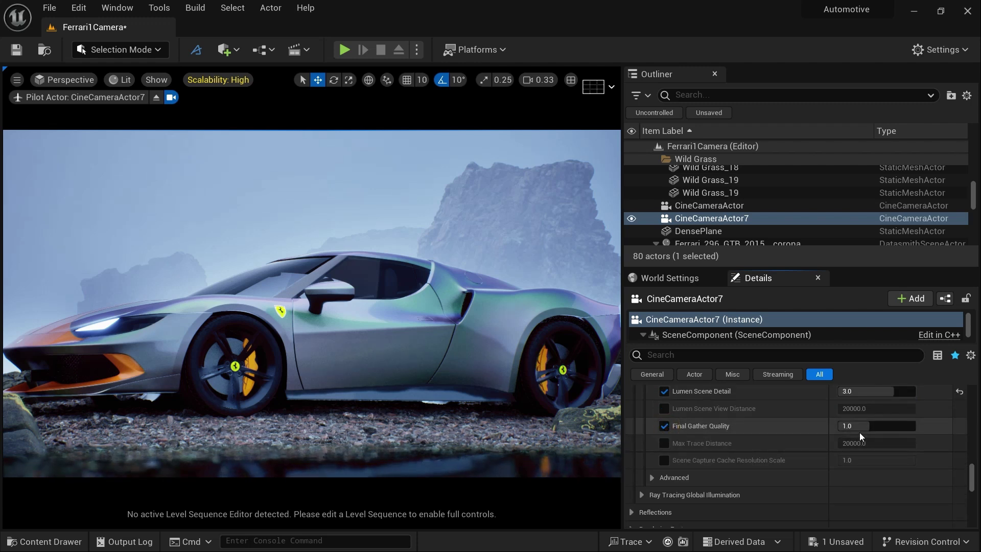
Enable the Reflections Method override for CineCameraActor7, keeping it on Lumen.
{"action": "scroll", "coordinate": [727, 429], "scroll_direction": "down", "scroll_amount": 2}
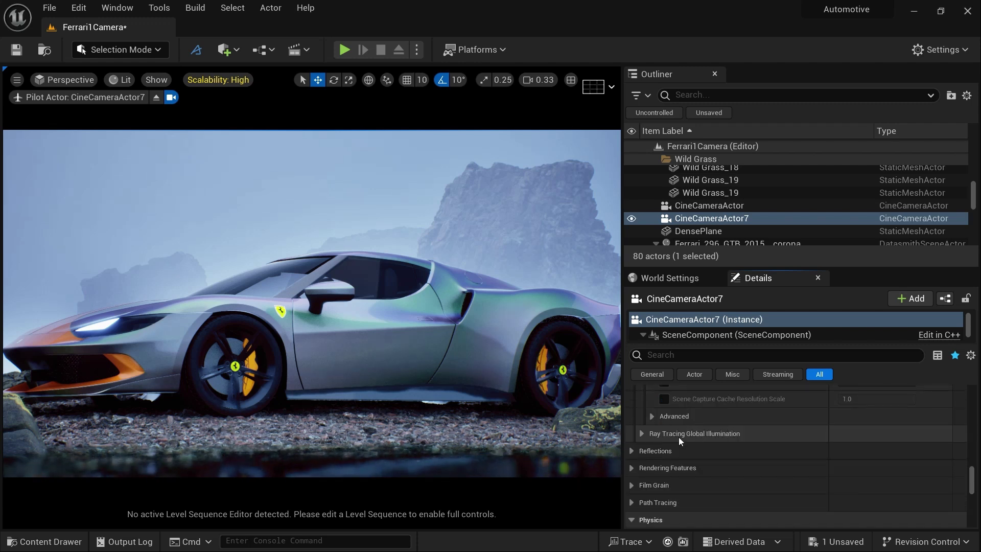
{"action": "left_click", "coordinate": [631, 450]}
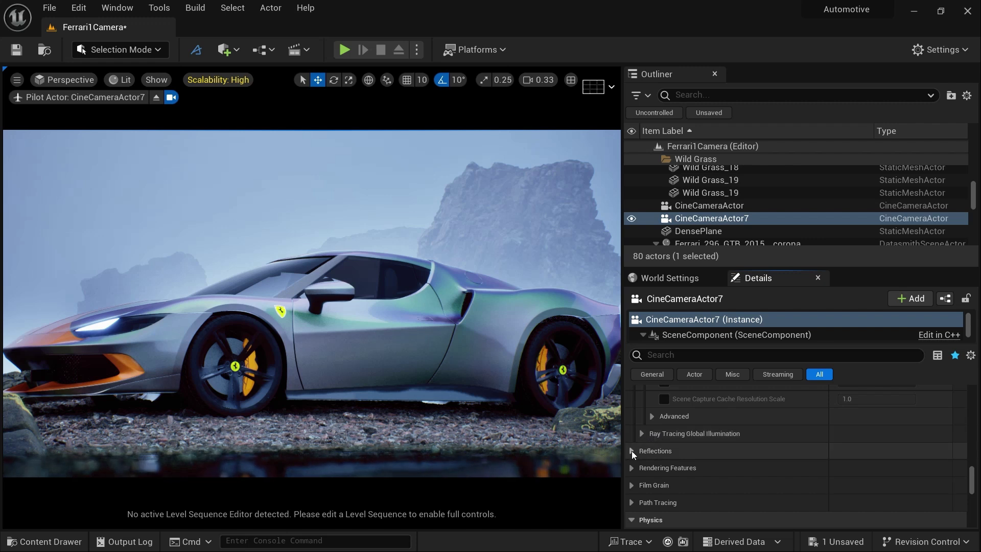
{"action": "scroll", "coordinate": [652, 452], "scroll_direction": "down", "scroll_amount": 1}
{"action": "left_click", "coordinate": [654, 427]}
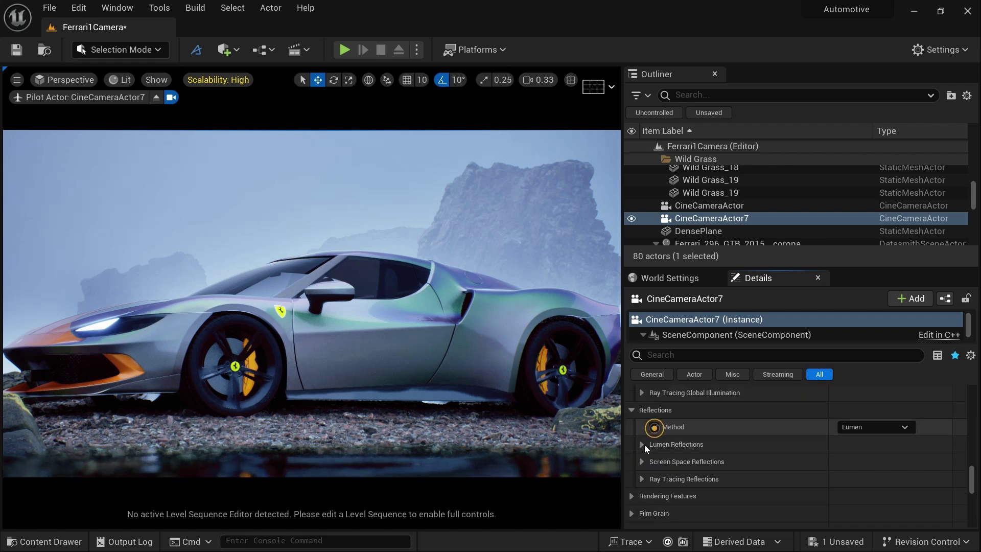
Enable Quality and Ray Lighting Mode under Lumen Reflections, and set the mode to Hit Lighting for Reflections.
{"action": "left_click", "coordinate": [641, 444]}
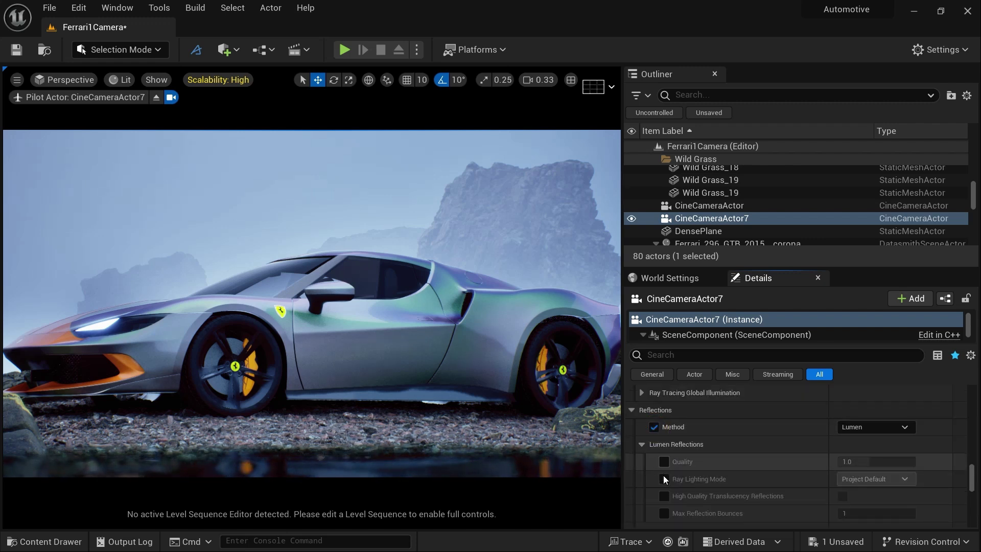
{"action": "left_click", "coordinate": [664, 461]}
{"action": "left_click", "coordinate": [664, 479]}
{"action": "left_click", "coordinate": [845, 479]}
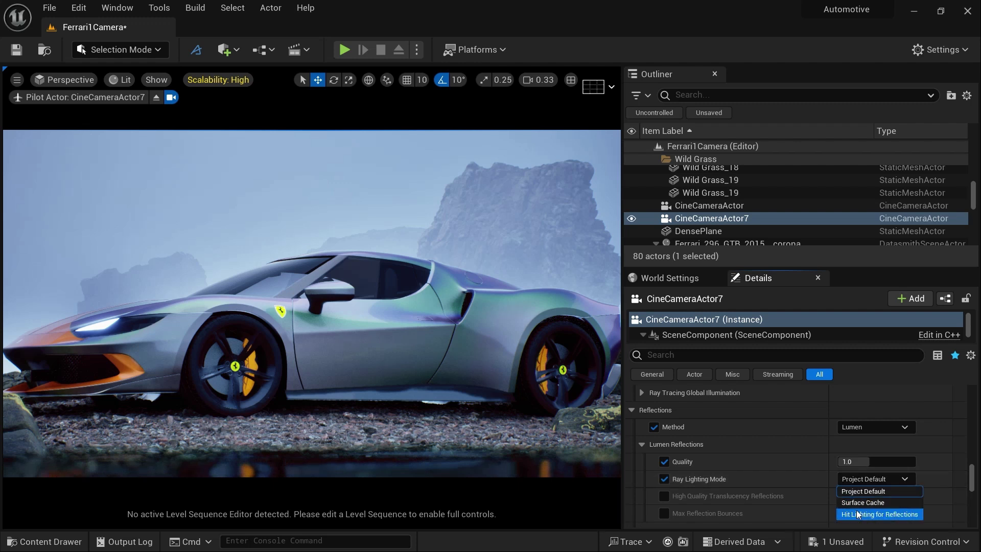
{"action": "left_click", "coordinate": [856, 511]}
Enable High Quality Translucency Reflections and Max Reflection Bounces, and switch the translucency reflections on.
{"action": "left_click", "coordinate": [664, 496]}
{"action": "left_click", "coordinate": [664, 512]}
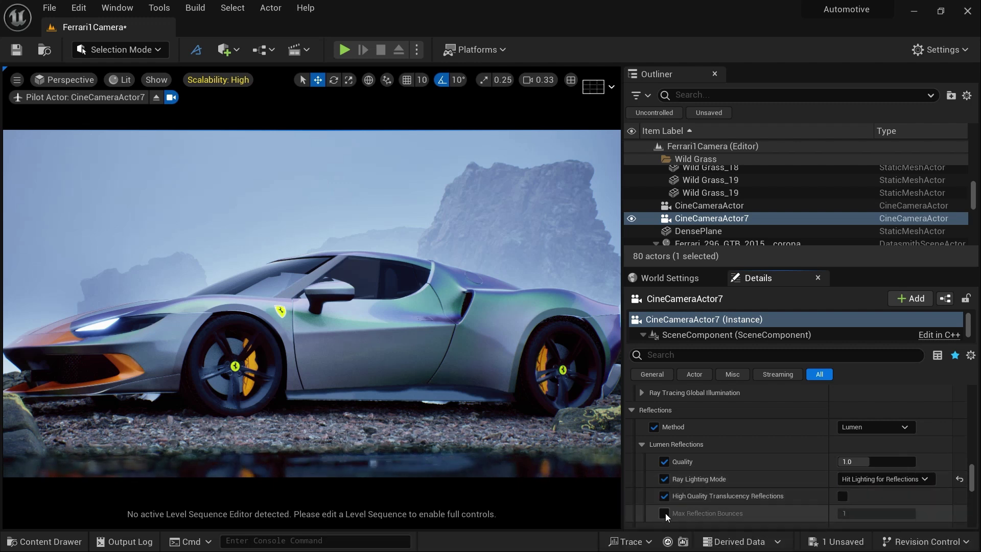
{"action": "left_click", "coordinate": [843, 494]}
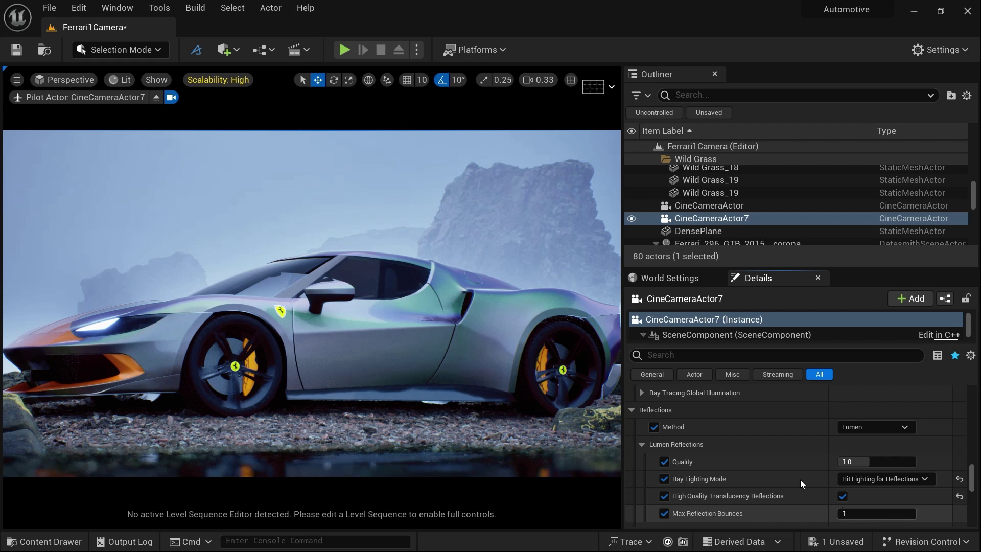
Examine the Path Tracing options of CineCameraActor7.
{"action": "scroll", "coordinate": [770, 449], "scroll_direction": "down", "scroll_amount": 3}
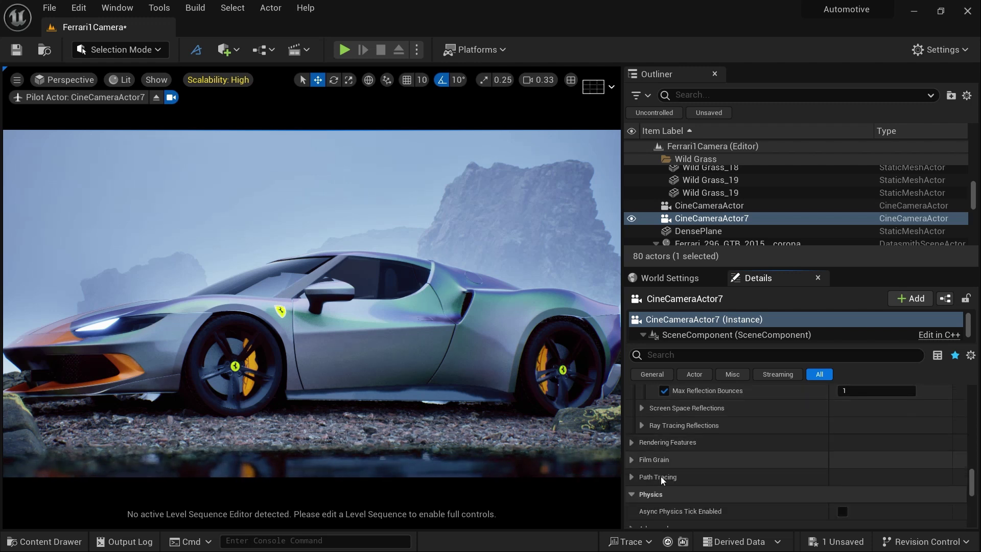
{"action": "left_click", "coordinate": [633, 476]}
{"action": "scroll", "coordinate": [693, 457], "scroll_direction": "down", "scroll_amount": 2}
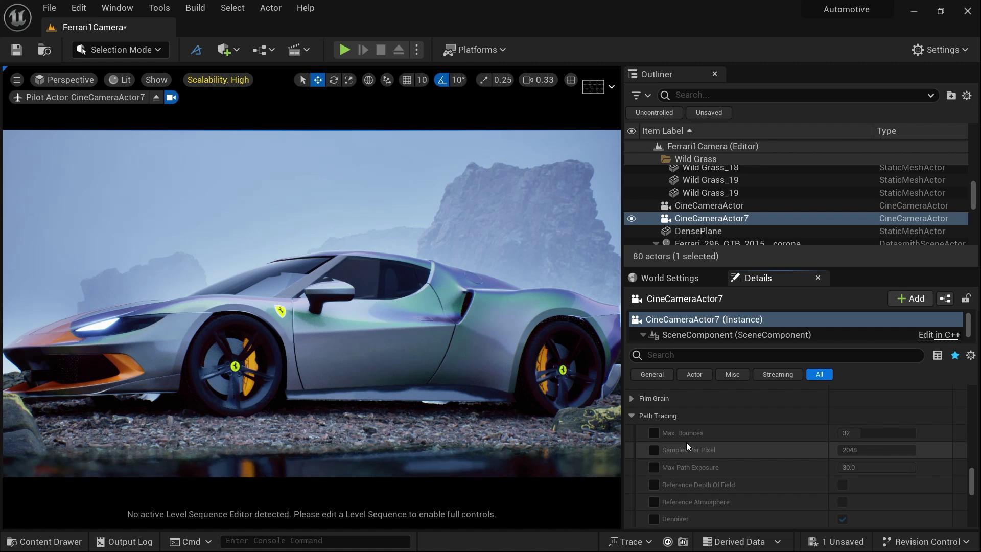
Stop piloting CineCameraActor7 and return to the free perspective view.
{"action": "scroll", "coordinate": [686, 442], "scroll_direction": "up", "scroll_amount": 10}
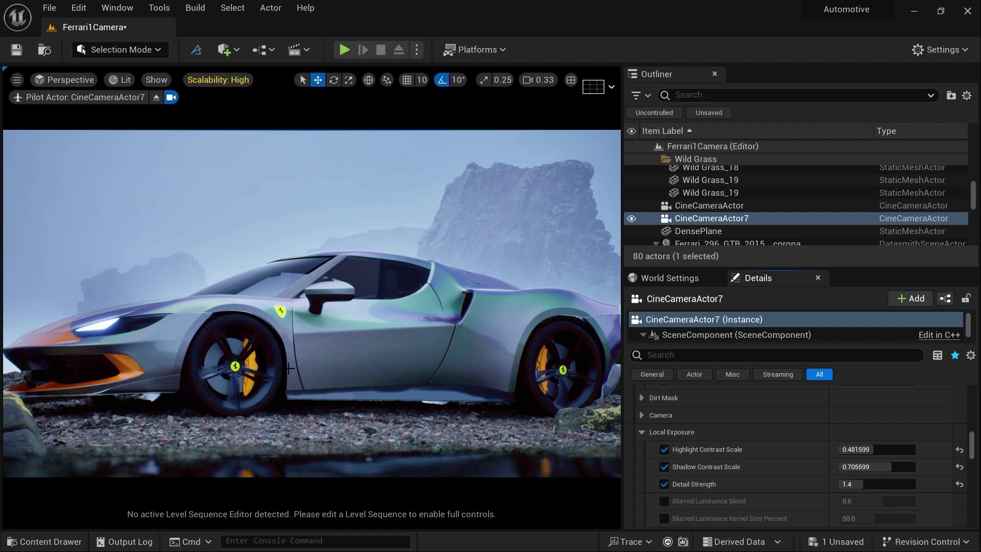
{"action": "left_click", "coordinate": [156, 97]}
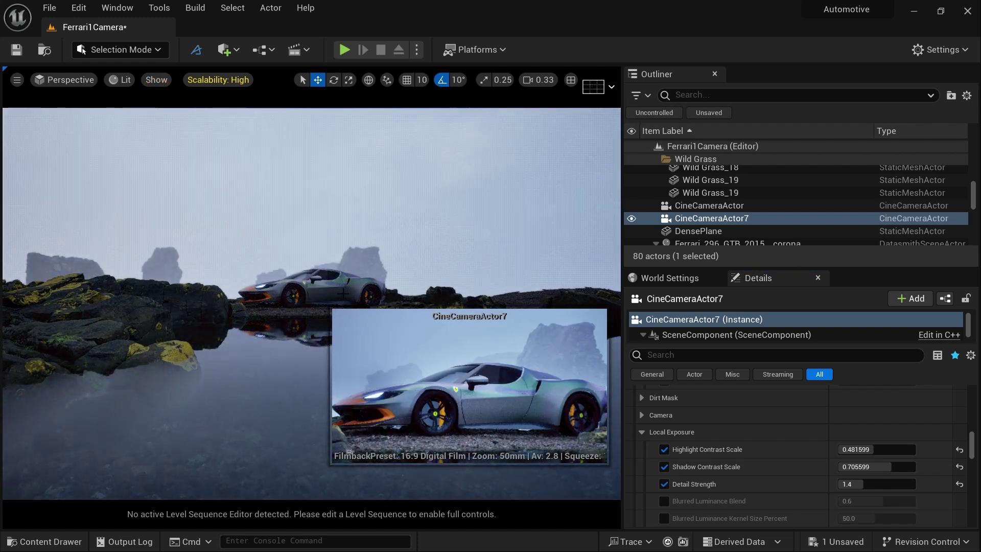